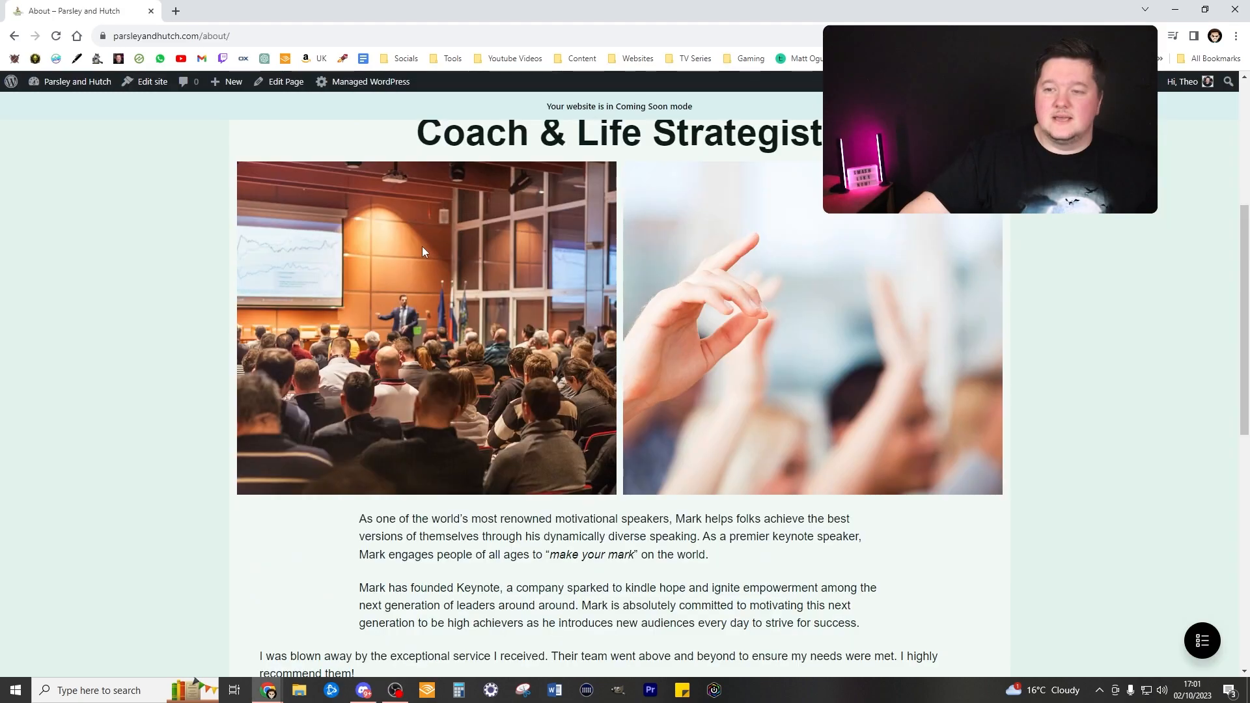
Review the About page's template content and the home page's banner, latest posts and footer sections.
scroll(556, 261, "up", 5)
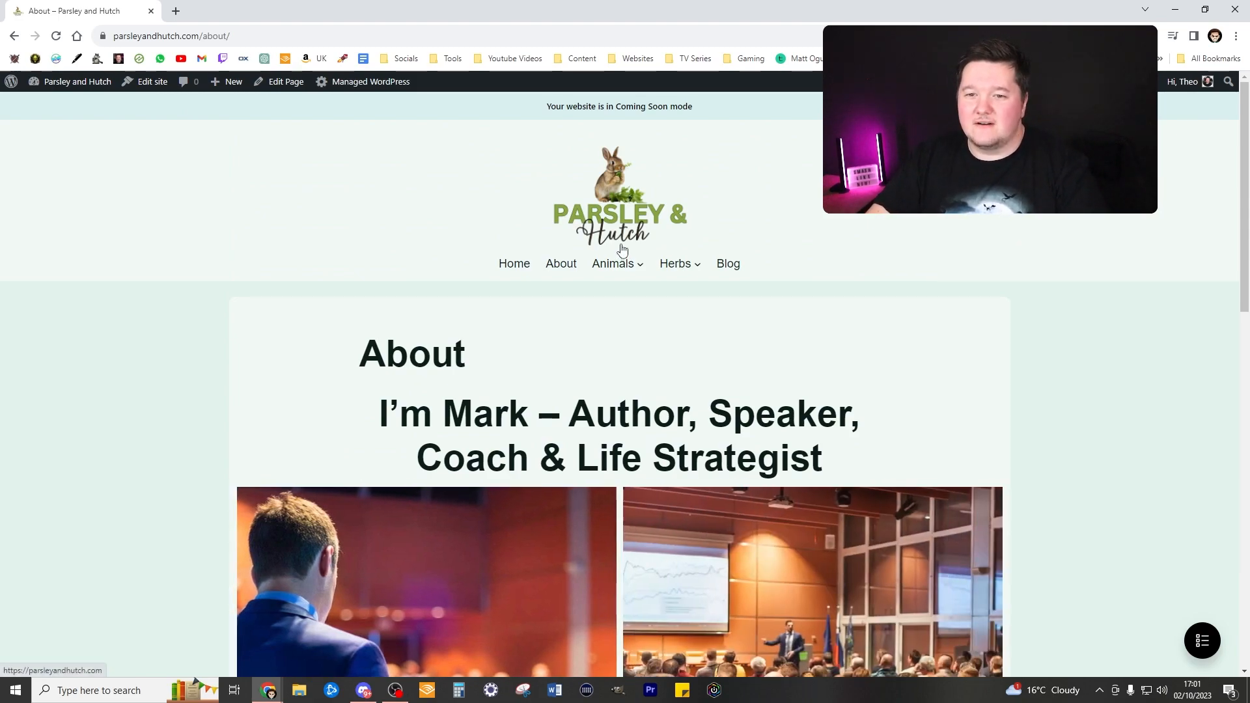
scroll(622, 249, "down", 5)
scroll(623, 247, "down", 3)
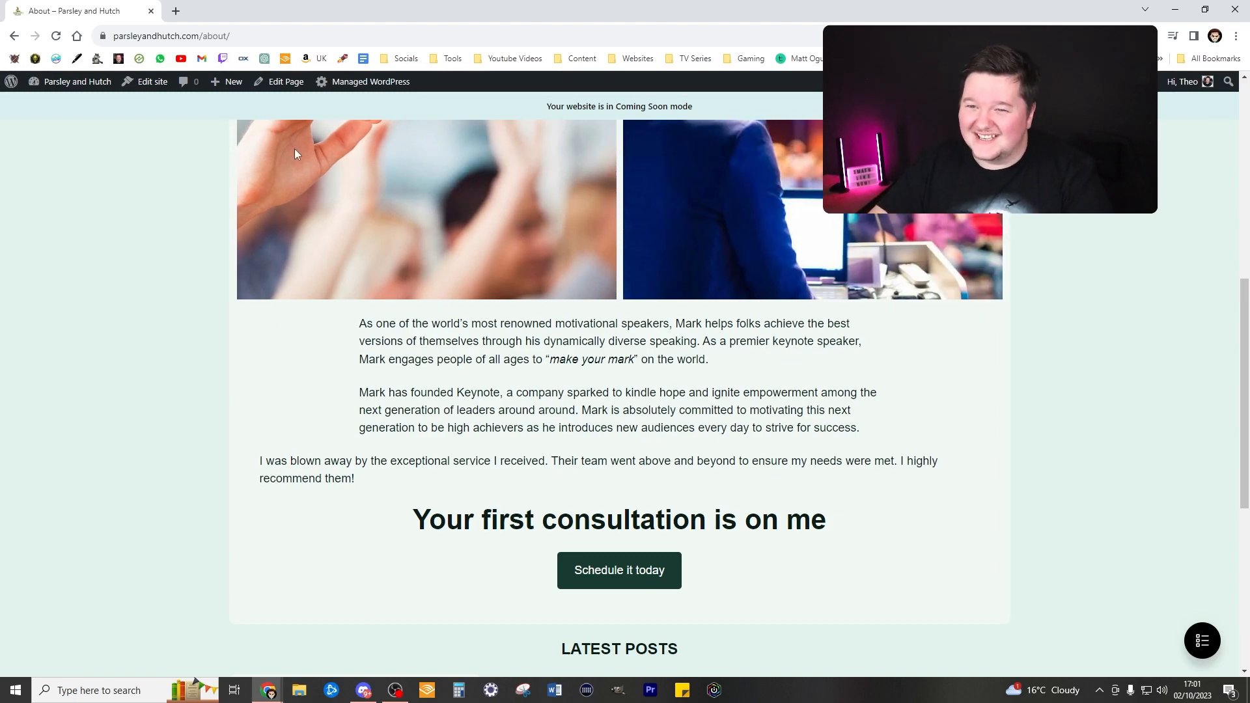
scroll(611, 168, "up", 4)
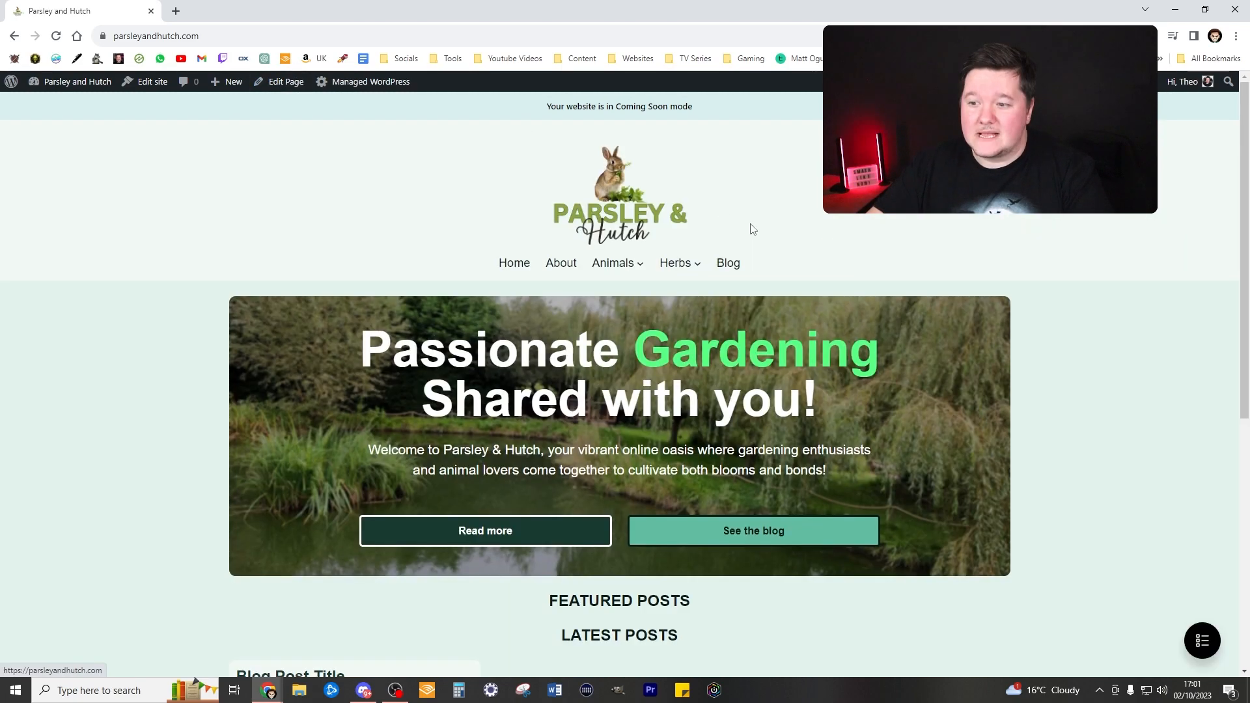
scroll(752, 228, "down", 2)
scroll(754, 226, "up", 2)
scroll(757, 225, "down", 2)
scroll(759, 225, "down", 4)
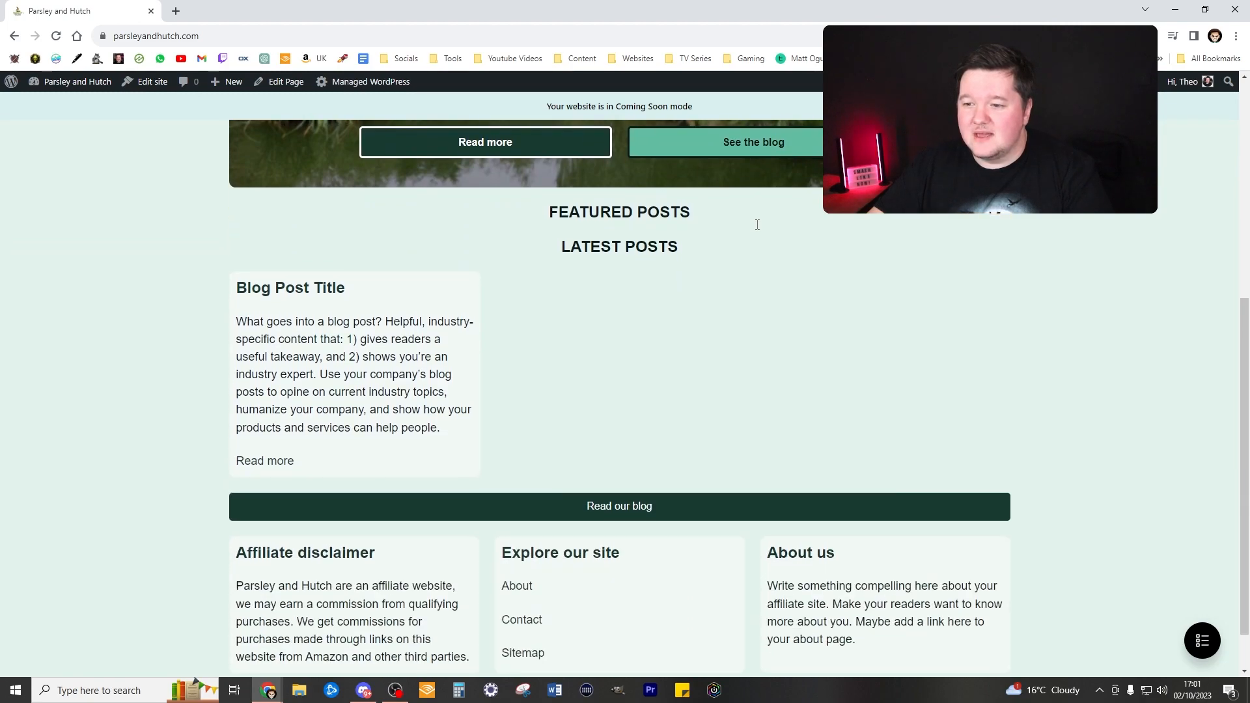
scroll(779, 247, "up", 6)
scroll(698, 469, "down", 4)
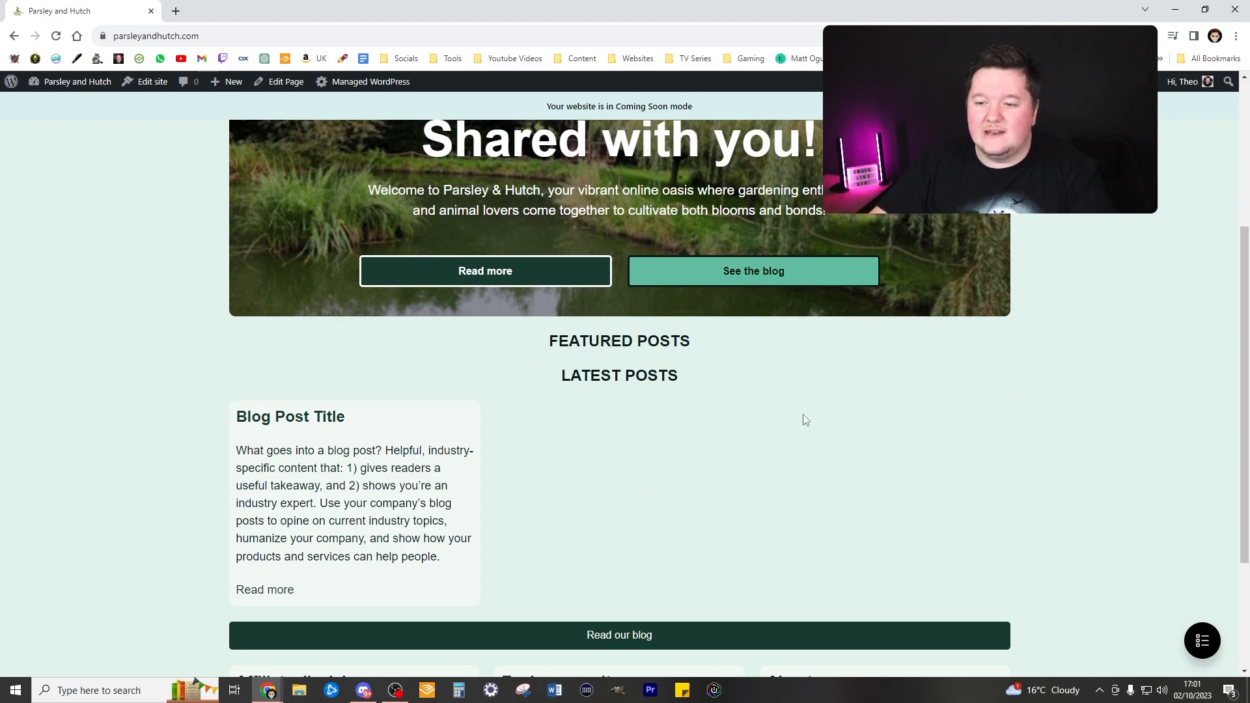
scroll(588, 365, "down", 3)
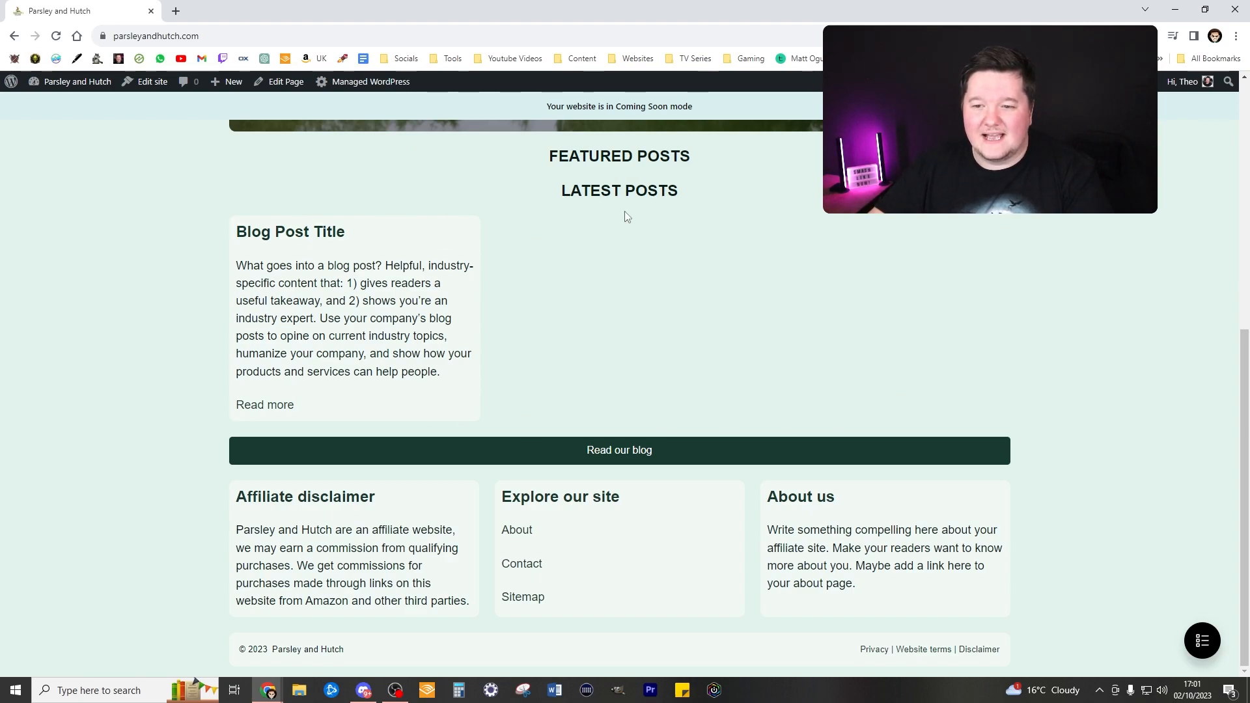
left_click_drag(256, 217, 497, 331)
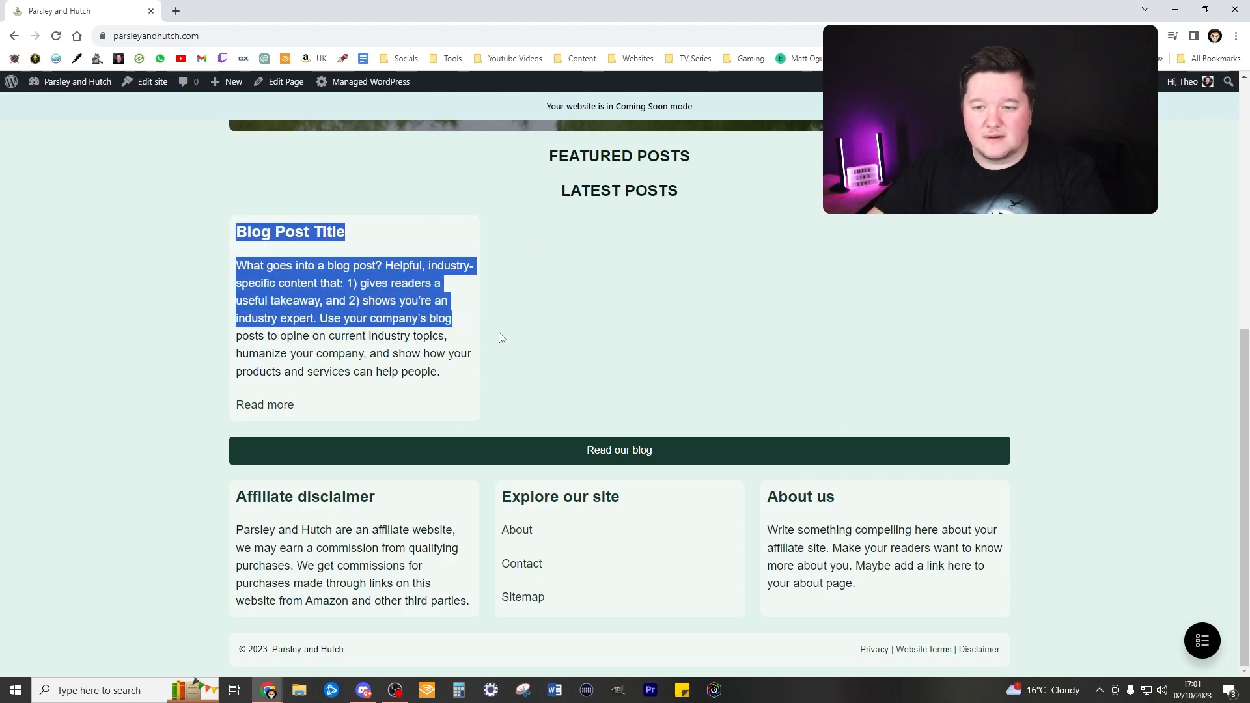
left_click(497, 331)
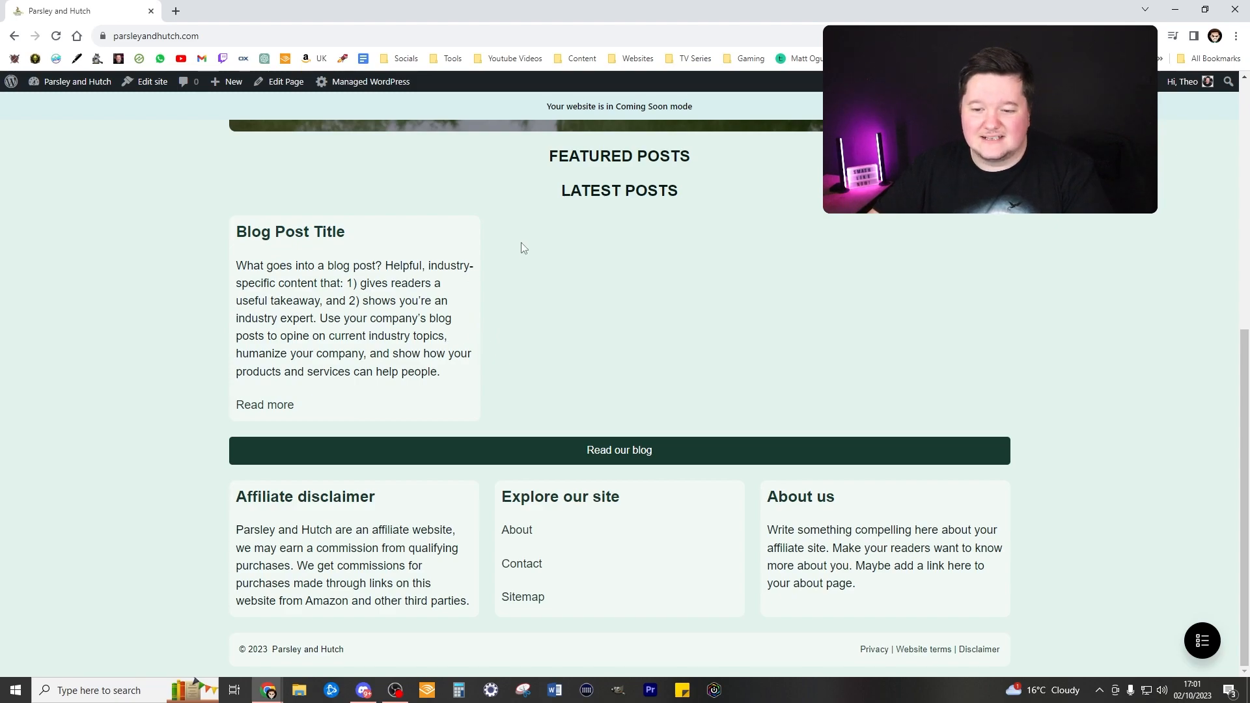
scroll(876, 405, "up", 7)
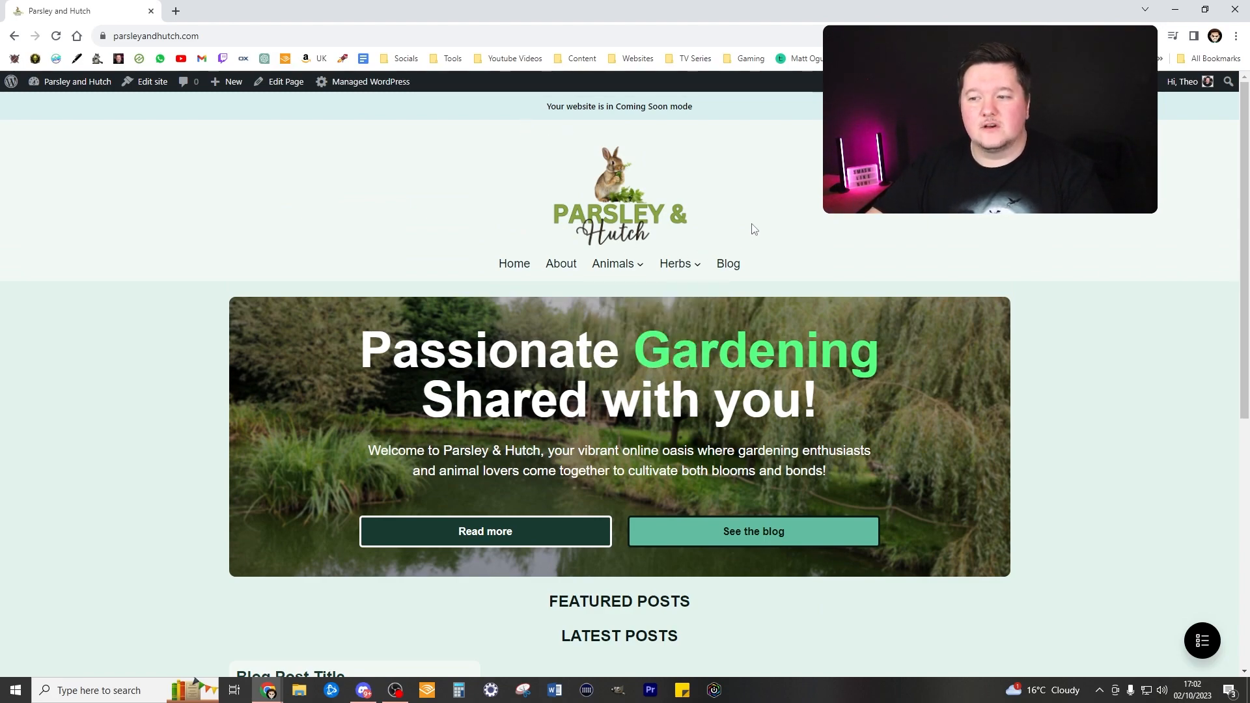
Open the site's About page in the page editor and look over its existing content.
left_click(562, 264)
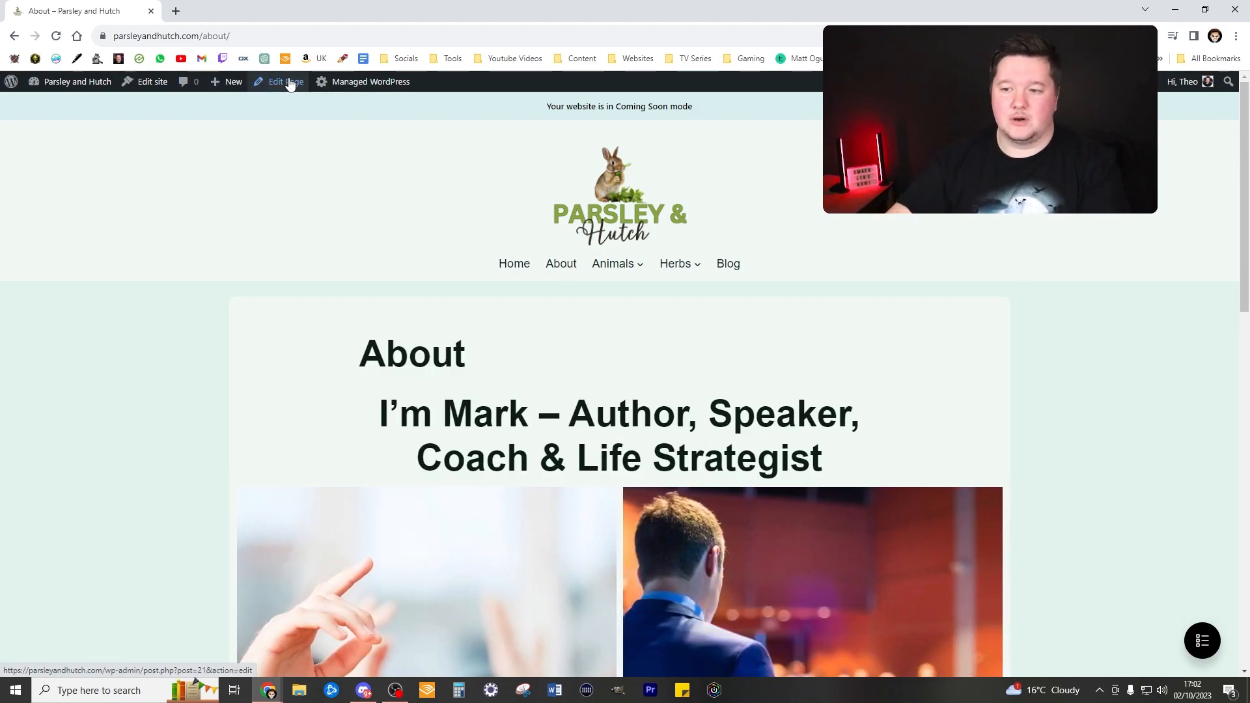
left_click(290, 93)
scroll(790, 410, "down", 10)
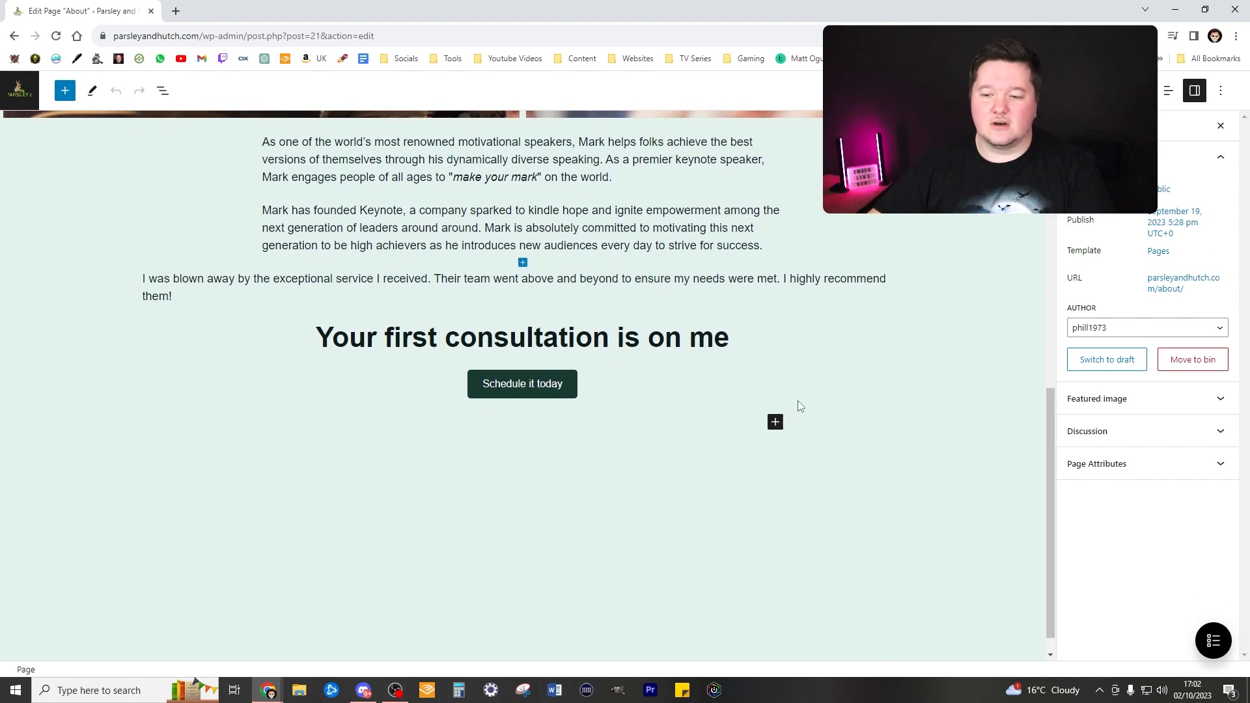
scroll(781, 370, "up", 10)
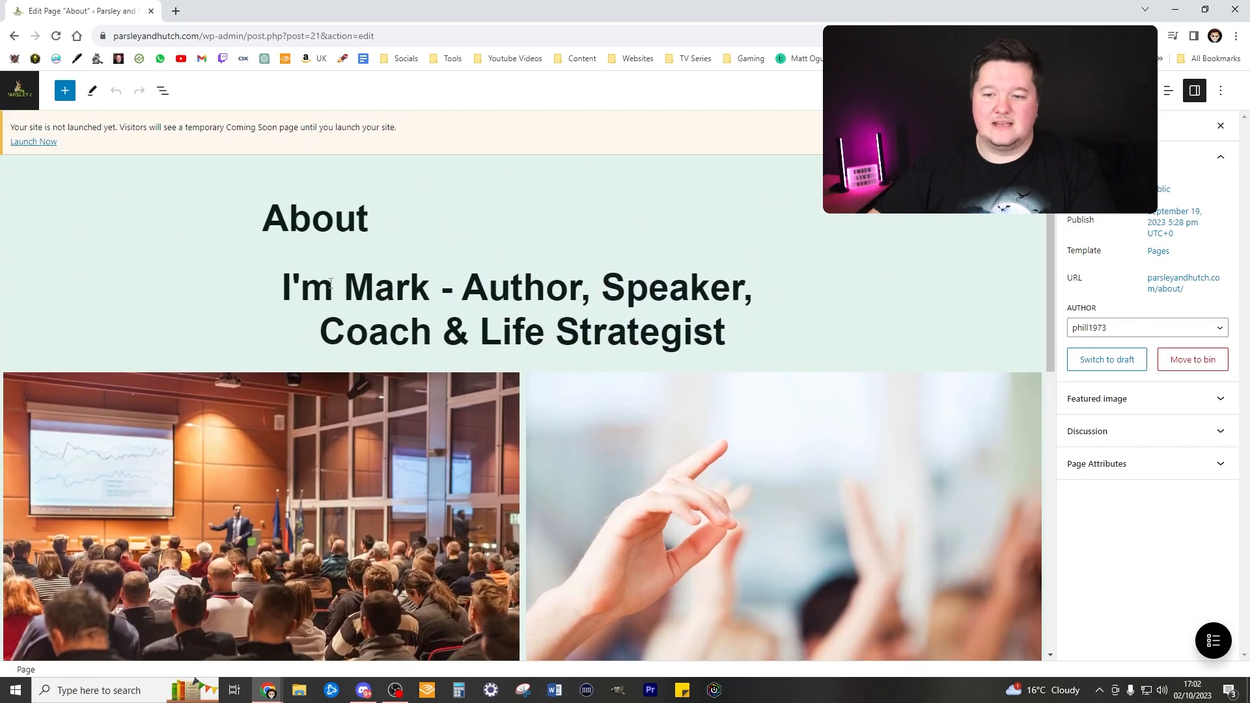
Delete all template content below the About page's title, from the "I'm Mark" heading to the end.
left_click_drag(284, 277, 801, 348)
scroll(847, 511, "down", 7)
scroll(801, 347, "up", 7)
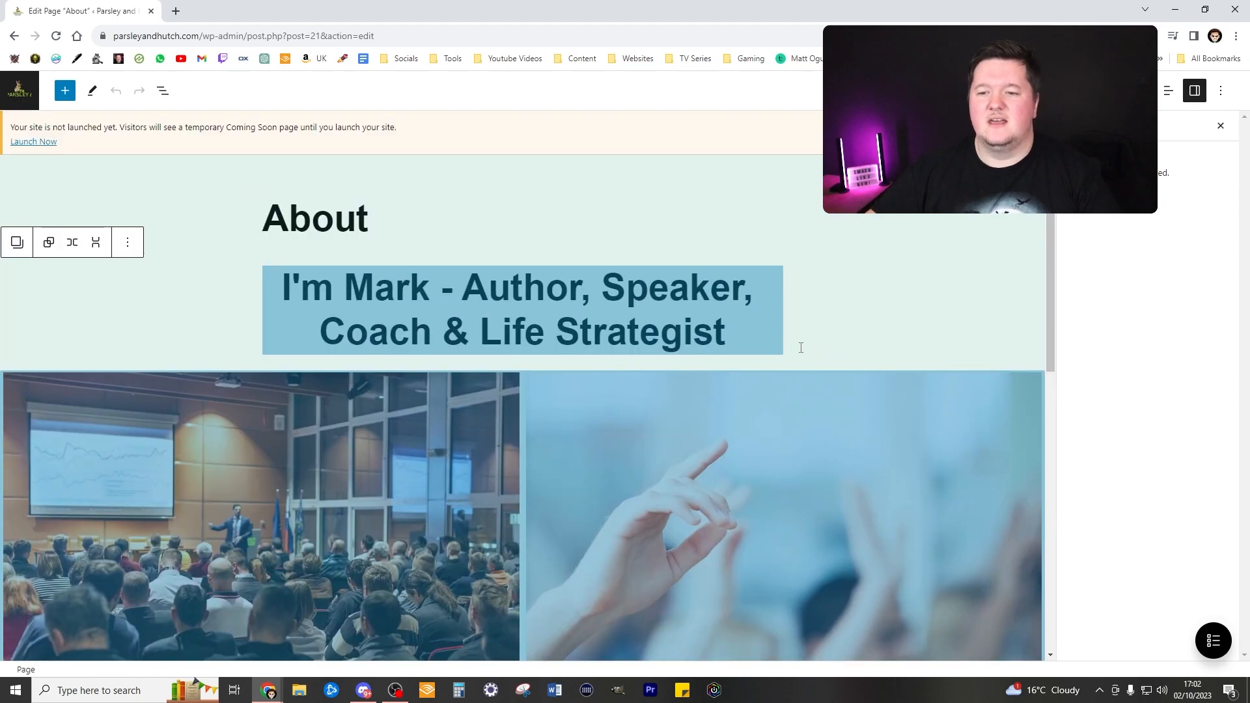
key("Delete")
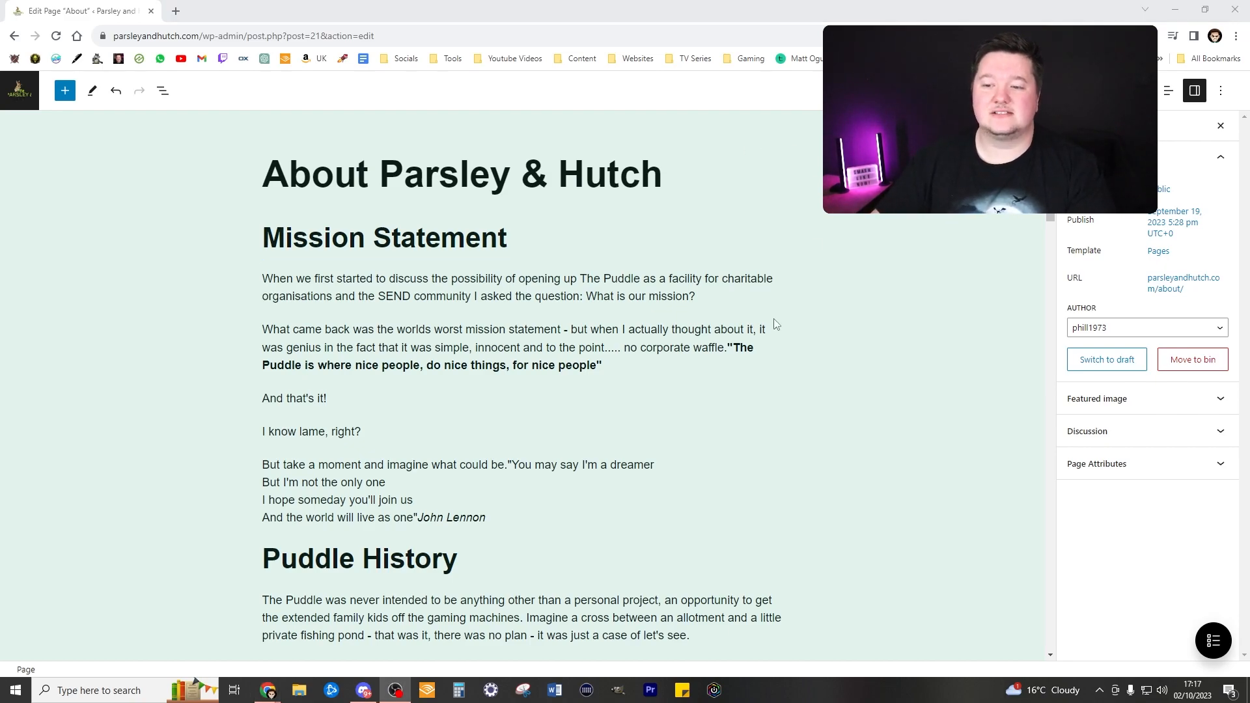
scroll(770, 318, "down", 1)
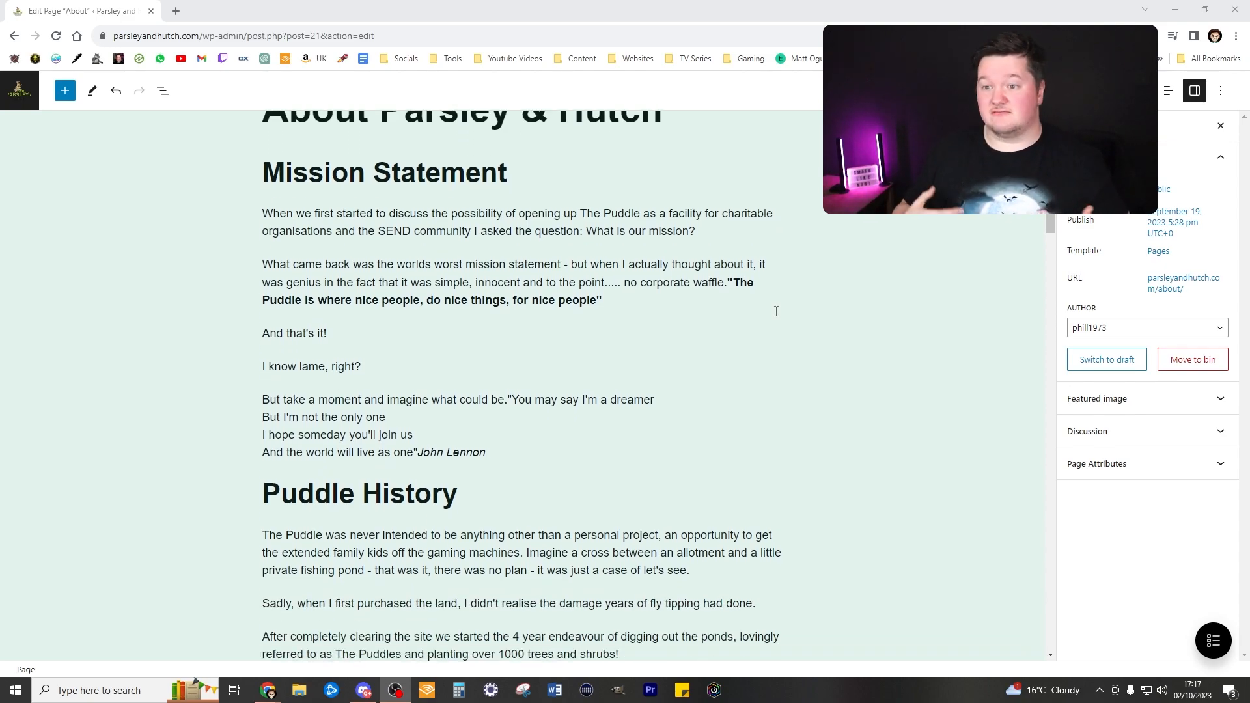
scroll(705, 315, "up", 1)
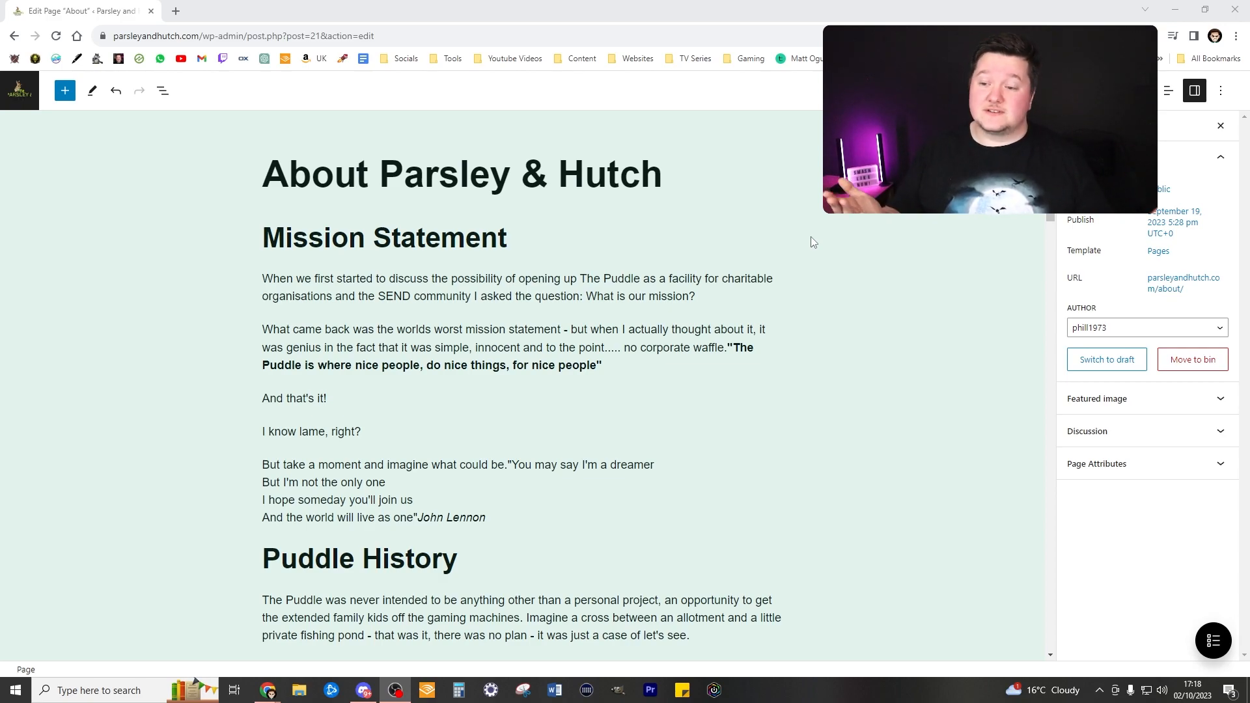
scroll(448, 268, "down", 2)
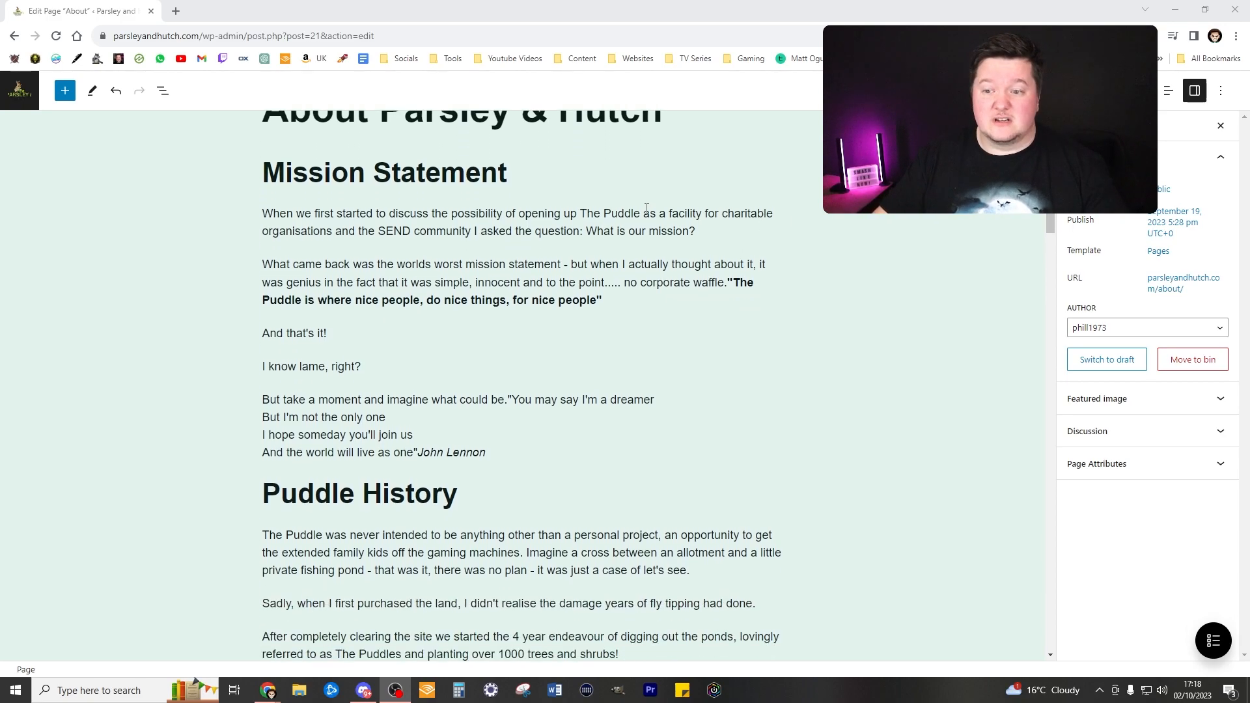
scroll(595, 360, "up", 2)
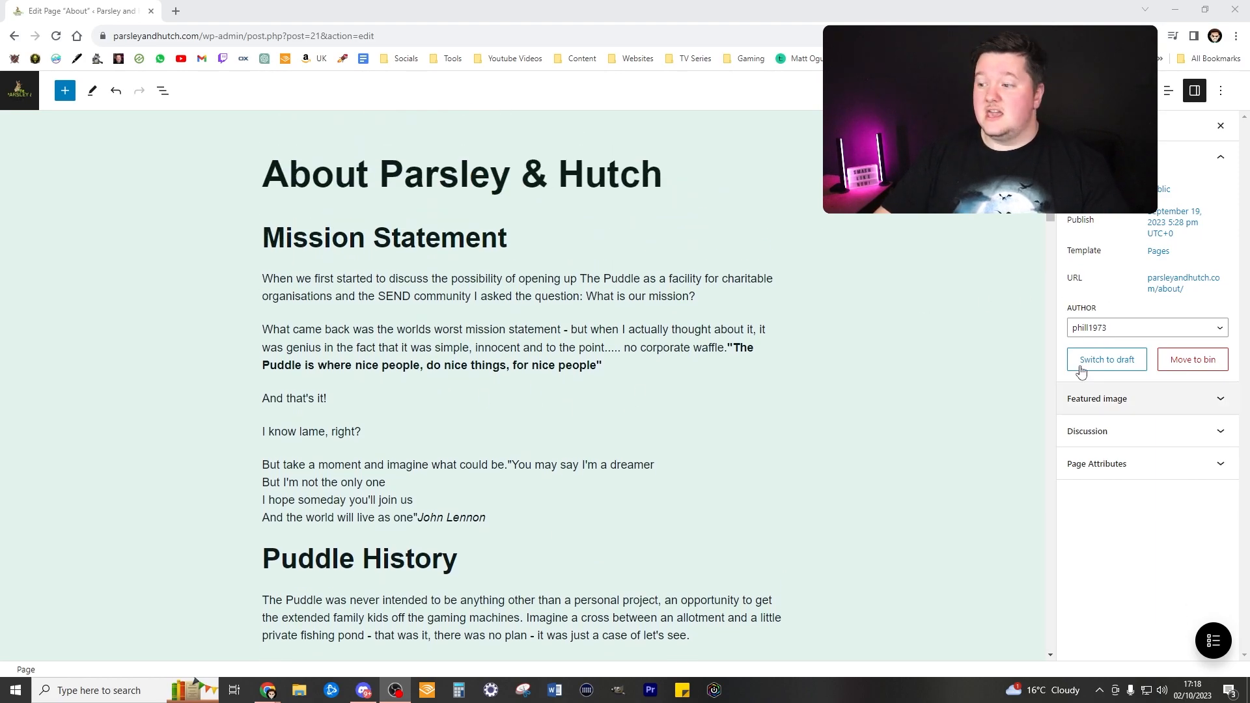
mouse_move(767, 315)
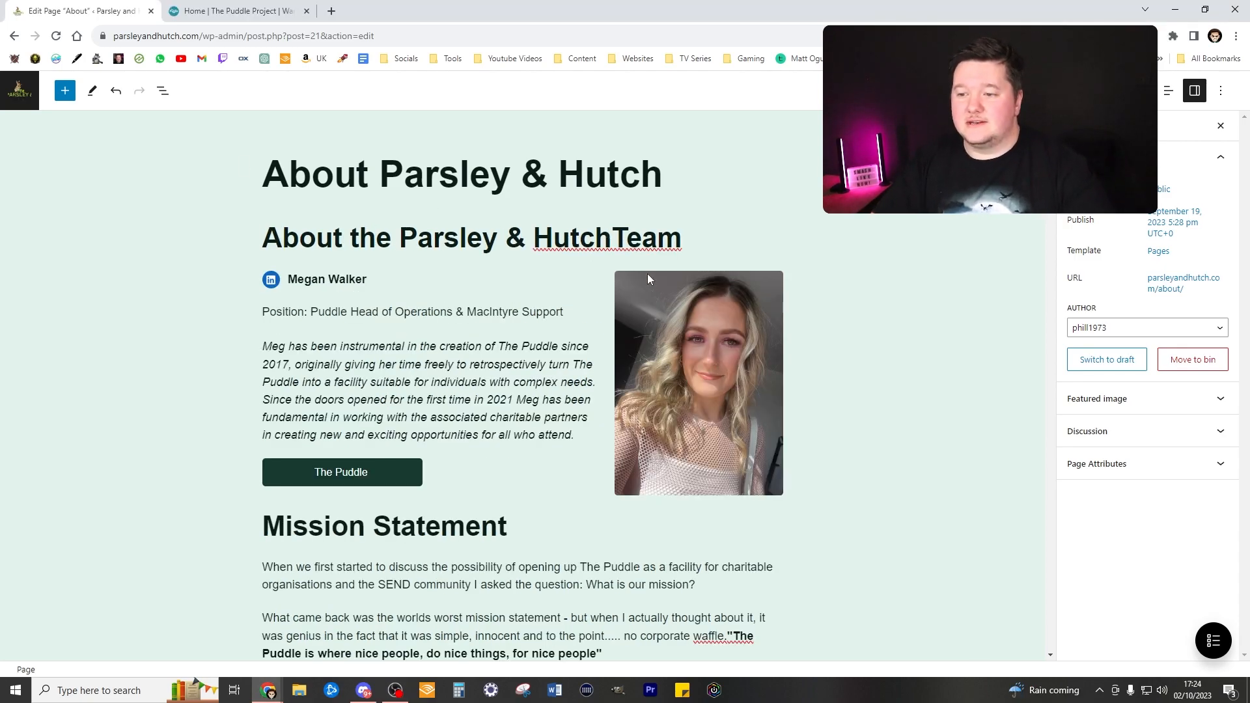
Correct the team heading to read "About the Parsley & Hutch Team".
left_click(621, 229)
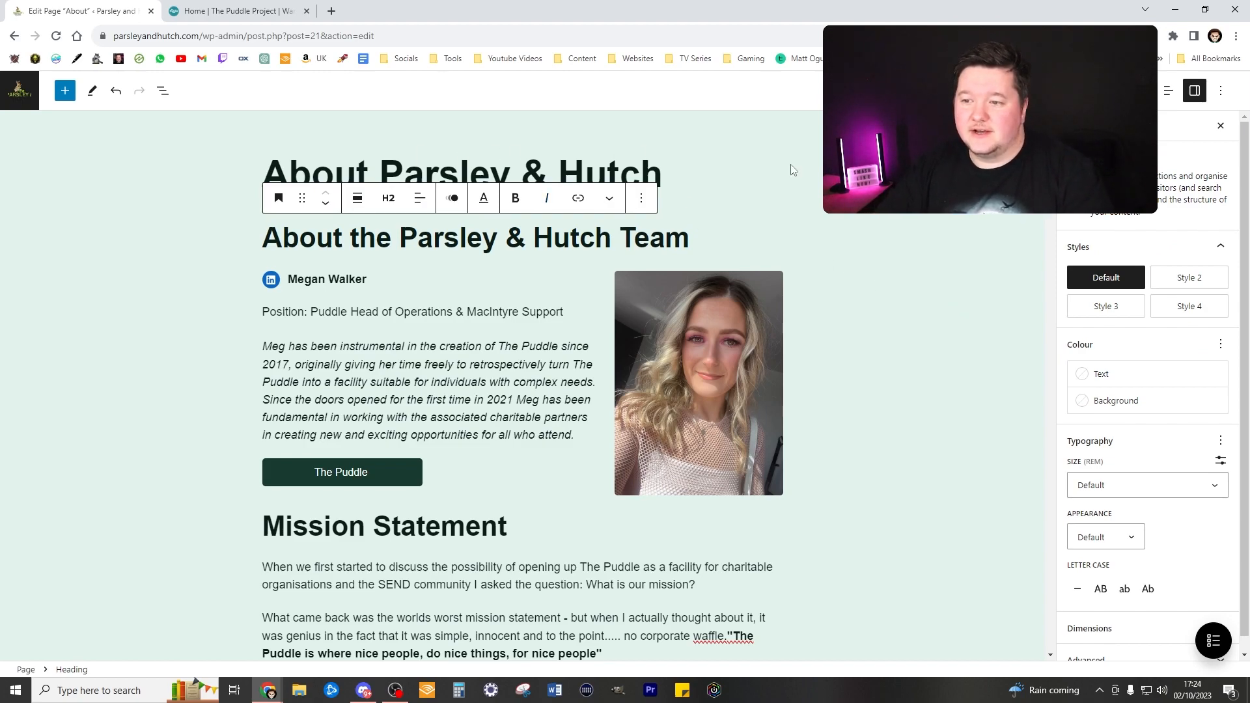
left_click(756, 309)
left_click(312, 311)
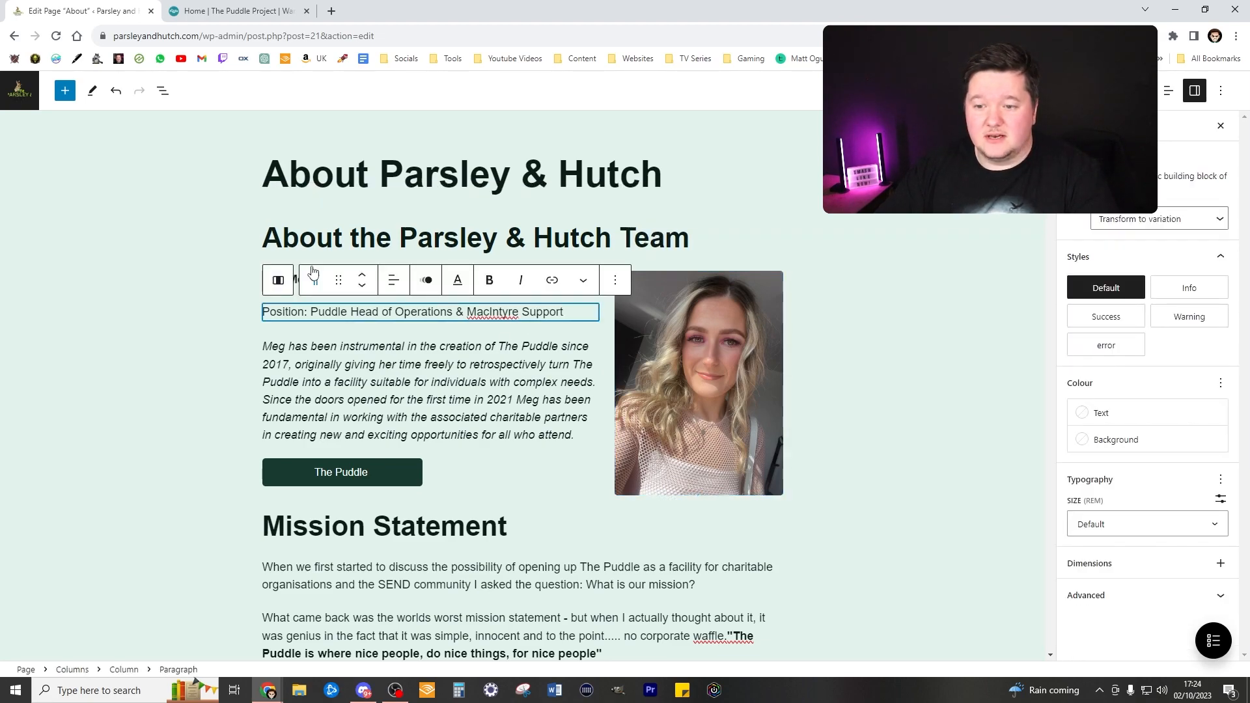
left_click(870, 260)
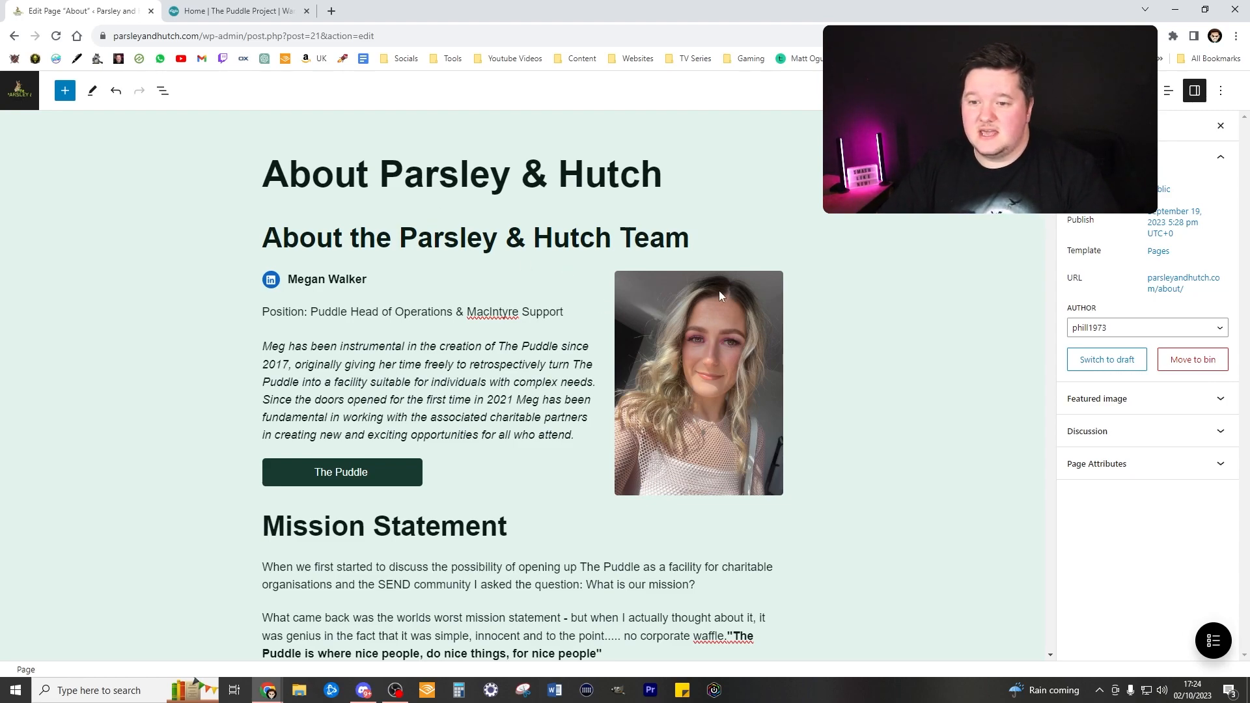
Check the page's author options and look through The Puddle Project website.
left_click(1178, 329)
left_click(1179, 329)
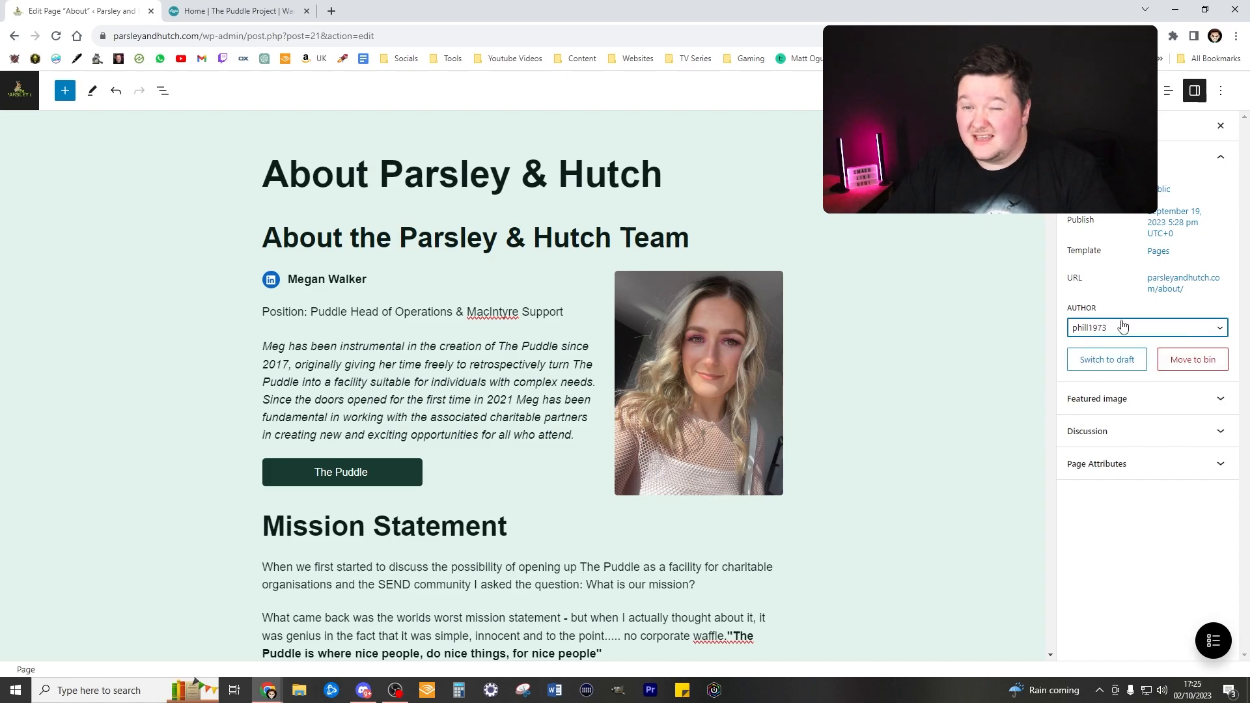
key("ctrl+Tab")
scroll(633, 249, "down", 4)
scroll(667, 252, "up", 3)
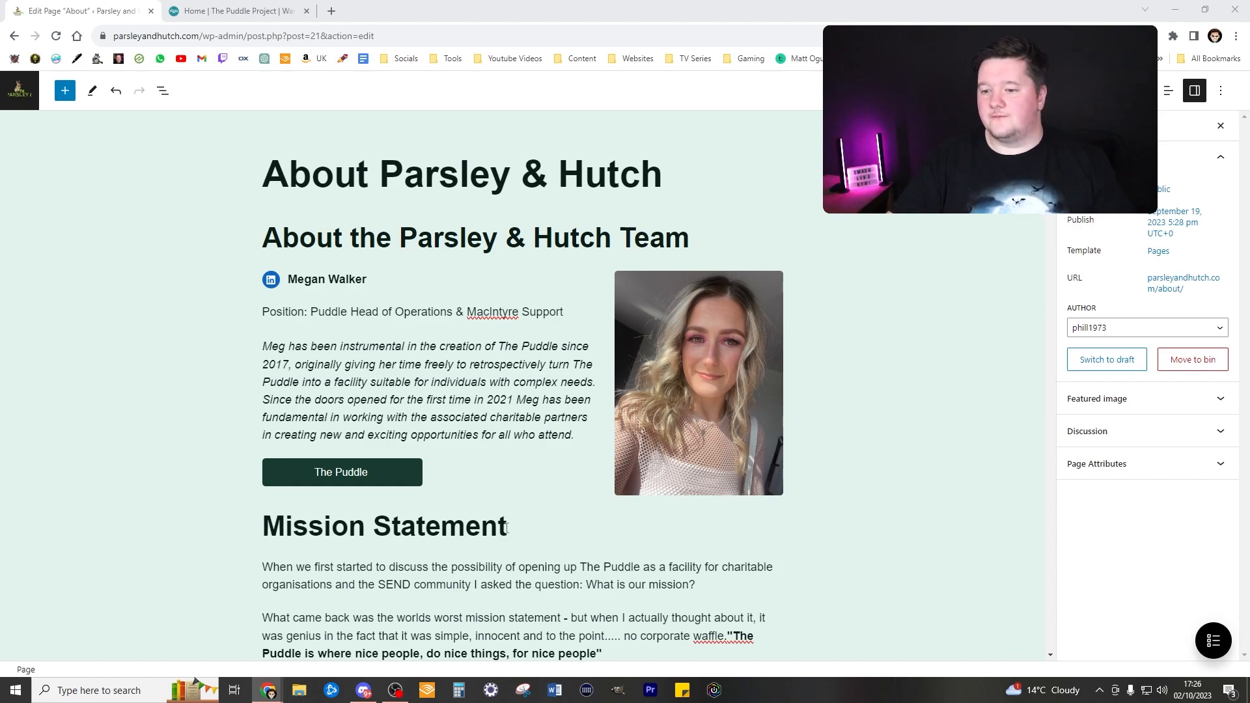
Examine the team profile's nested layout, from the name paragraph up through its parents to the outer Columns block.
left_click(523, 503)
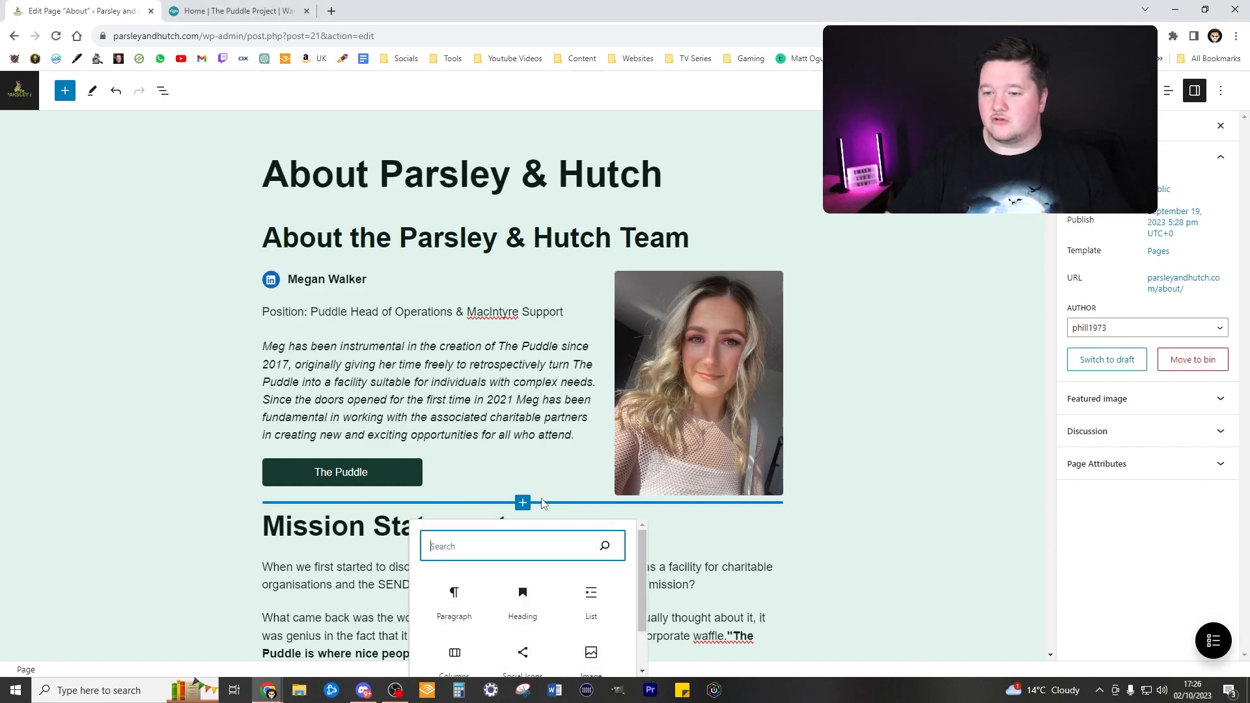
left_click(561, 272)
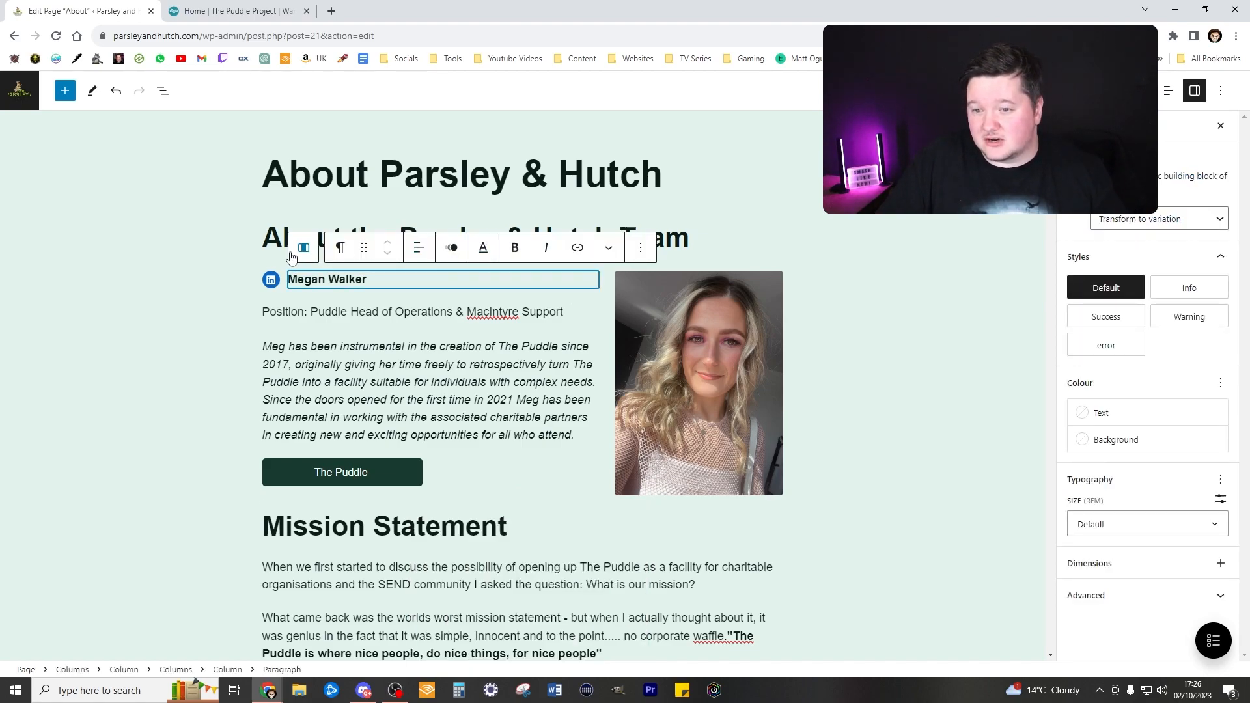
left_click(291, 255)
left_click(294, 254)
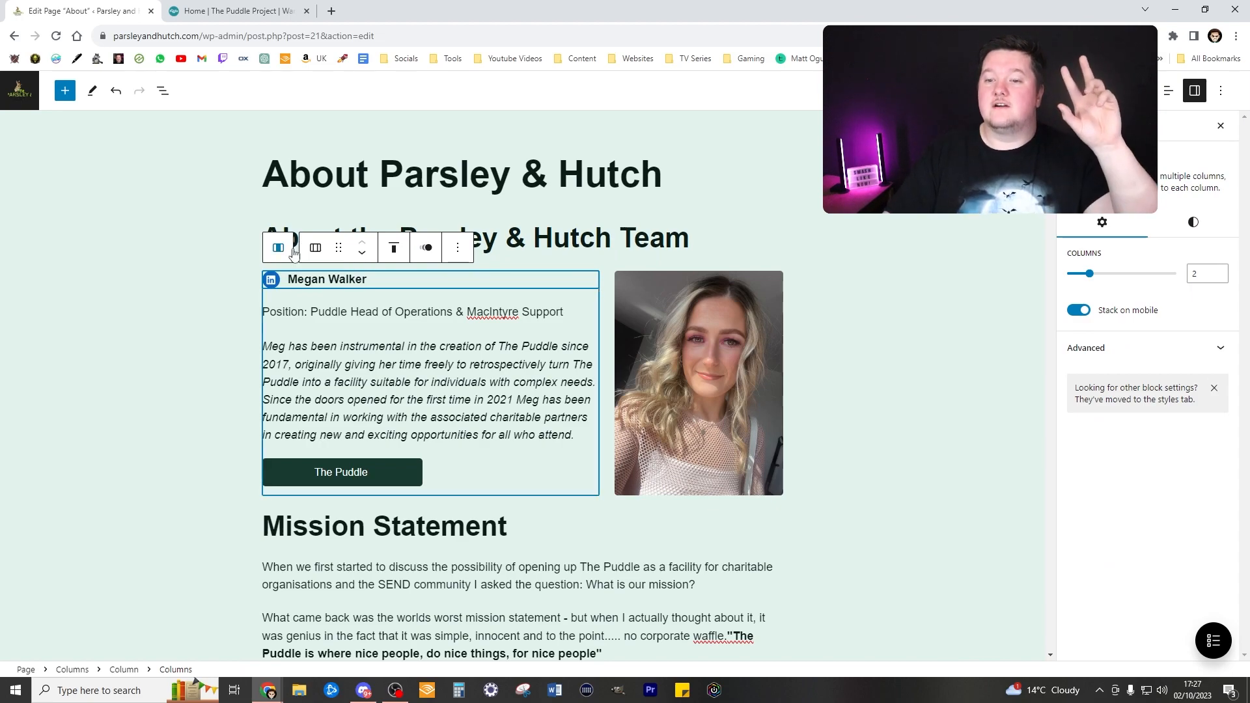
left_click(292, 253)
left_click(289, 251)
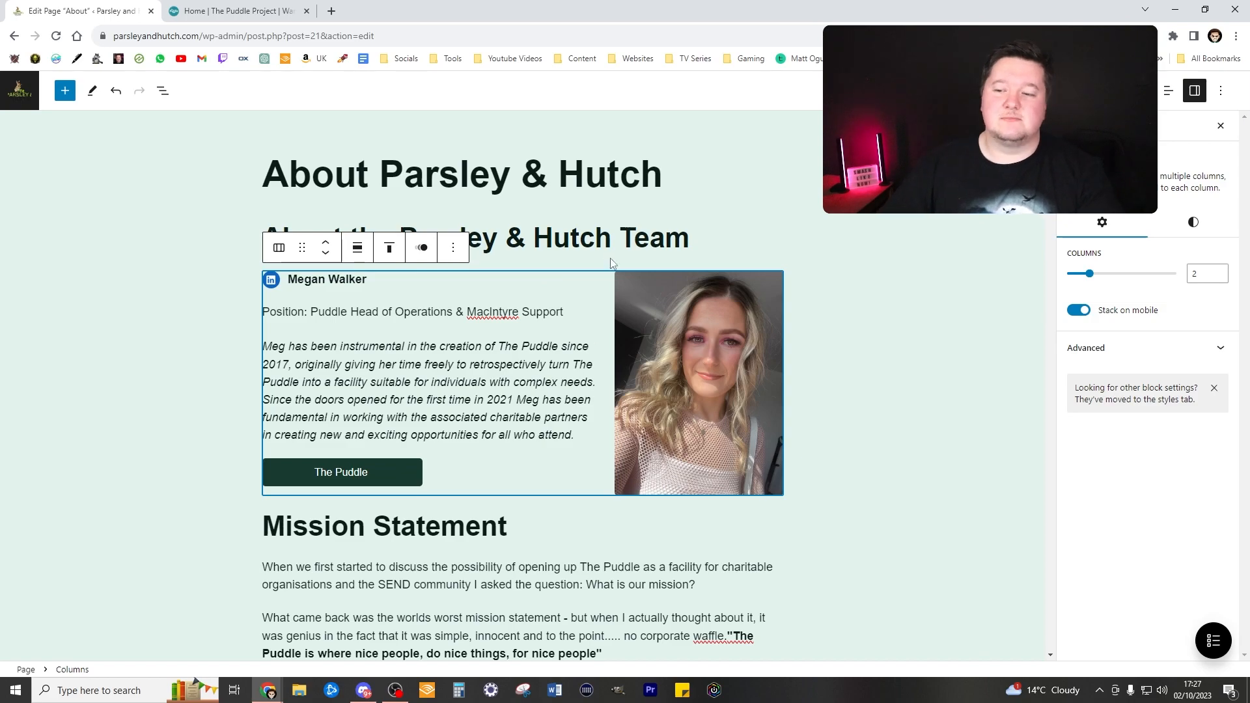
Insert a 33/66 Columns block between the team profile and Mission Statement, and place the group photo beneath it.
left_click(537, 500)
left_click(523, 506)
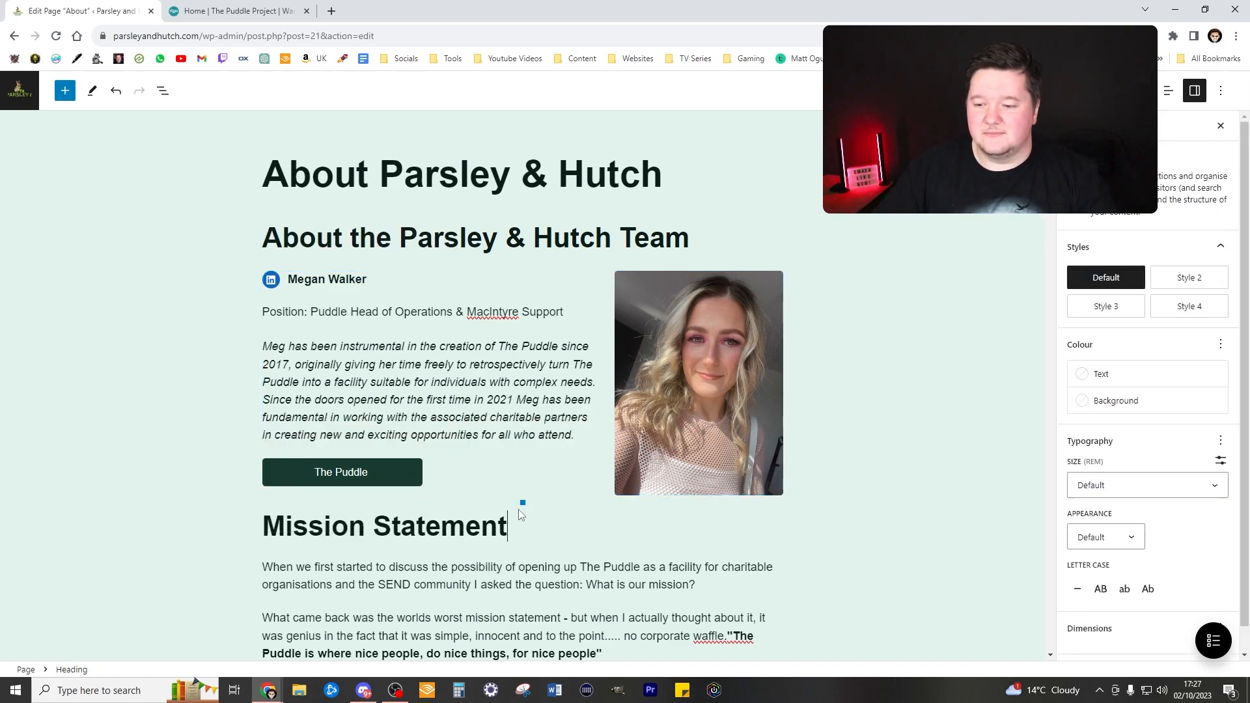
left_click(863, 419)
mouse_move(521, 505)
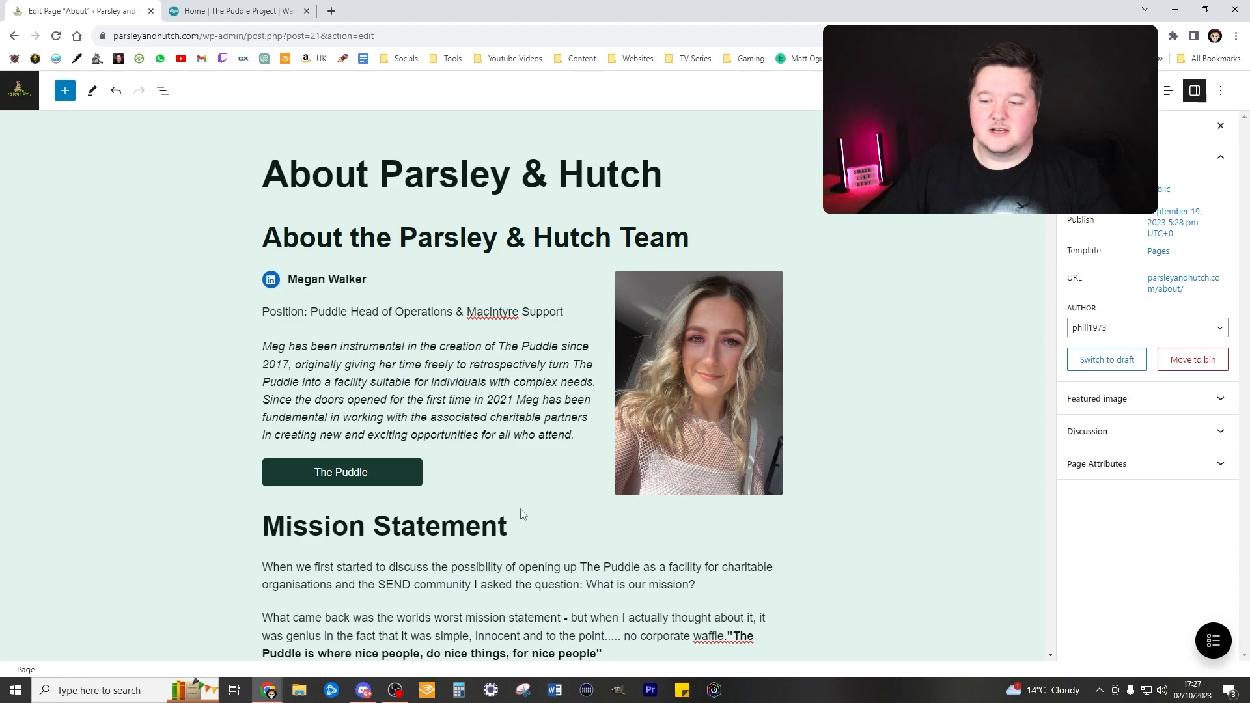
left_click(523, 503)
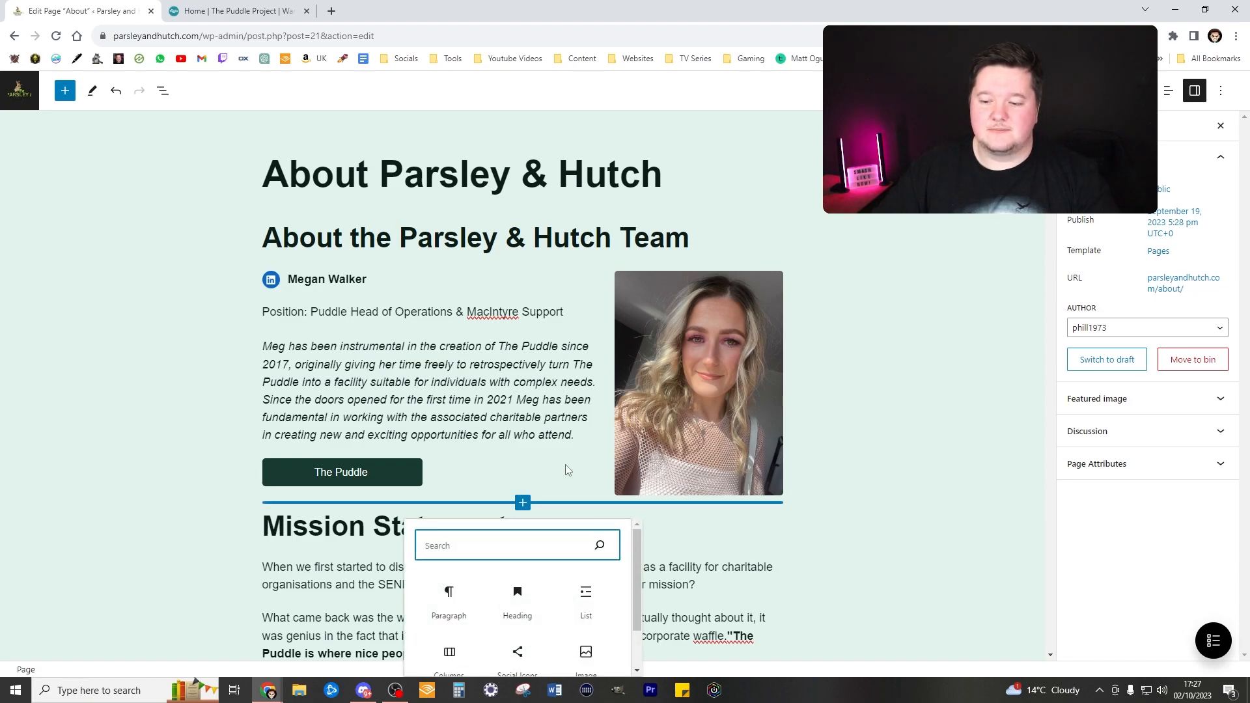
scroll(708, 391, "down", 2)
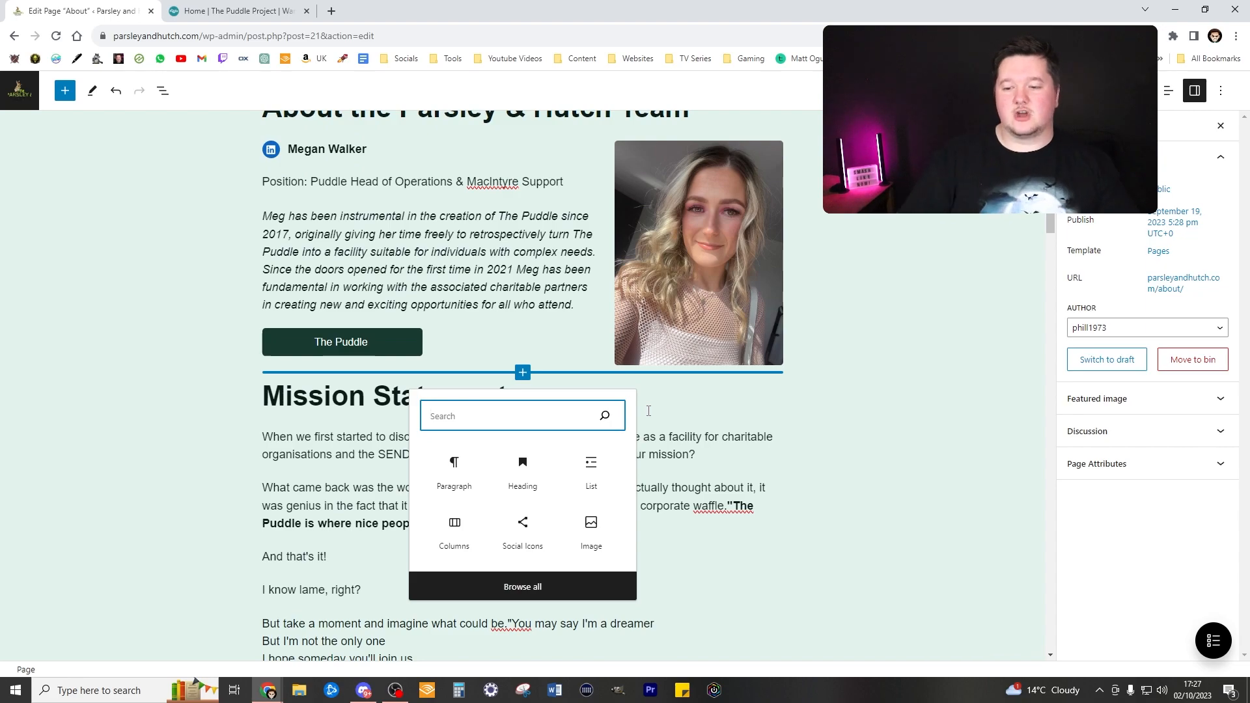
left_click(455, 528)
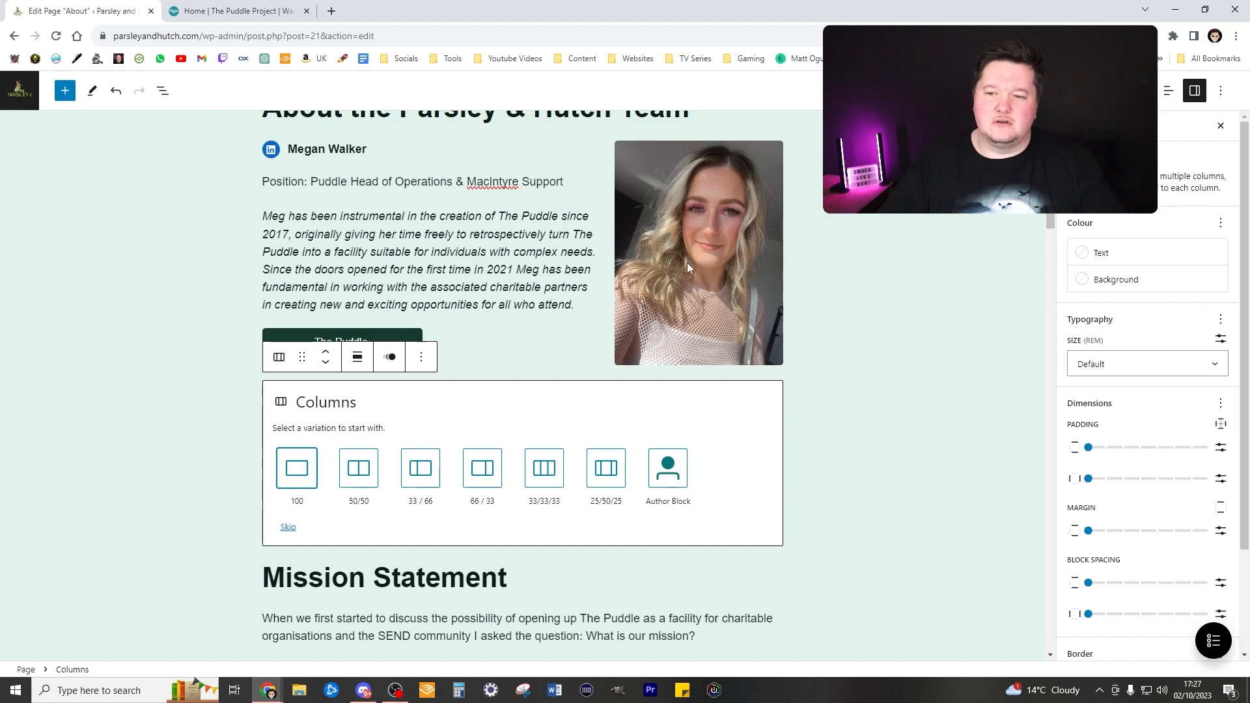
left_click(420, 467)
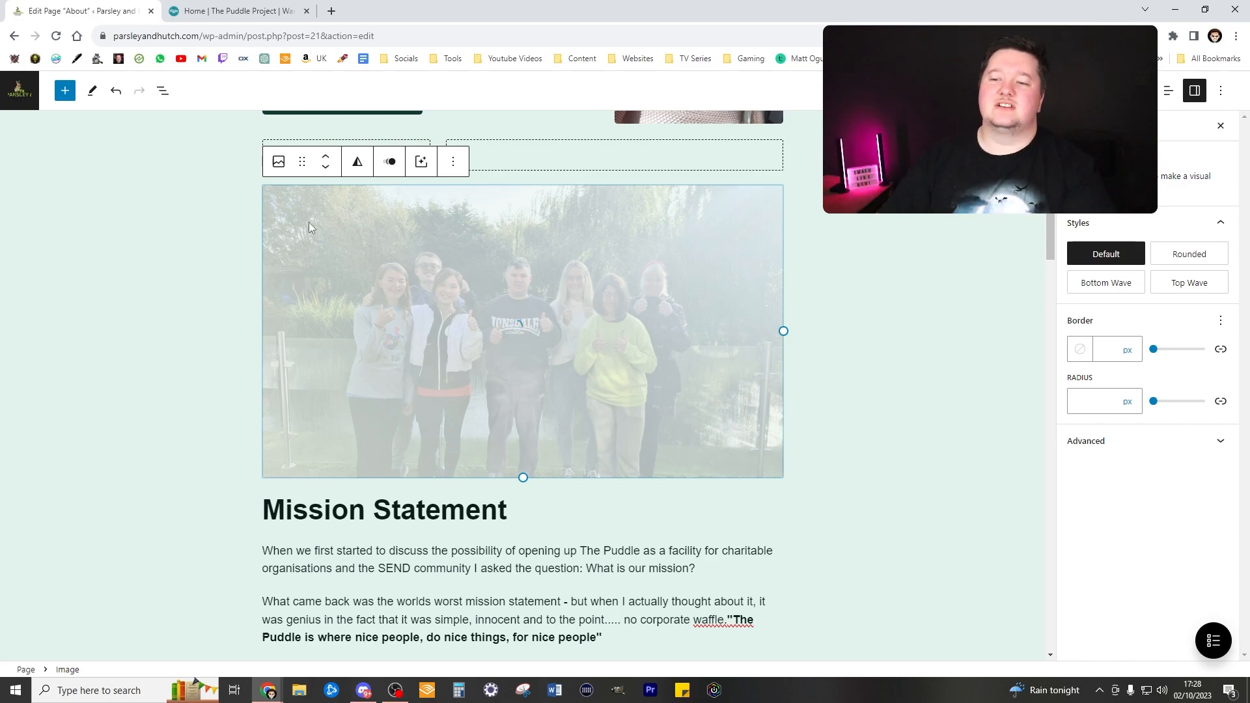
scroll(289, 225, "up", 4)
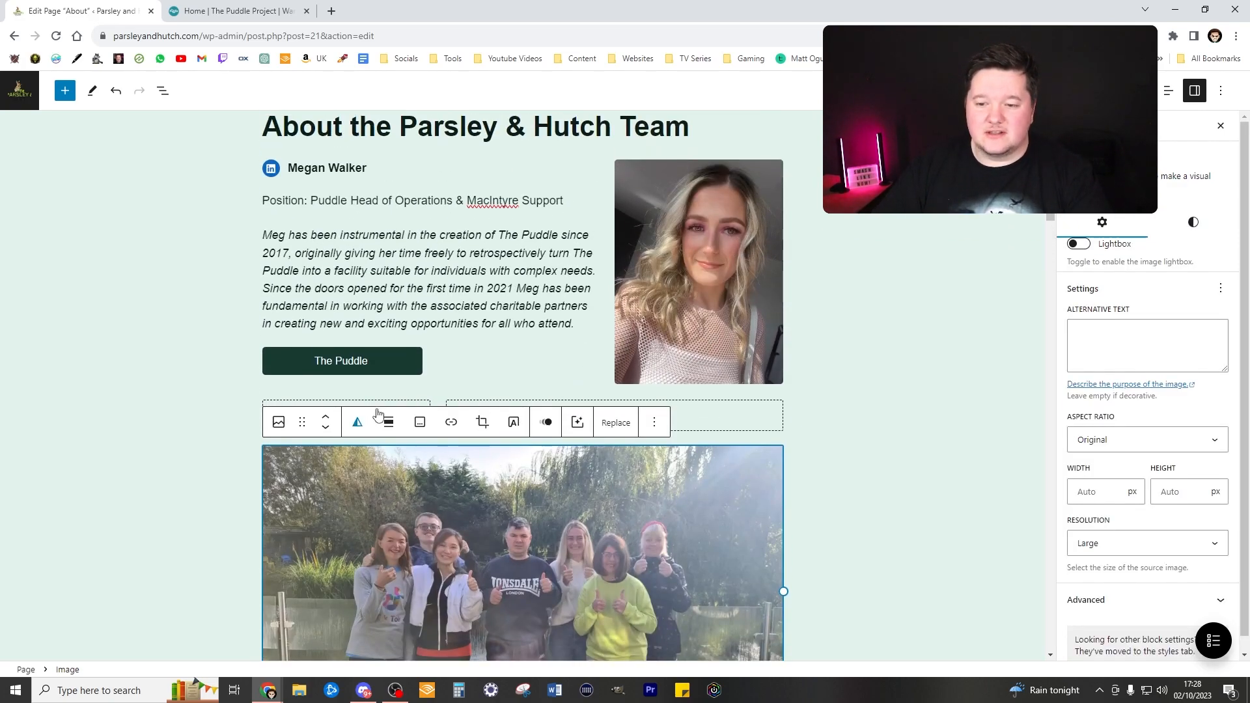
Switch to WhatsApp and look through the chat's animal-handling photos for one that suits the About page.
left_click(851, 424)
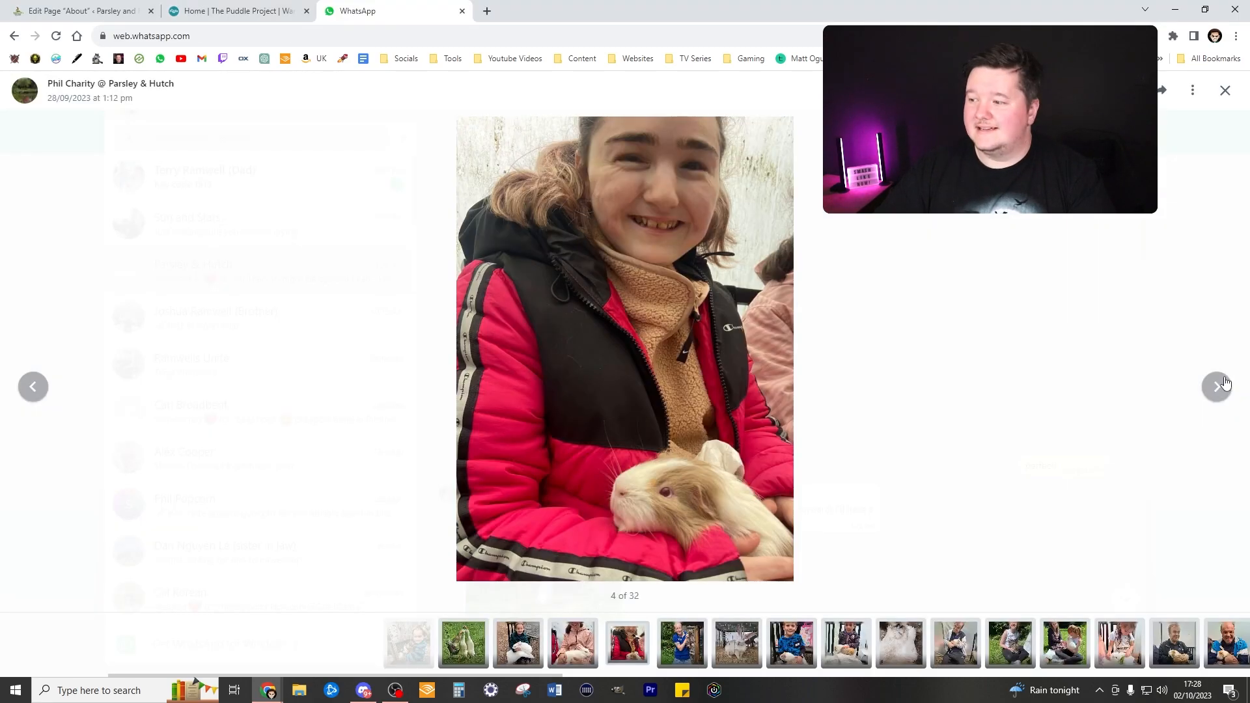
left_click(1218, 386)
left_click(1218, 387)
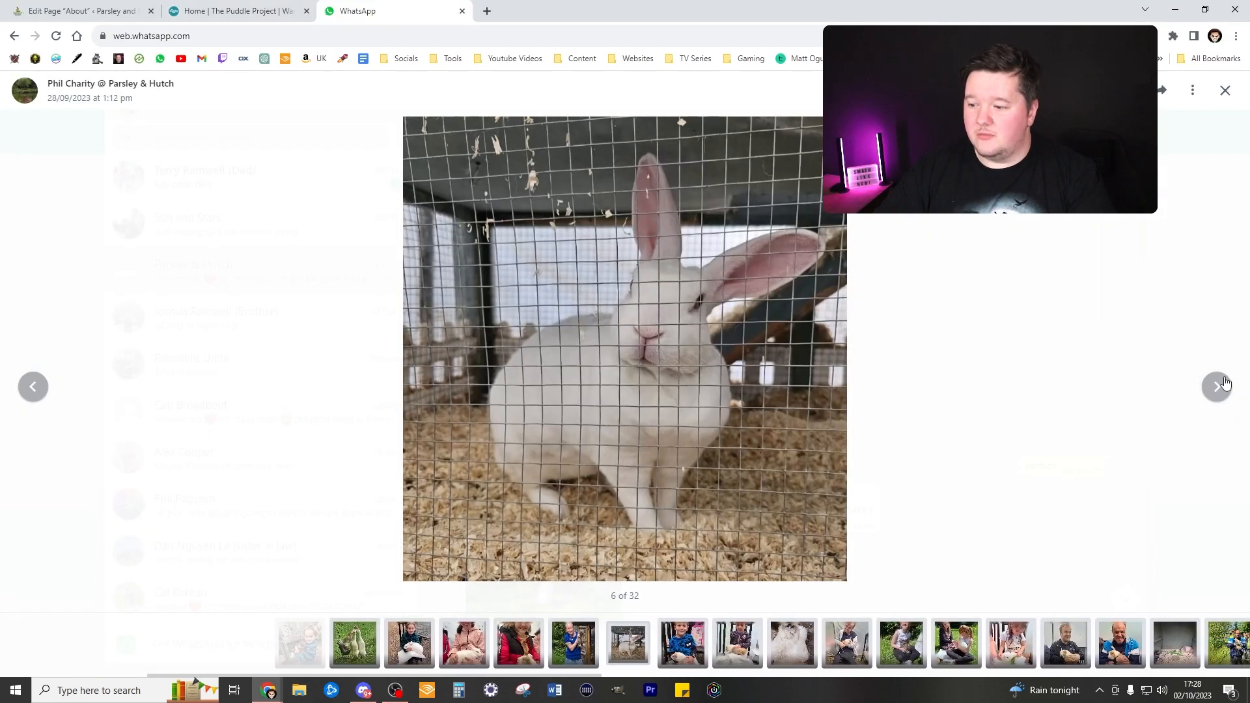
left_click(1227, 385)
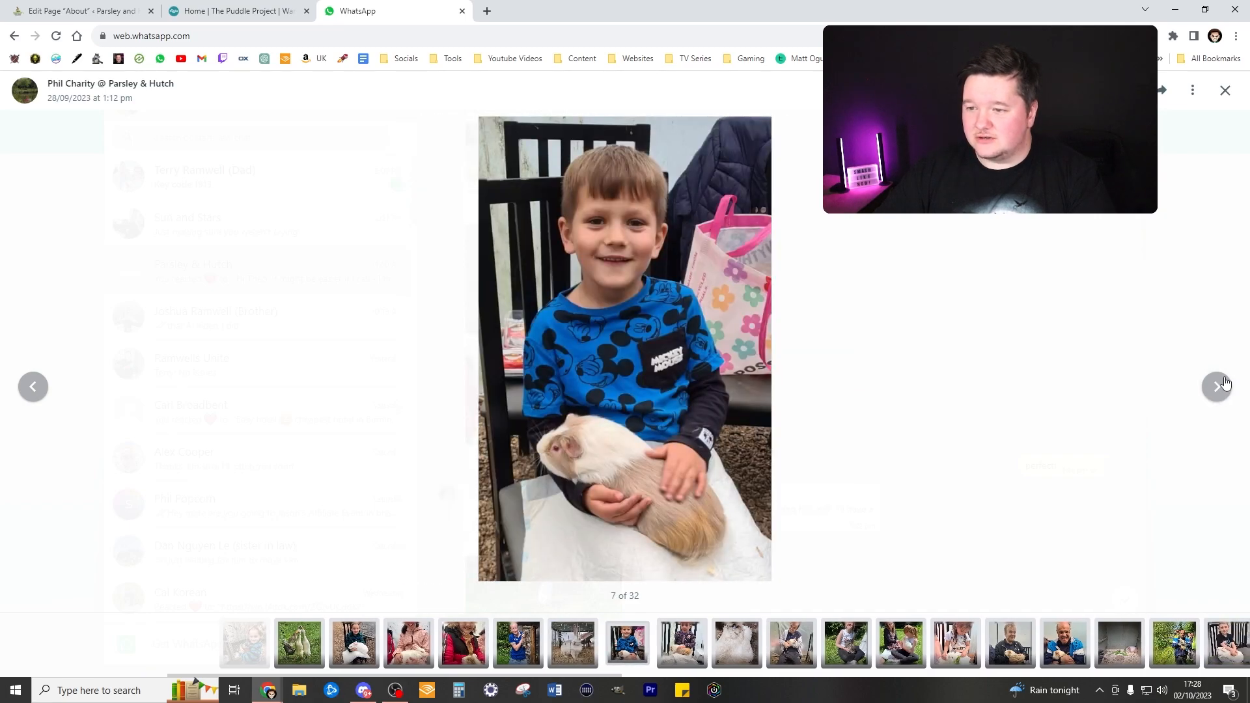
left_click(1227, 384)
left_click(1228, 383)
left_click(1228, 383)
left_click(1228, 383)
left_click(1229, 382)
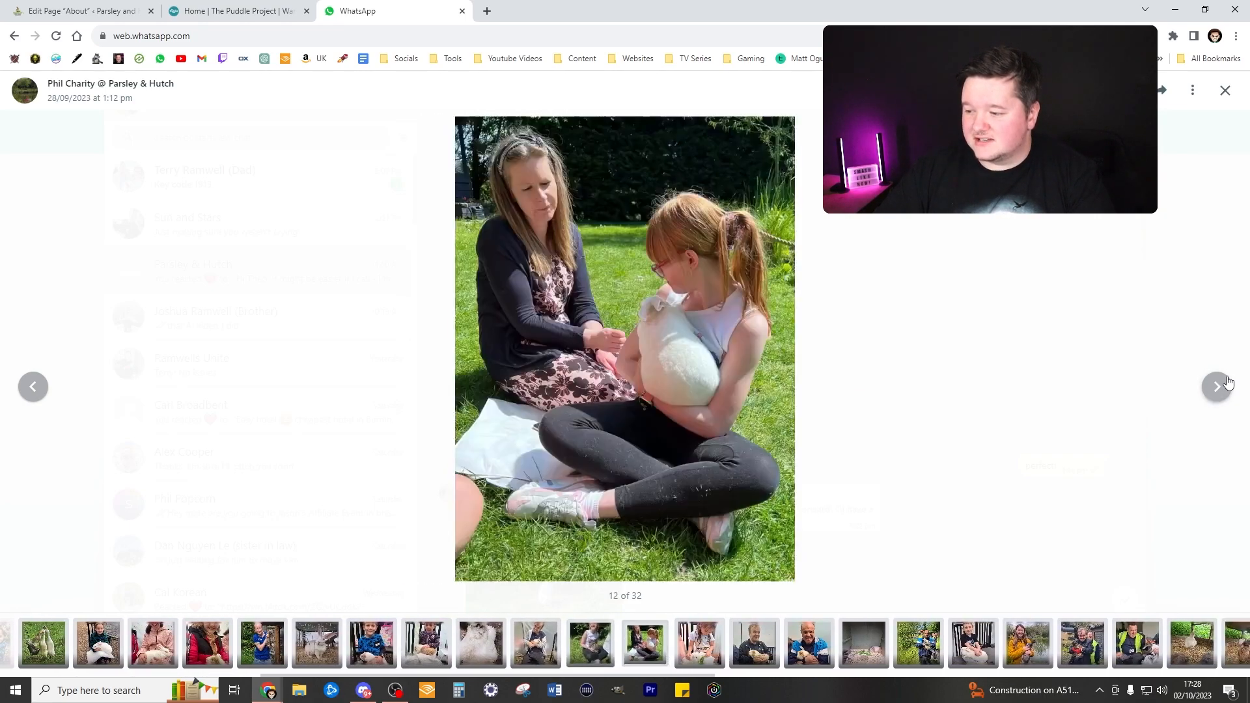
left_click(1228, 383)
left_click(1229, 383)
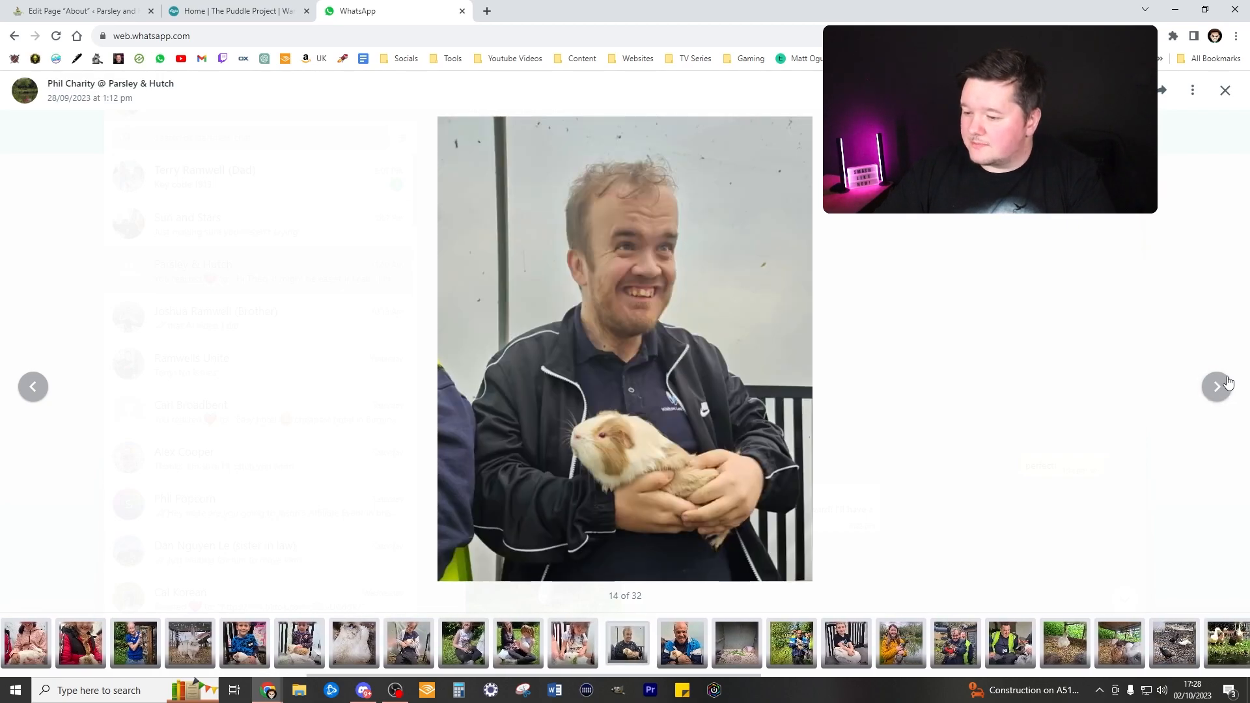
left_click(1229, 383)
left_click(1228, 383)
left_click(1228, 383)
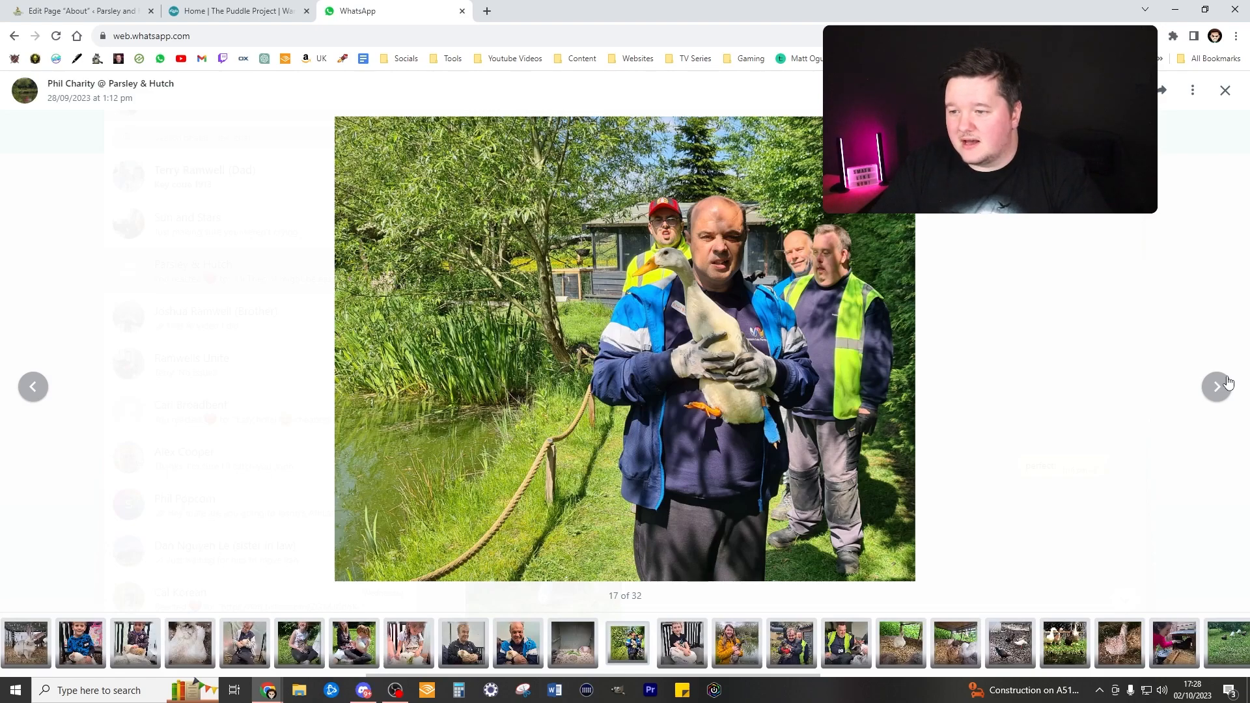
left_click(1222, 390)
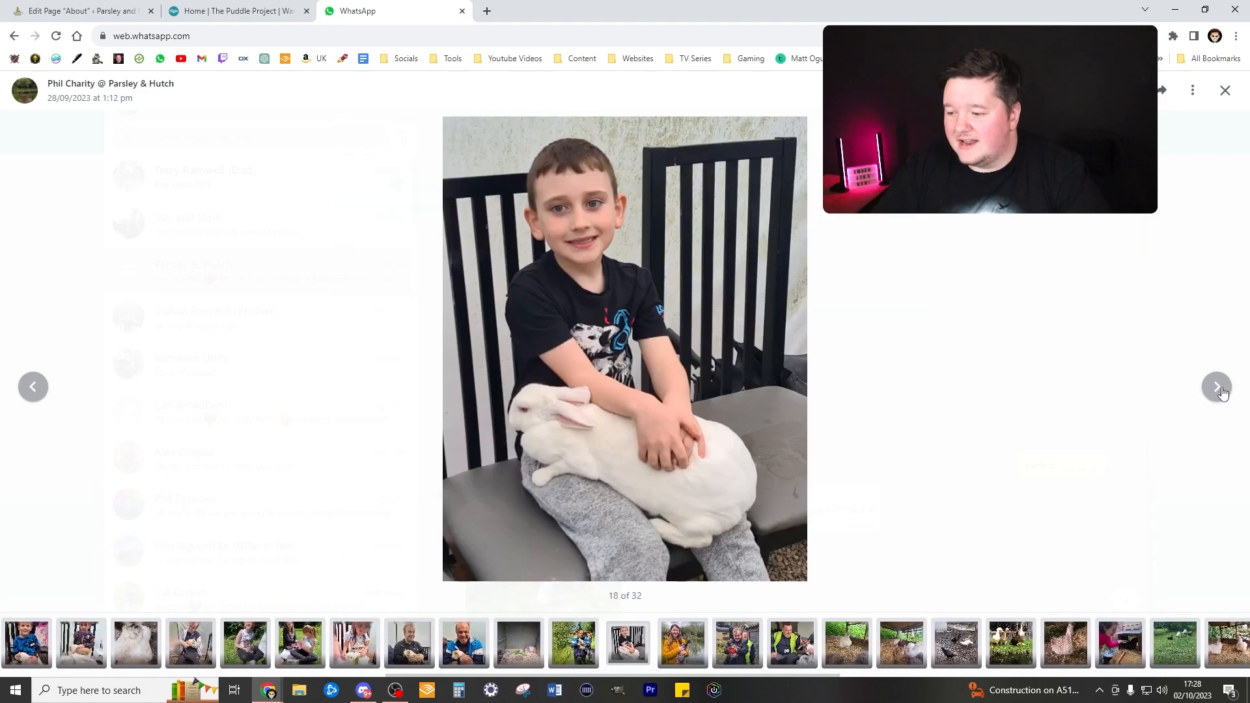
left_click(1222, 391)
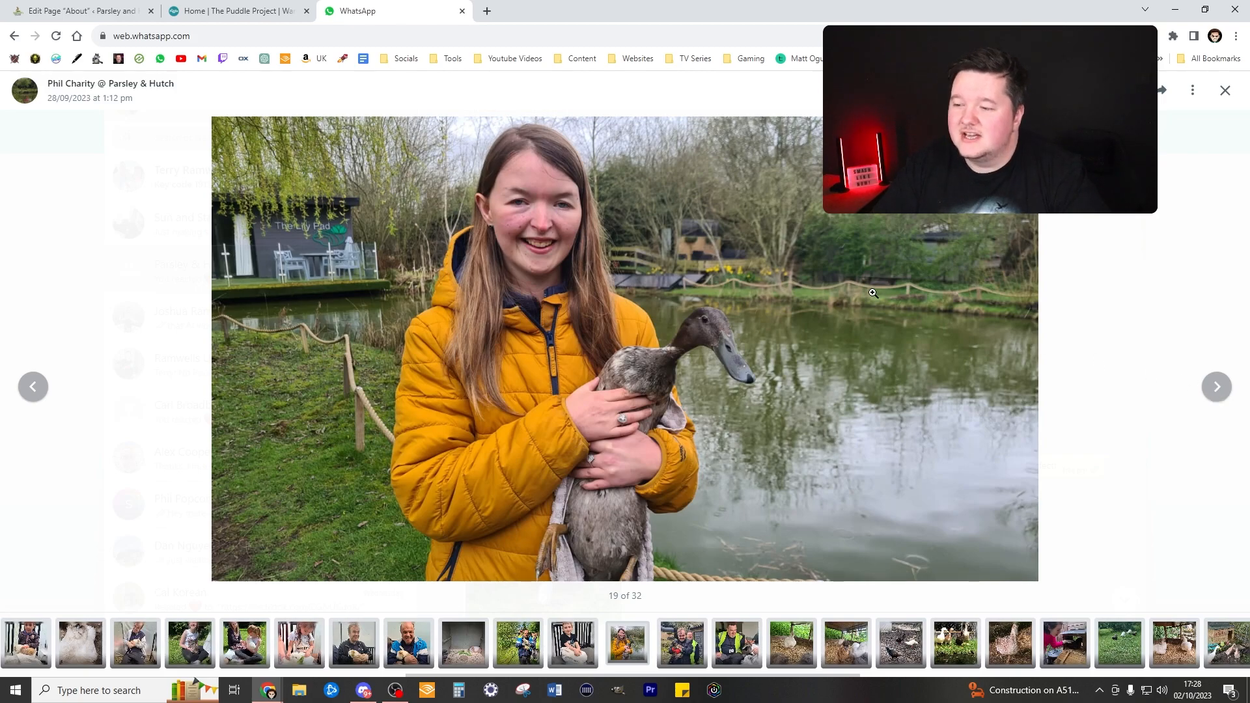
left_click(1217, 388)
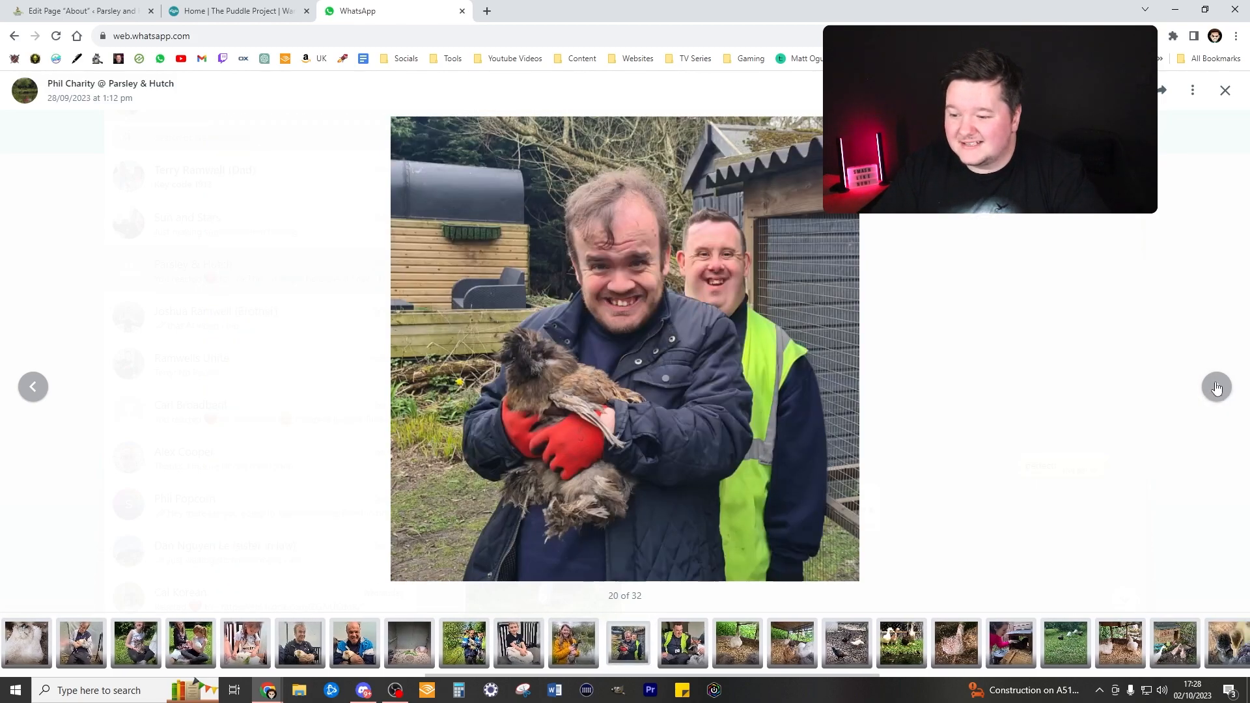
left_click(1217, 388)
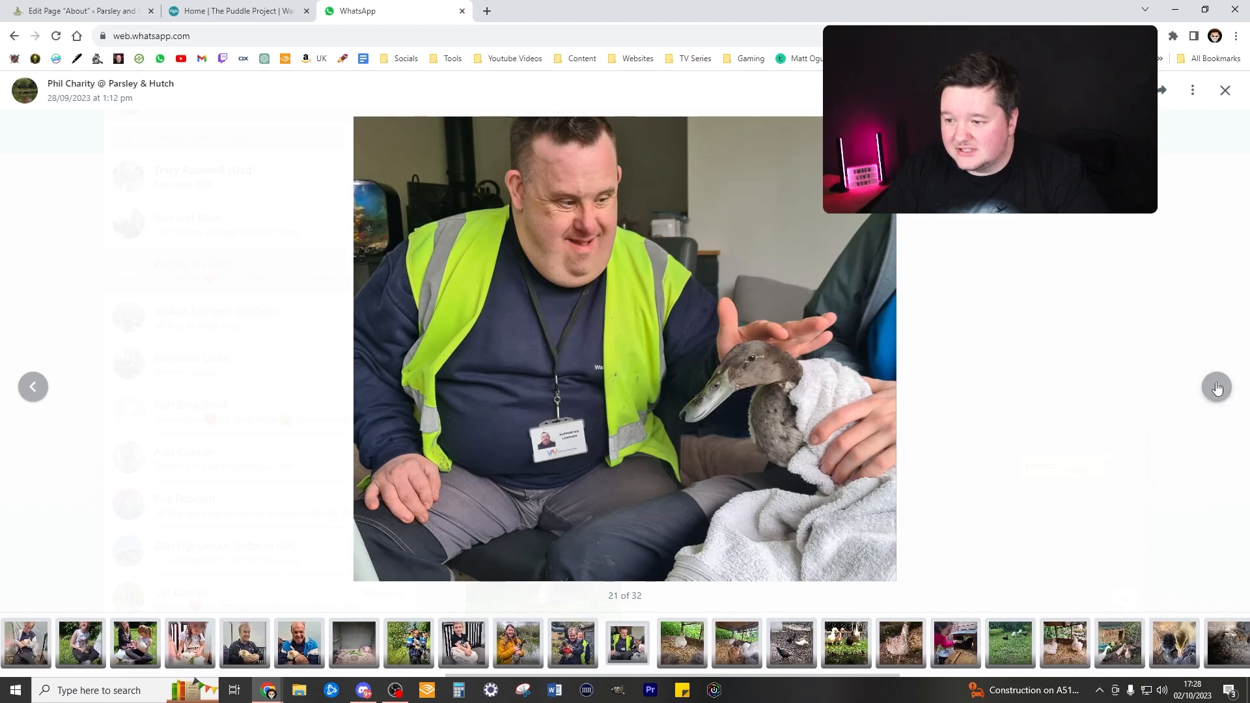
left_click(1217, 389)
left_click(1218, 388)
left_click(1218, 388)
left_click(1218, 388)
left_click(1218, 388)
left_click(1219, 388)
left_click(1219, 388)
left_click(1220, 387)
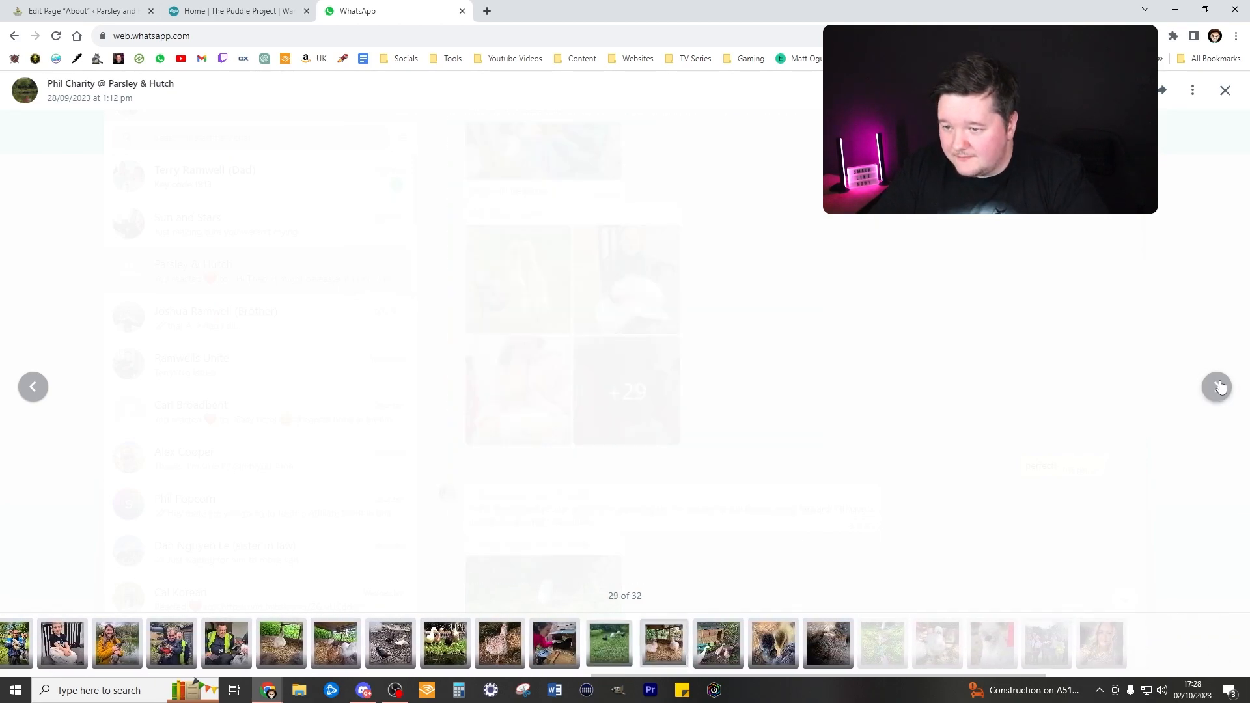
Copy the photo of the woman in pink stroking the black hen and paste it into the empty 33% column under the team profile.
key("Left")
key("Left")
right_click(702, 294)
left_click(743, 330)
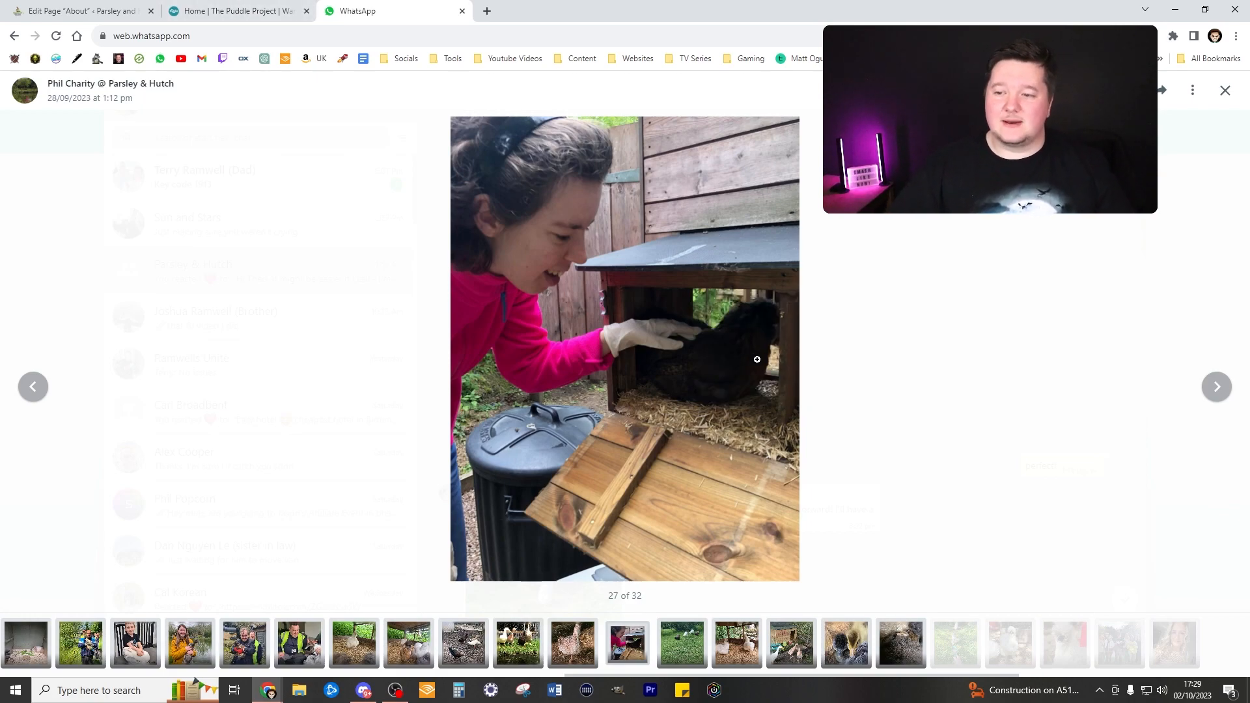
left_click(230, 7)
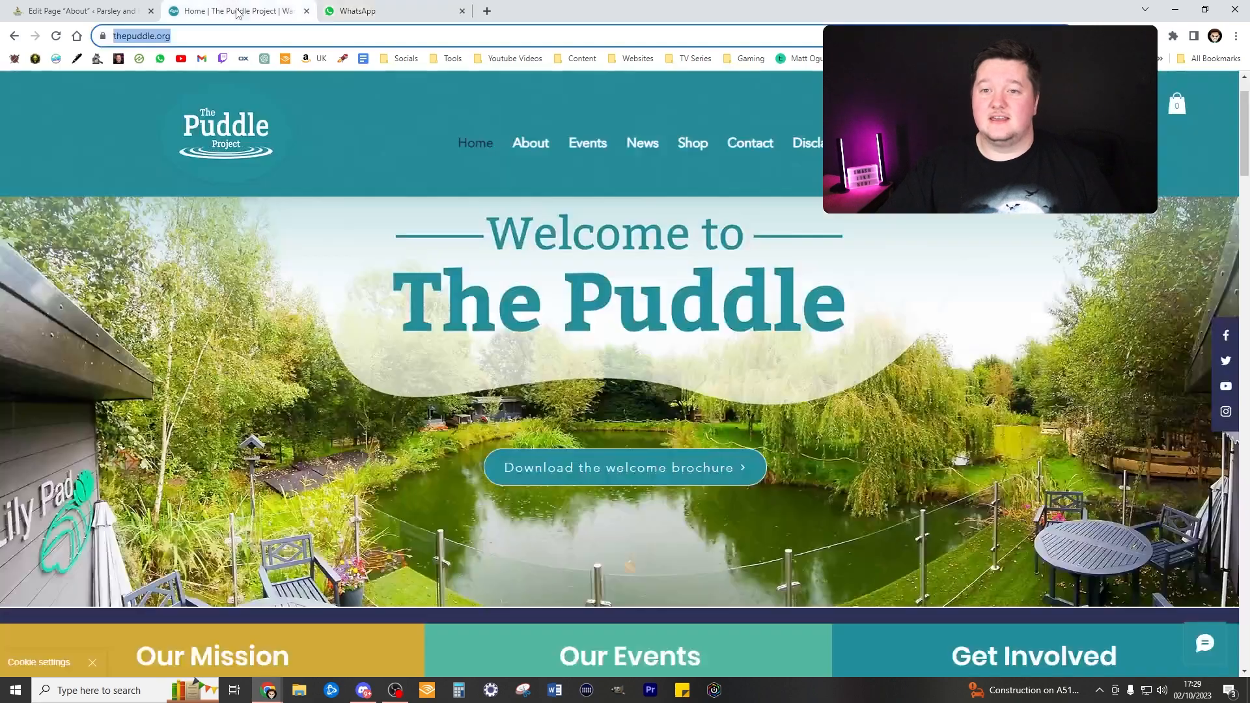
left_click(17, 8)
left_click(323, 407)
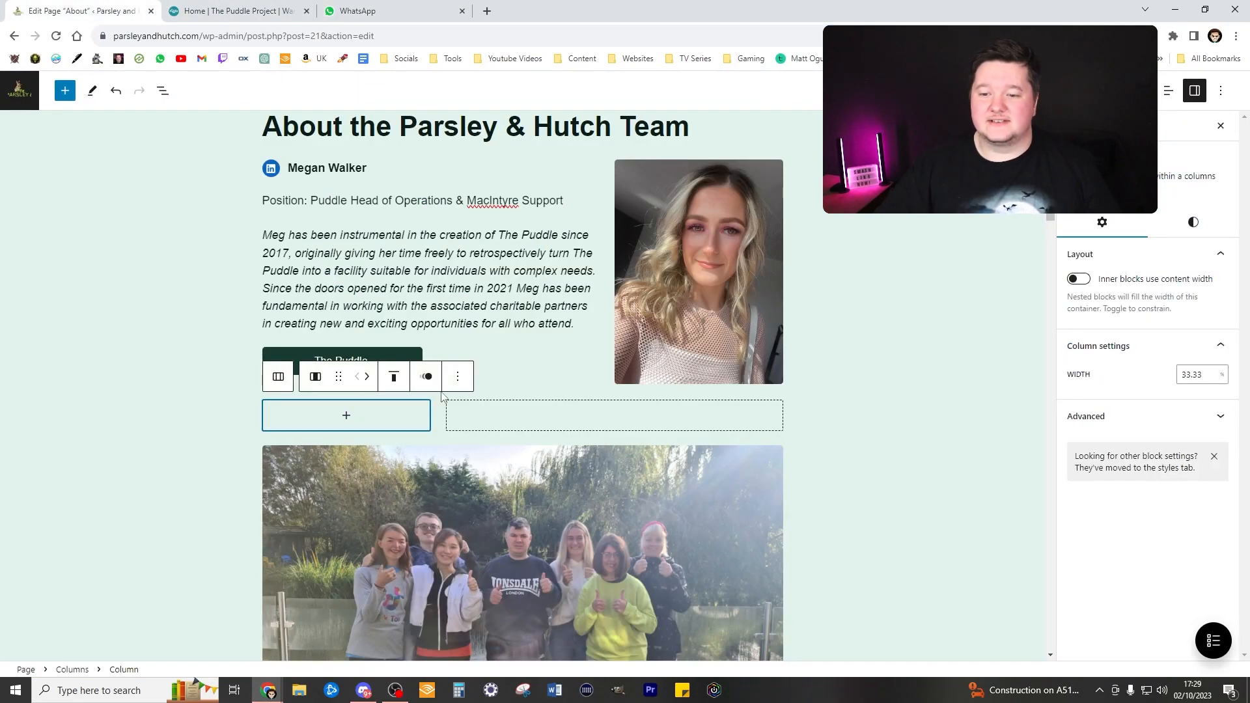
key("ctrl+v")
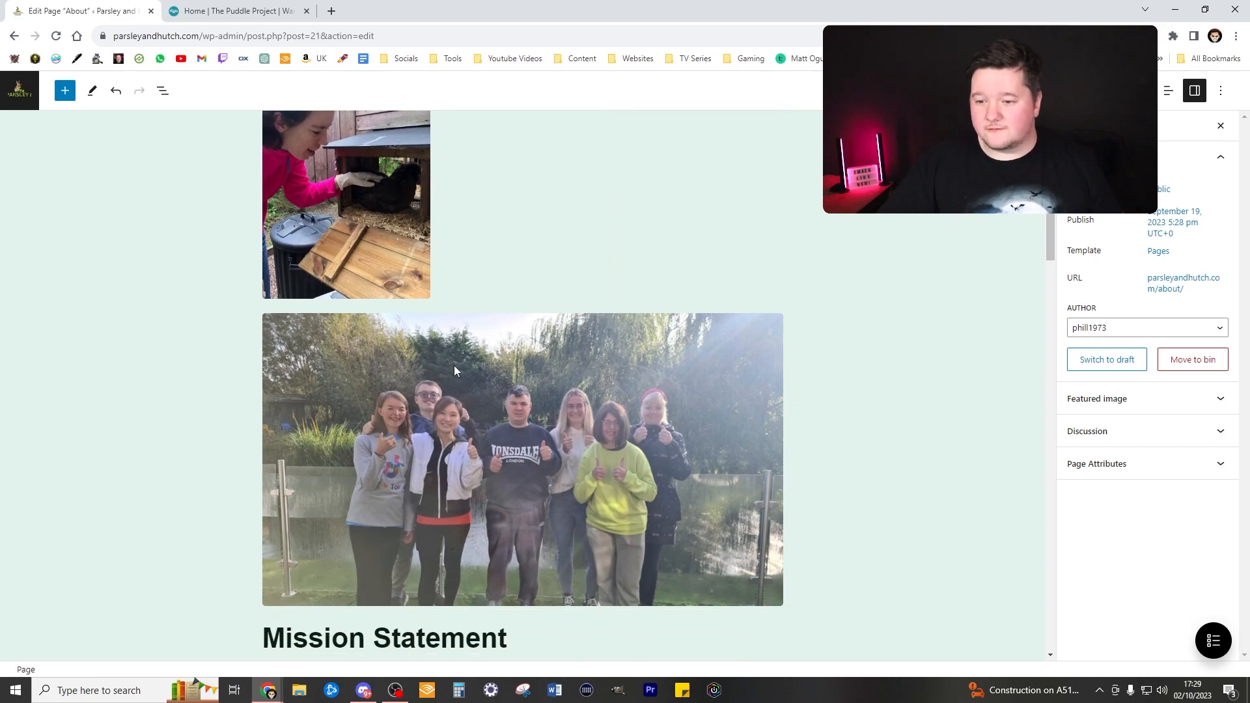
Open The Puddle Project website's About page and read through its story text.
scroll(475, 364, "up", 2)
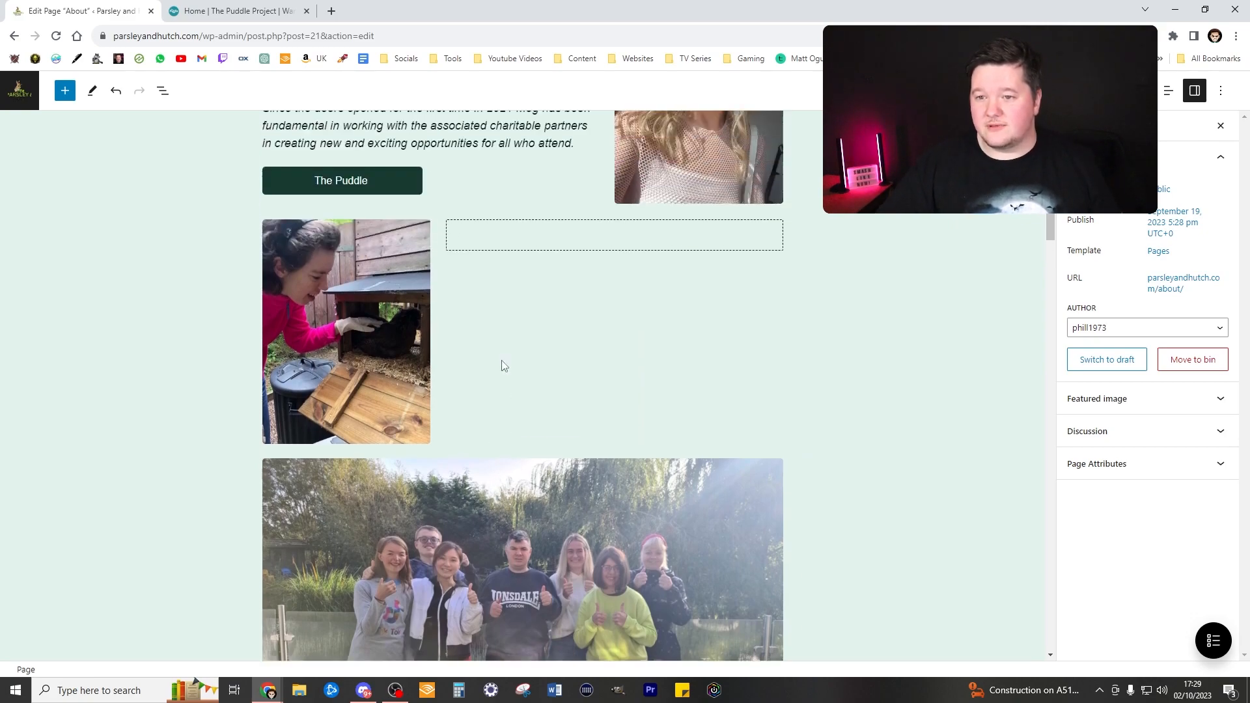
scroll(541, 368, "up", 3)
scroll(582, 380, "down", 1)
key("ctrl+Tab")
scroll(578, 140, "down", 2)
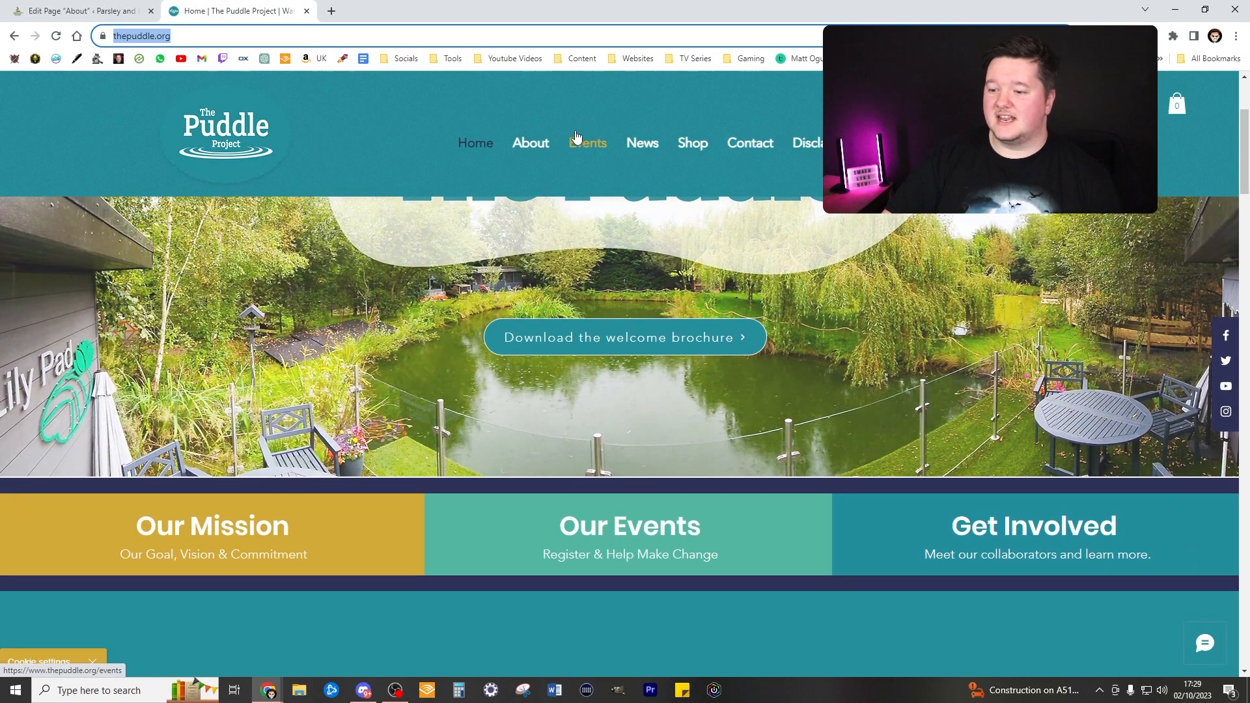
left_click(529, 142)
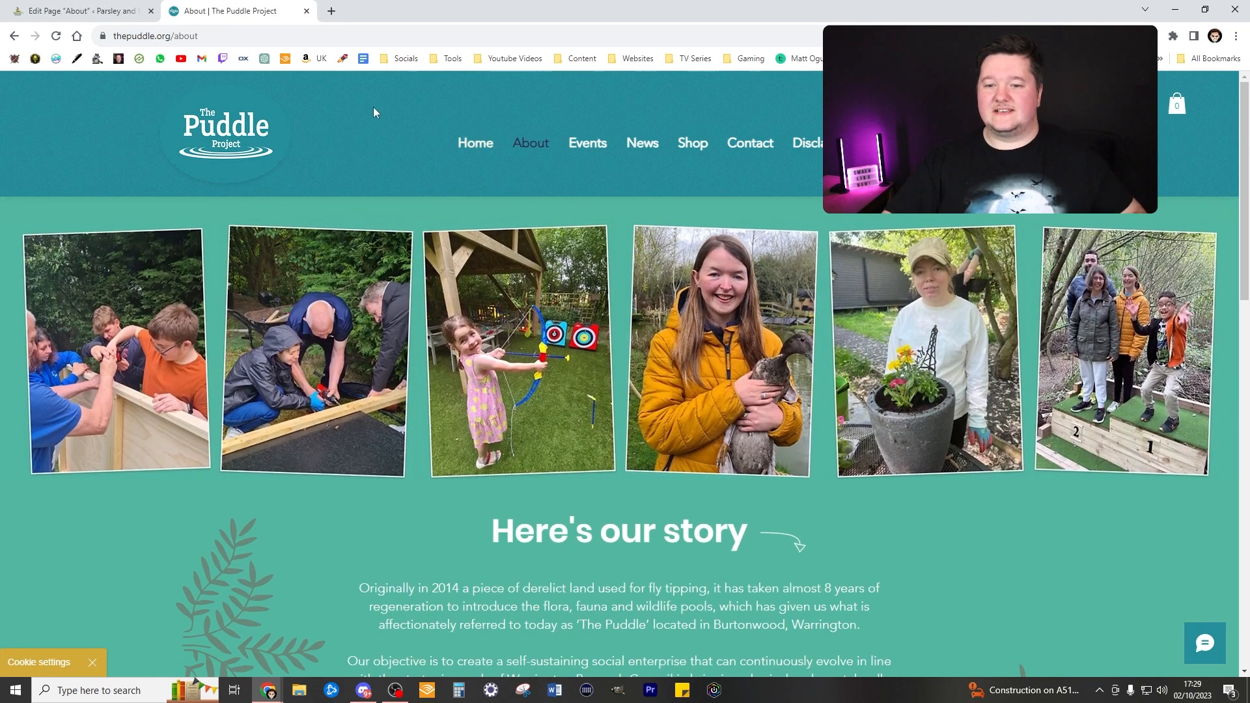
key("ctrl+l")
scroll(531, 156, "down", 8)
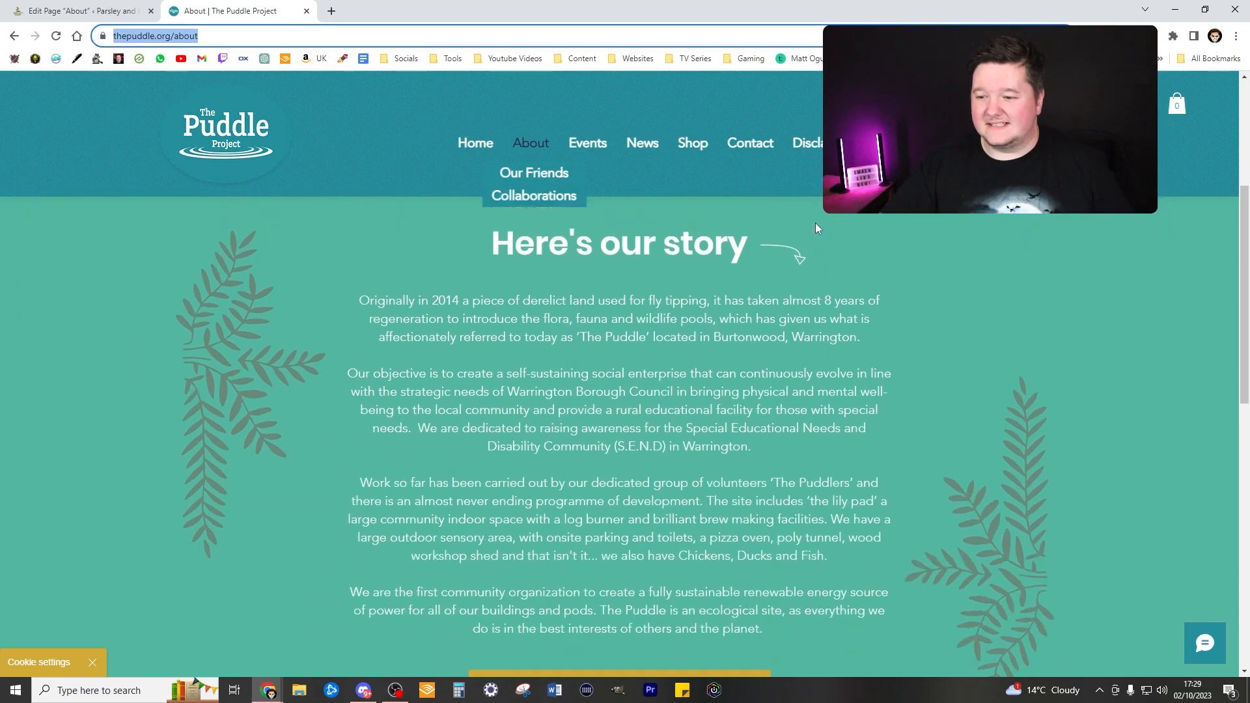
Try a Social Icons block with a WordPress icon in the empty column beside the hen photo.
left_click(112, 6)
left_click(633, 340)
type("soc")
key("Return")
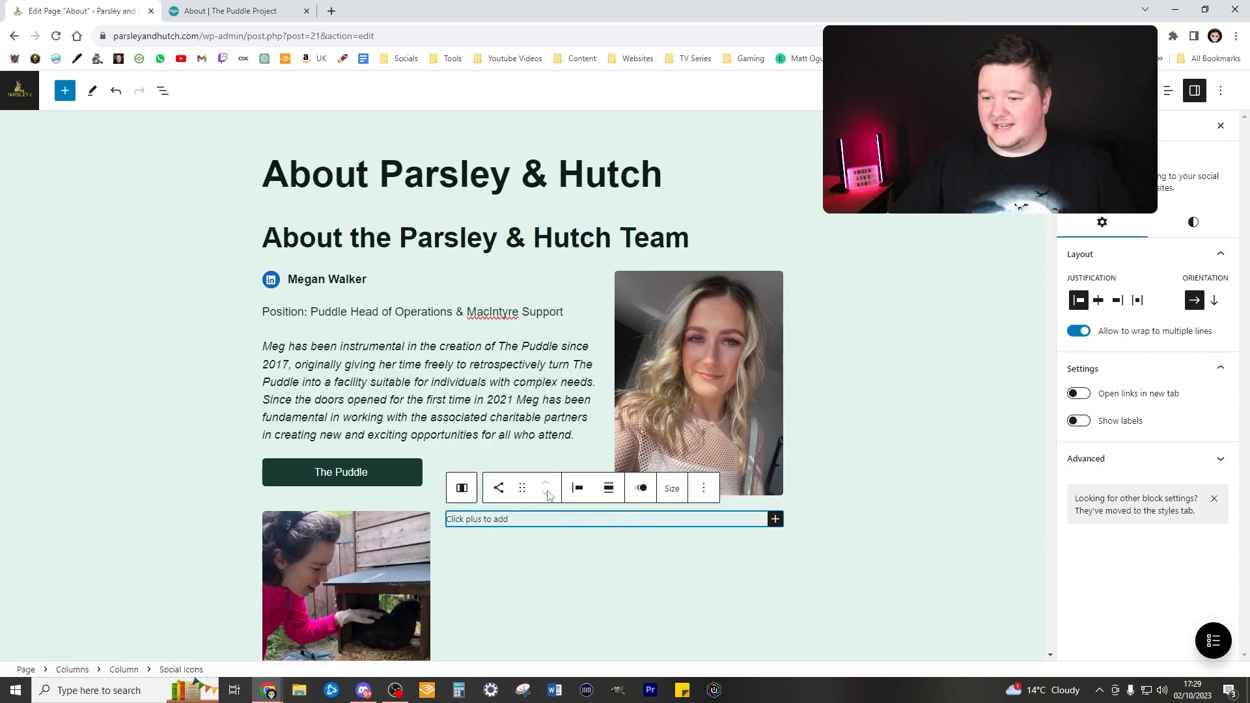
left_click(775, 519)
scroll(879, 503, "down", 2)
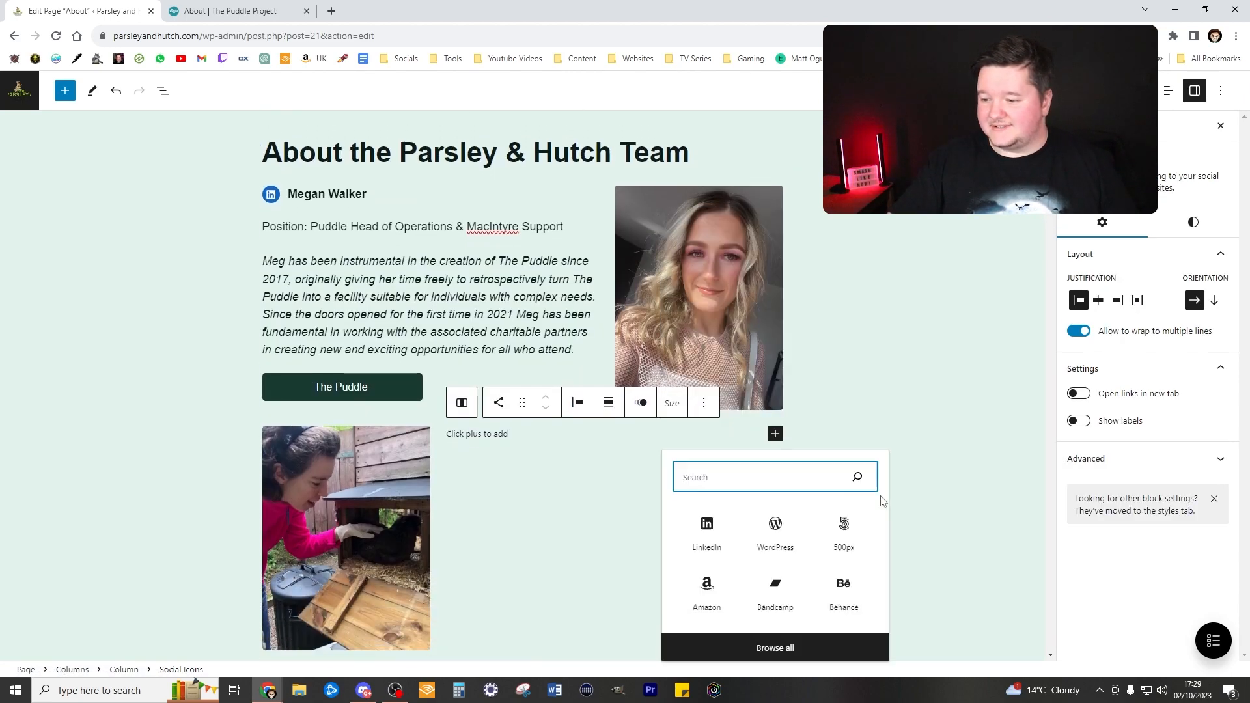
left_click(775, 487)
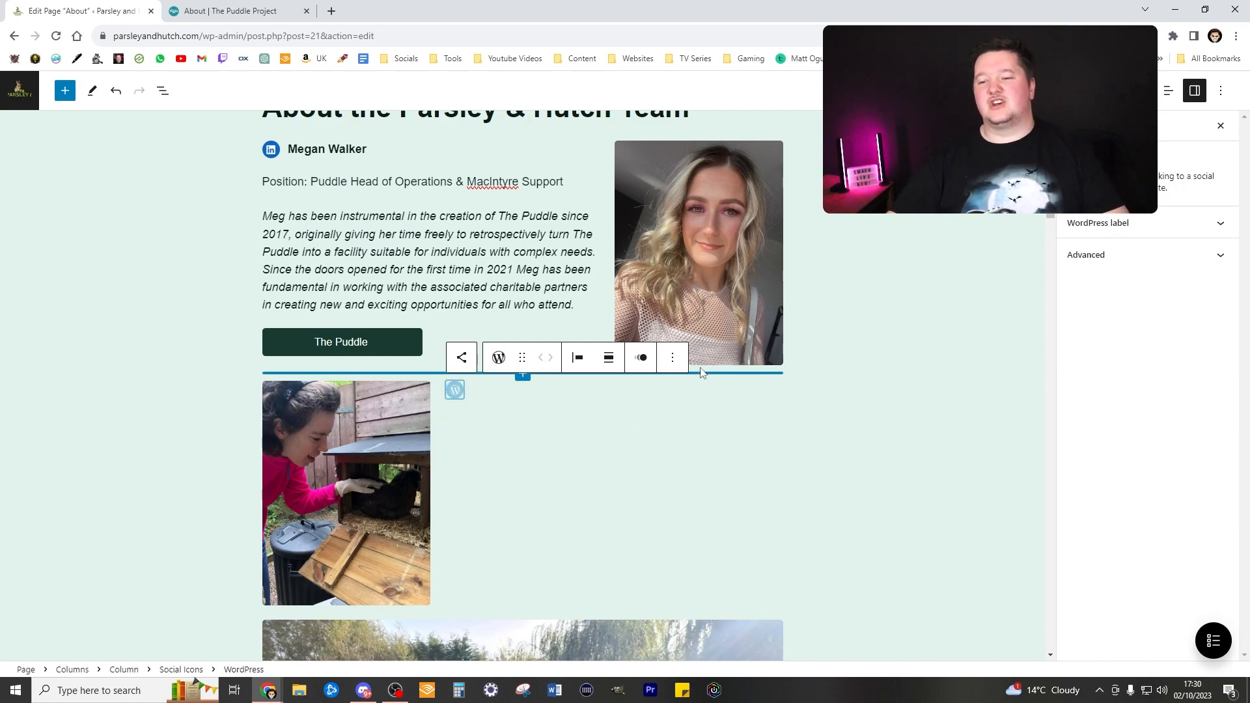
key("ctrl+z")
key("ctrl+z")
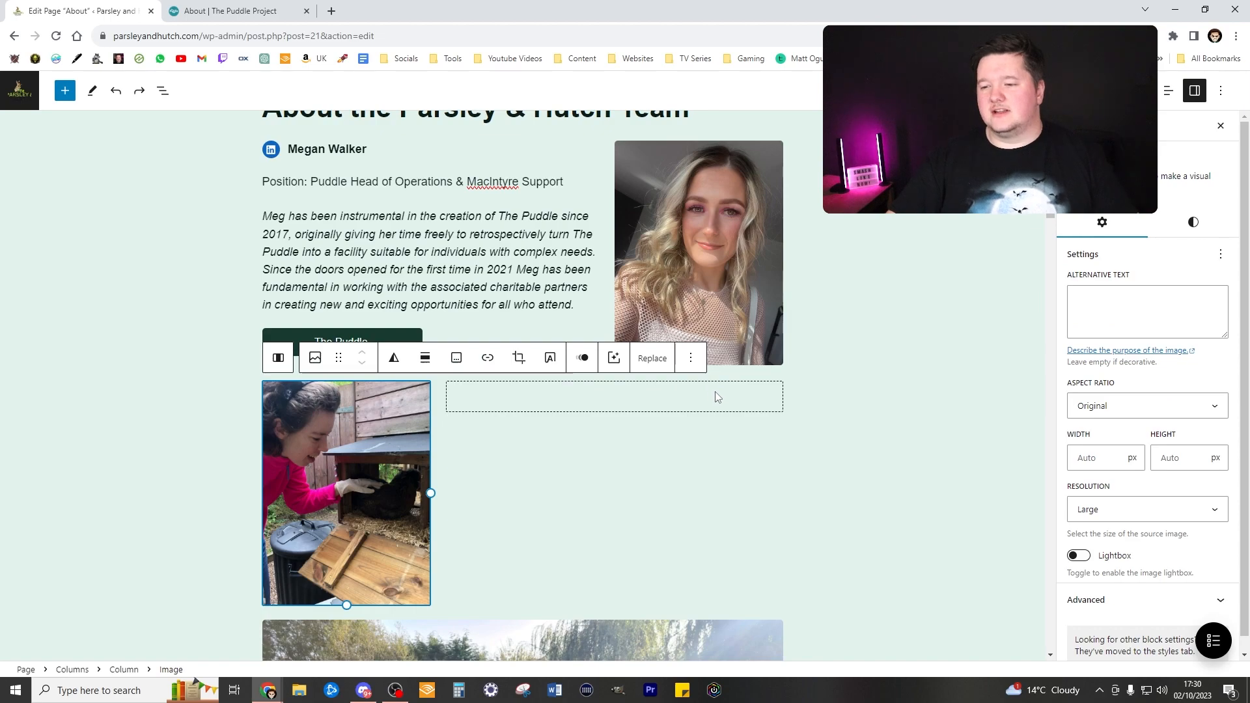
Try a Buttons block directly inside the empty 66% column beside the hen photo.
left_click(602, 390)
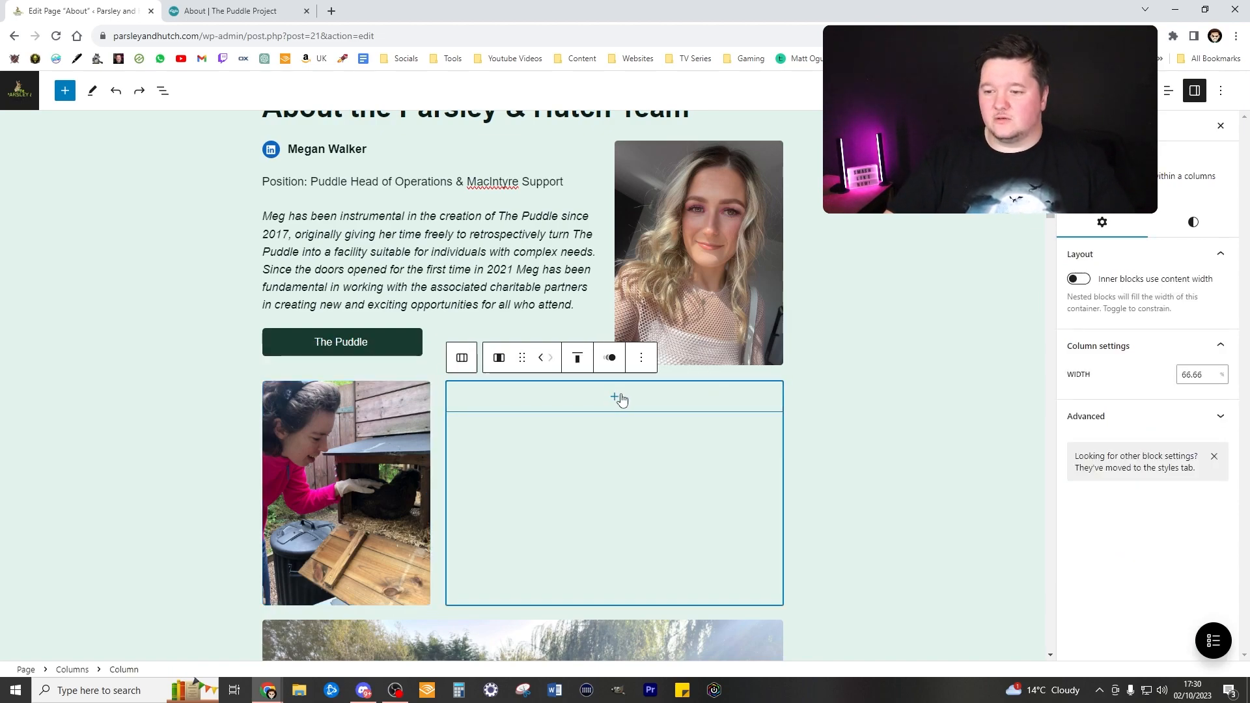
left_click(615, 396)
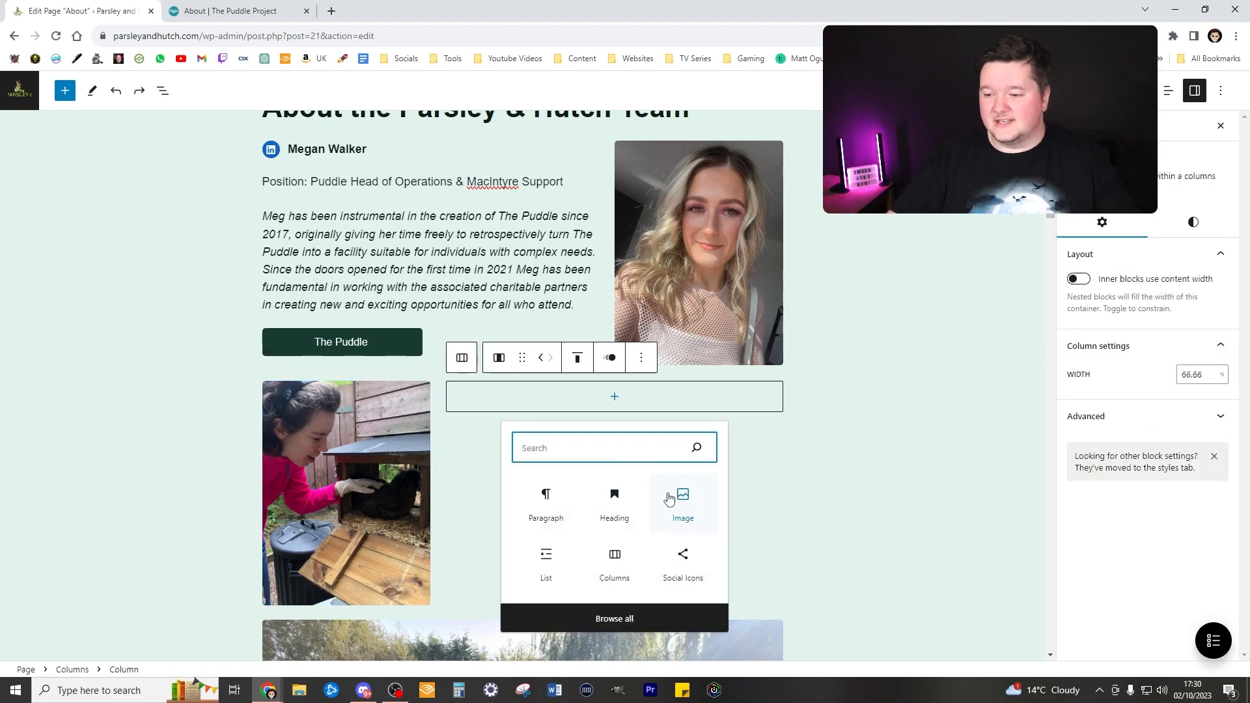
type("but")
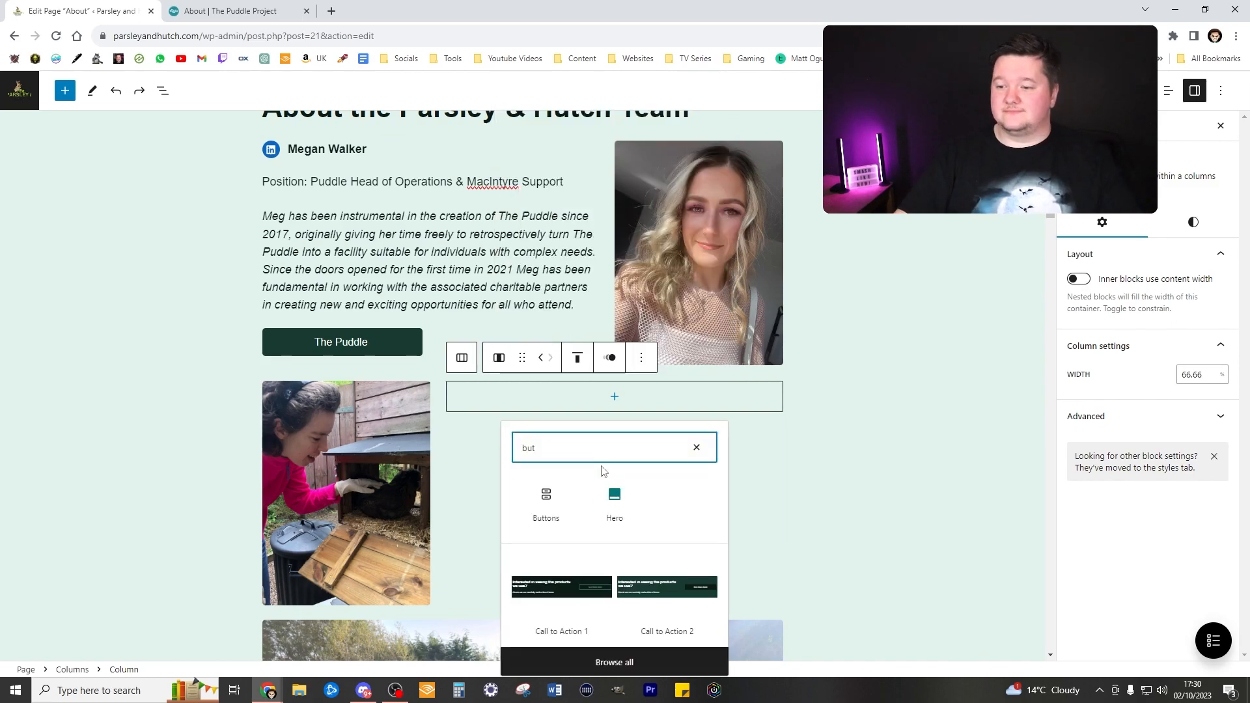
left_click(567, 514)
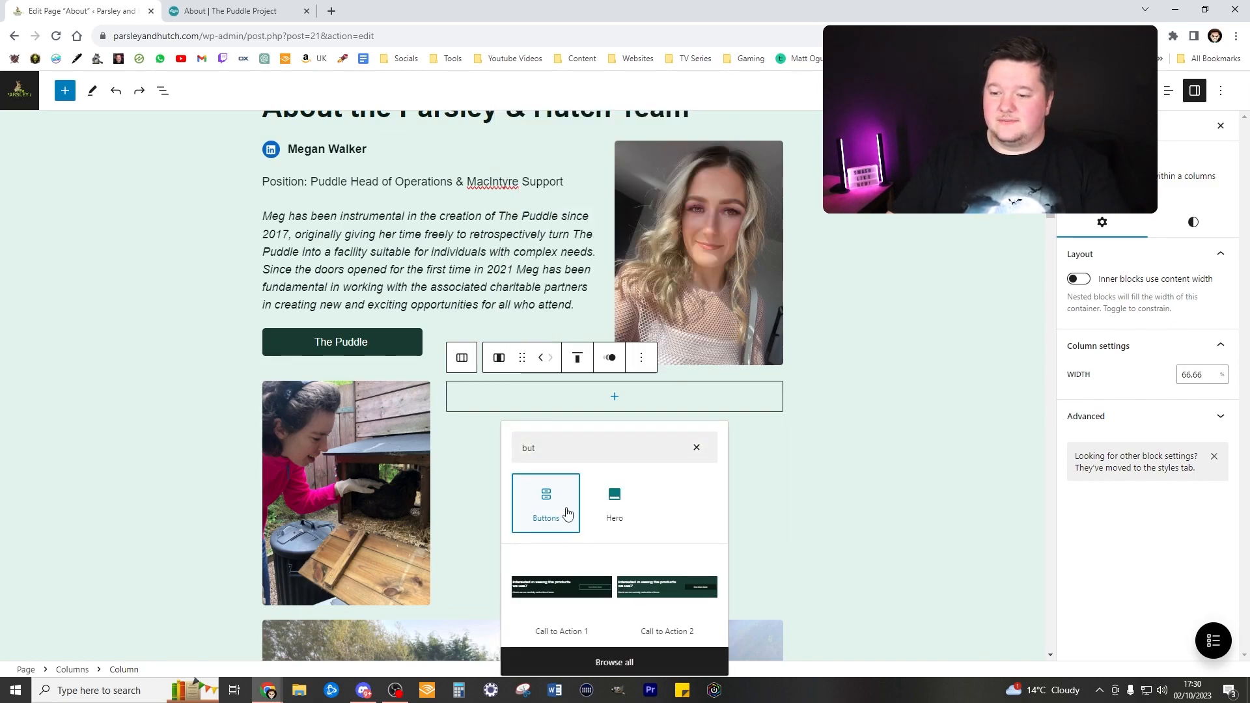
key("ctrl+z")
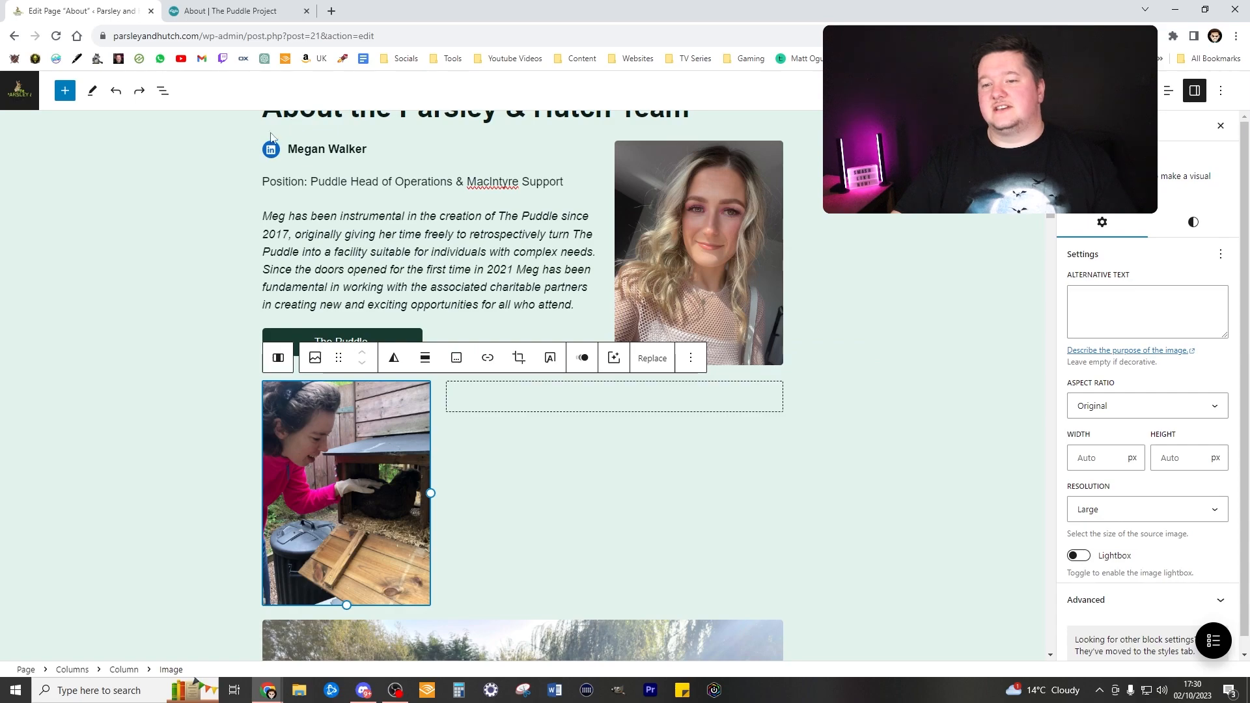
Insert a Row block in the 66% column beside the hen photo and add a button labelled "Friday Group" to it.
left_click(288, 149)
left_click(647, 401)
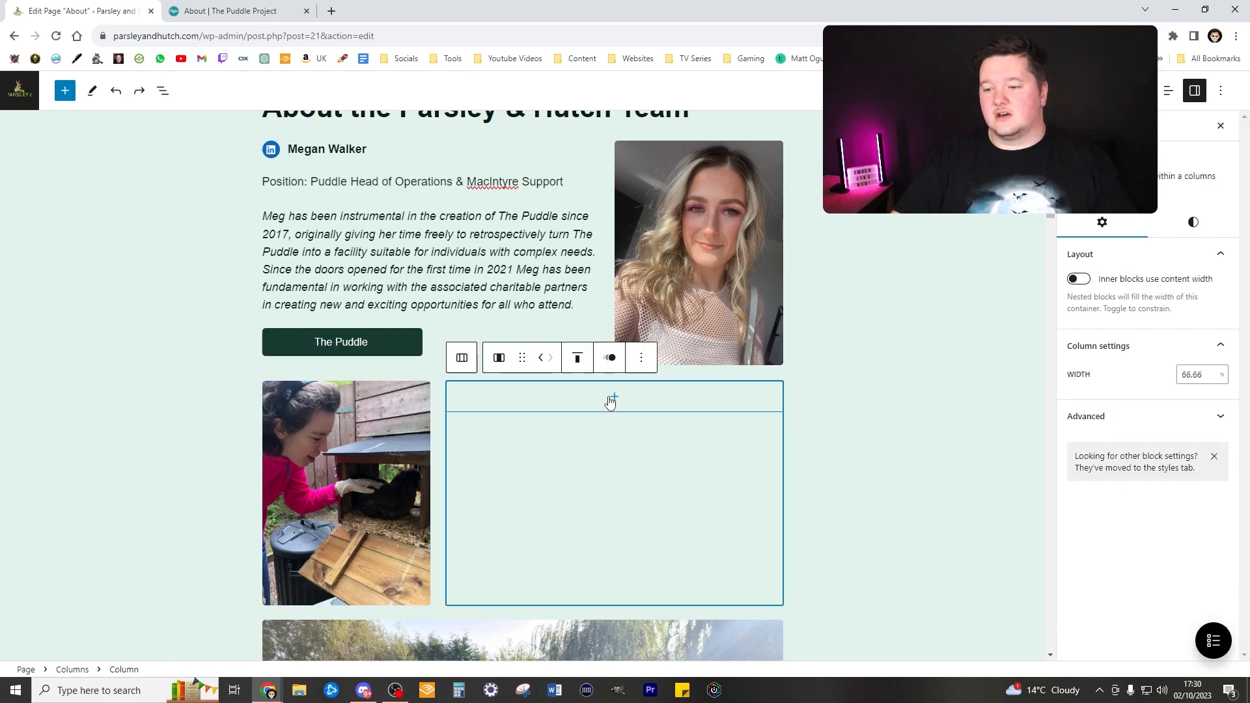
left_click(614, 397)
type("raw")
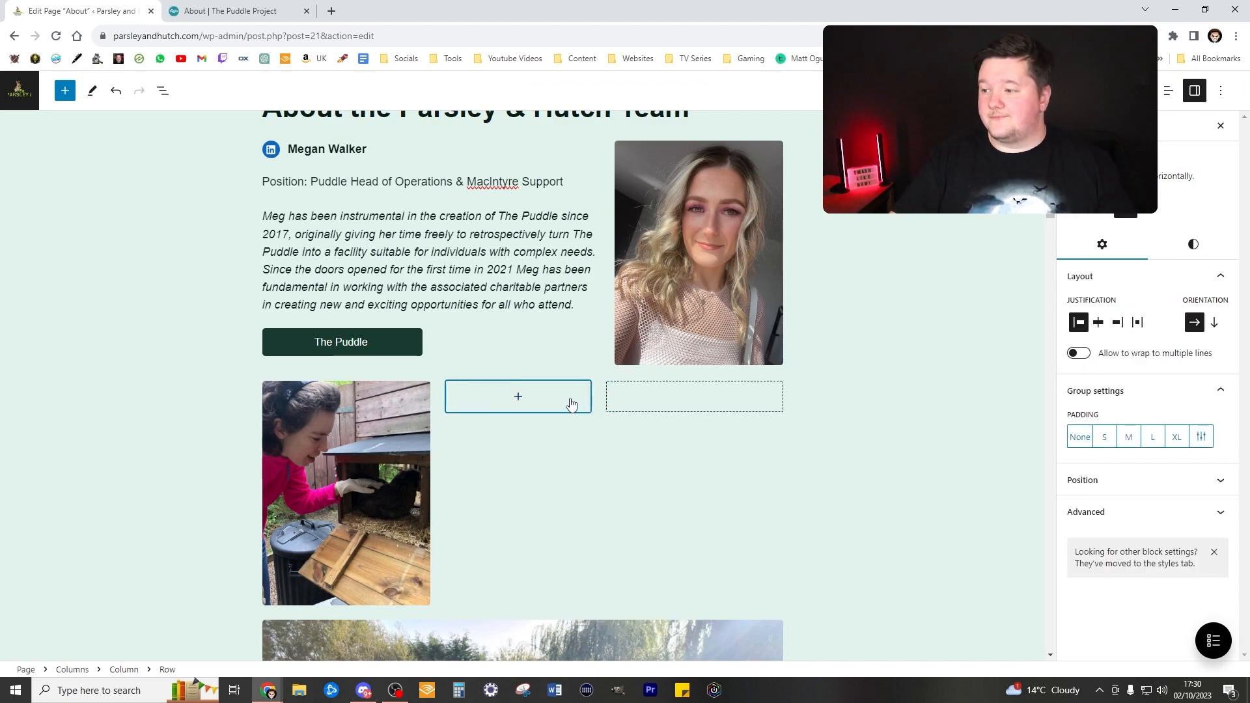
left_click(571, 401)
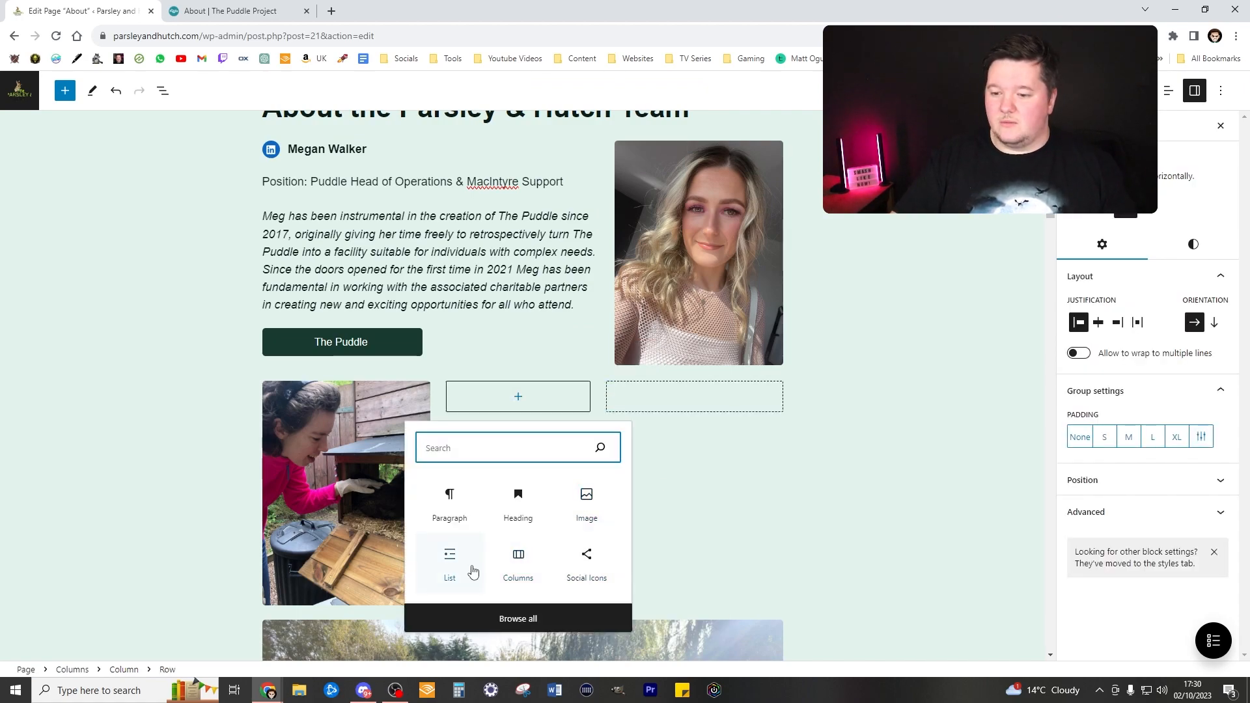
left_click(599, 411)
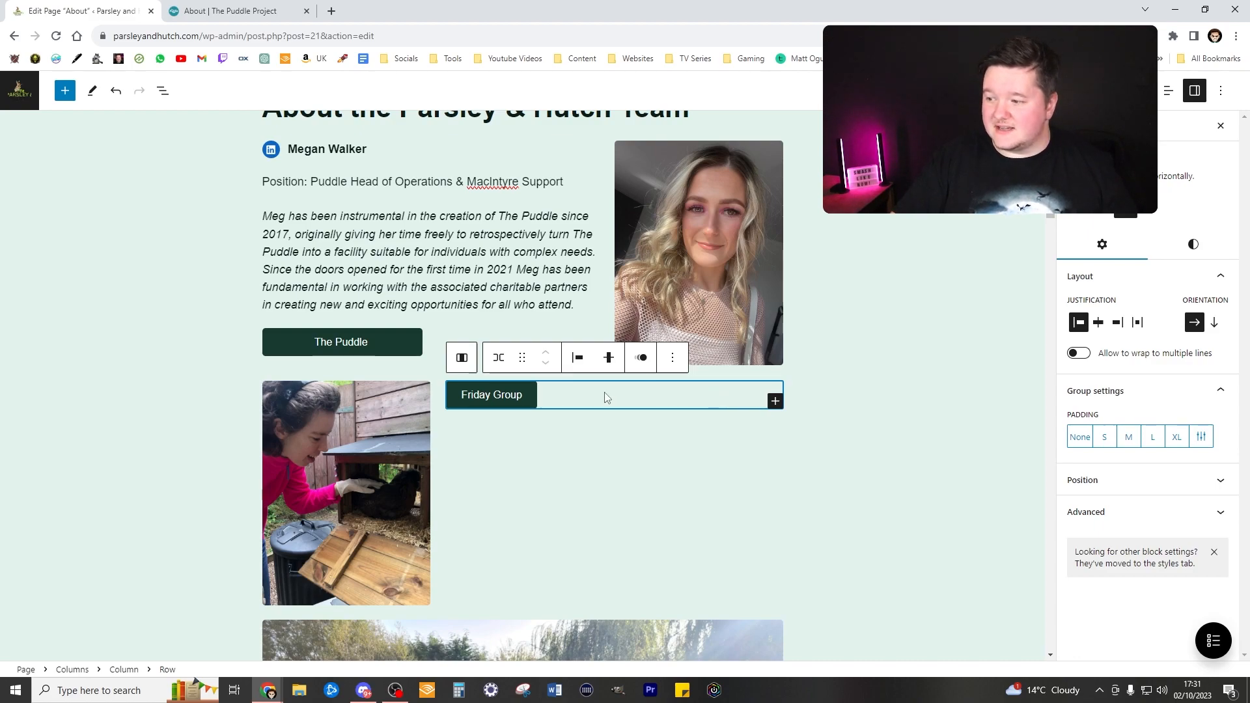
Add an H2 heading reading "The Puddlers’" to the row after the Friday Group button.
left_click(775, 401)
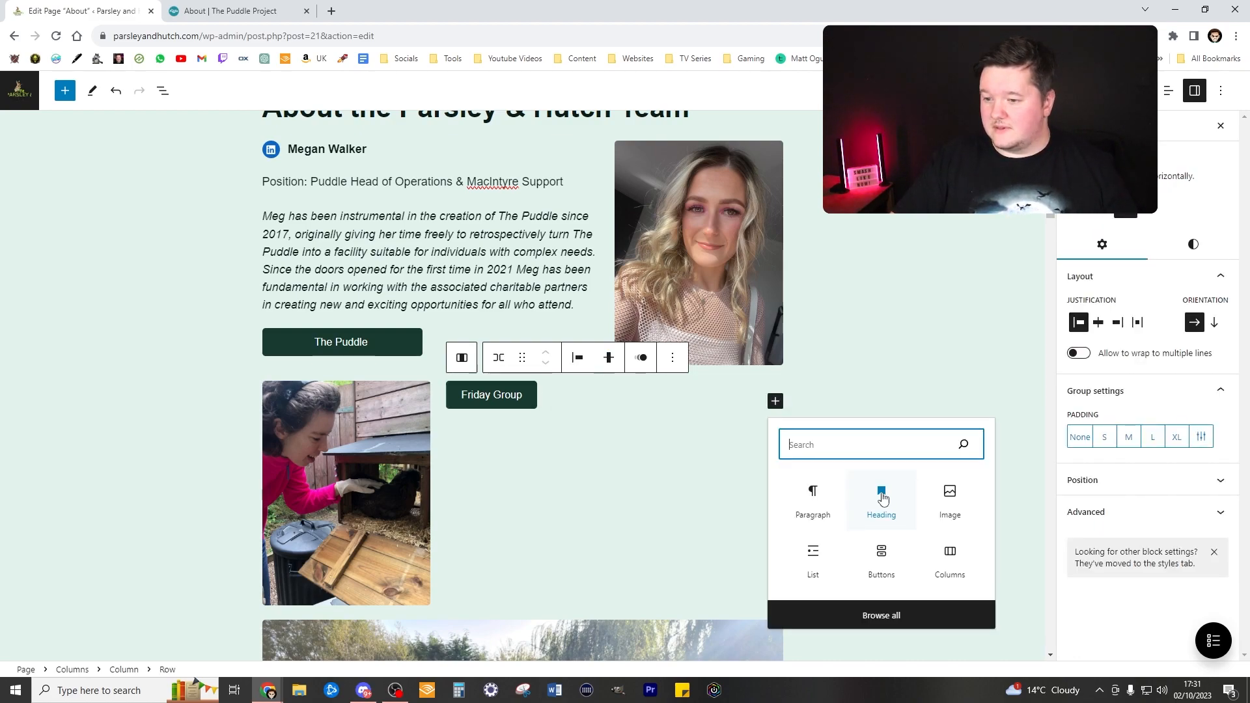
left_click(882, 497)
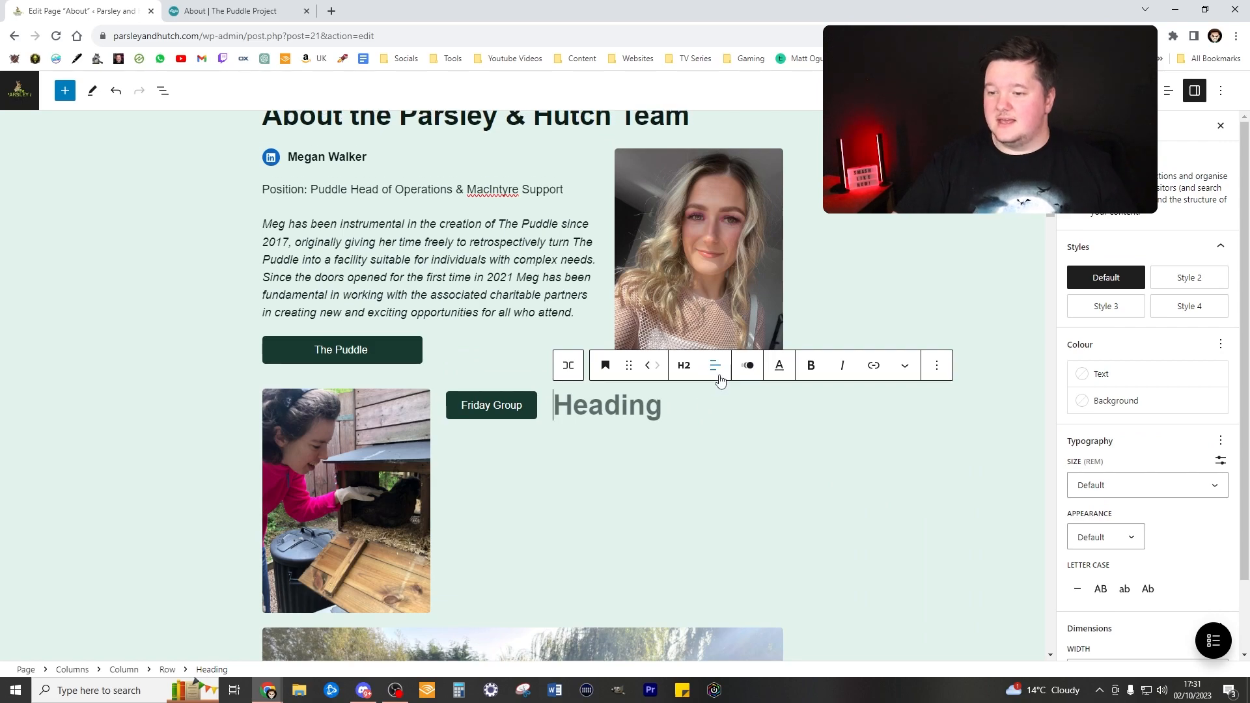
type("The Puddlers’")
left_click(807, 428)
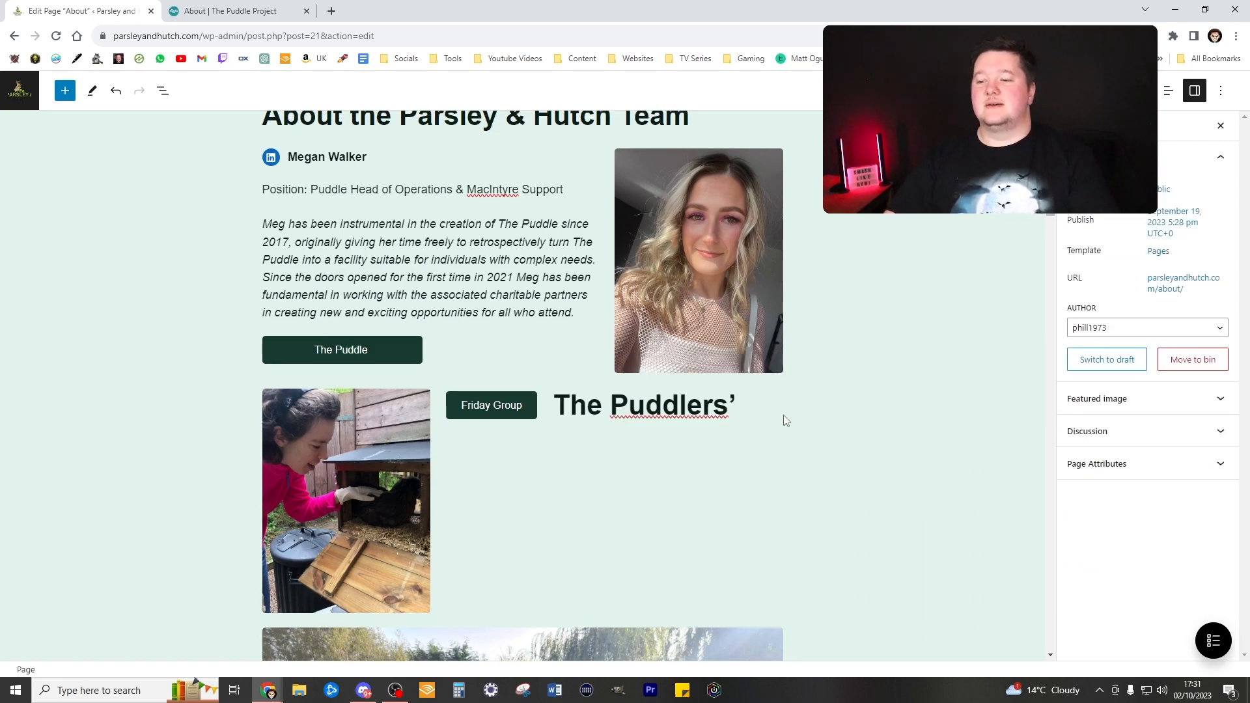
Add the volunteers paragraph from The Puddle Project's About page beneath The Puddlers’ heading and remove the empty paragraph above it.
left_click(234, 11)
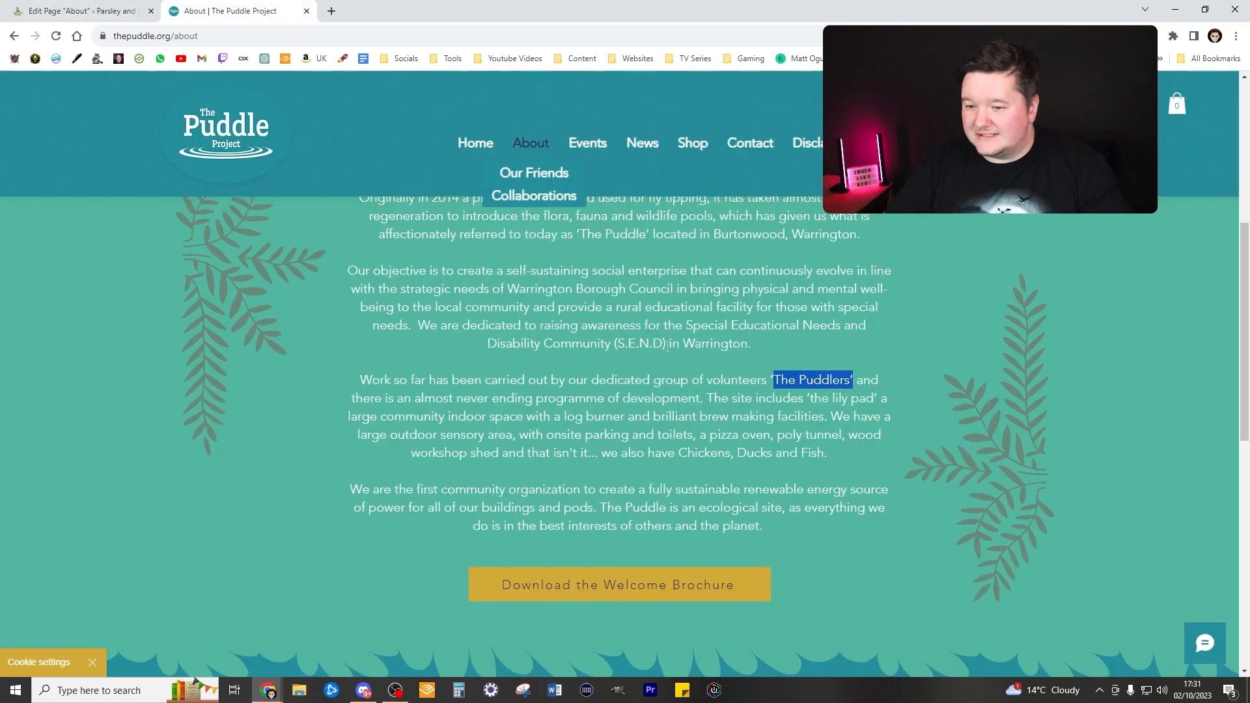
left_click(839, 459)
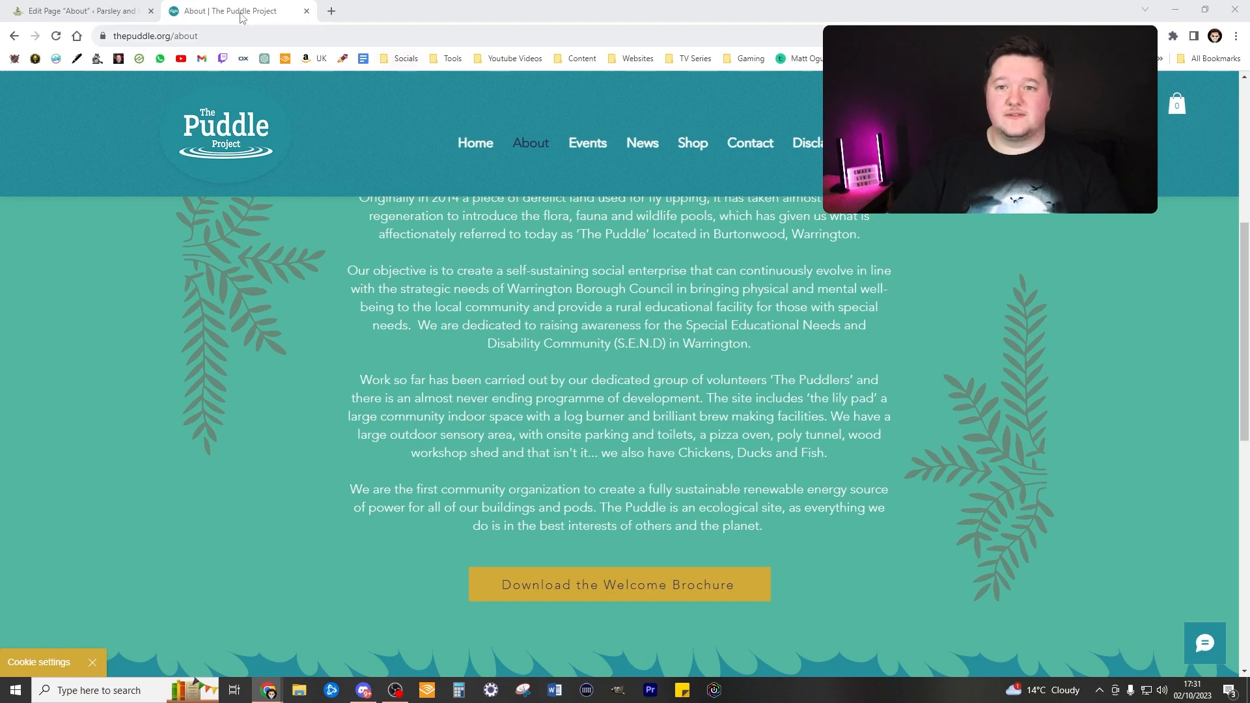
left_click(85, 11)
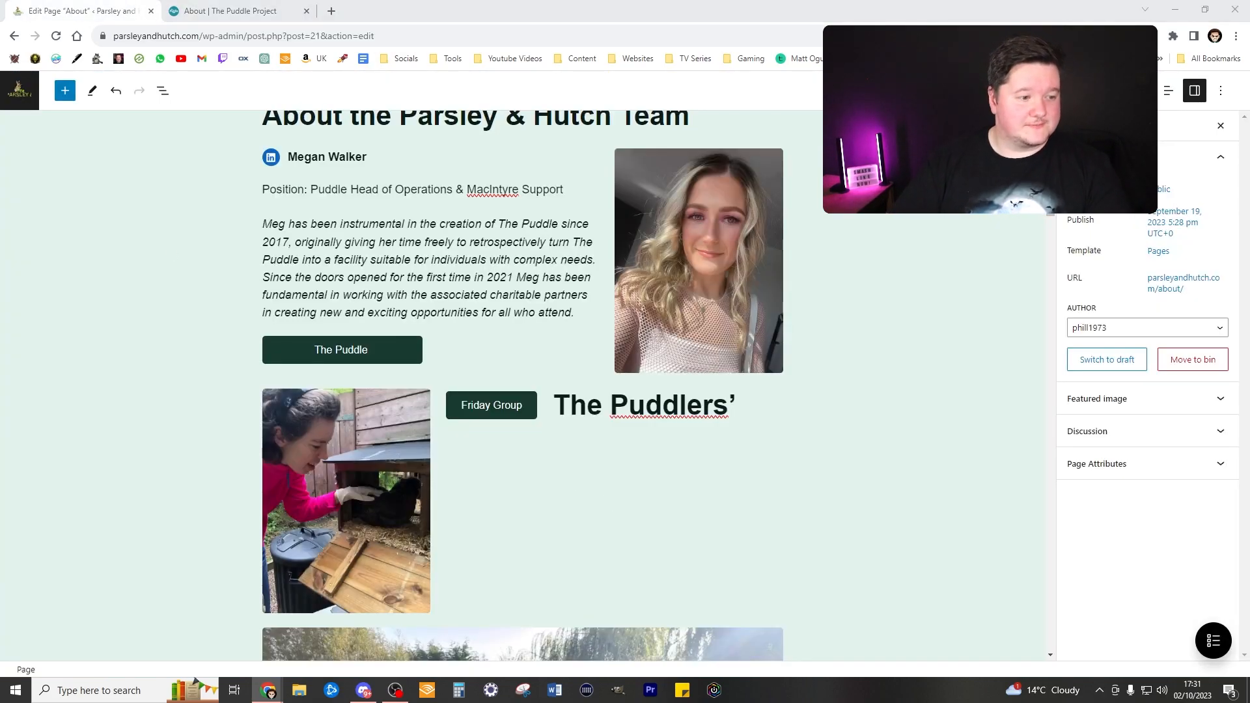
left_click(777, 450)
left_click(777, 448)
left_click(682, 445)
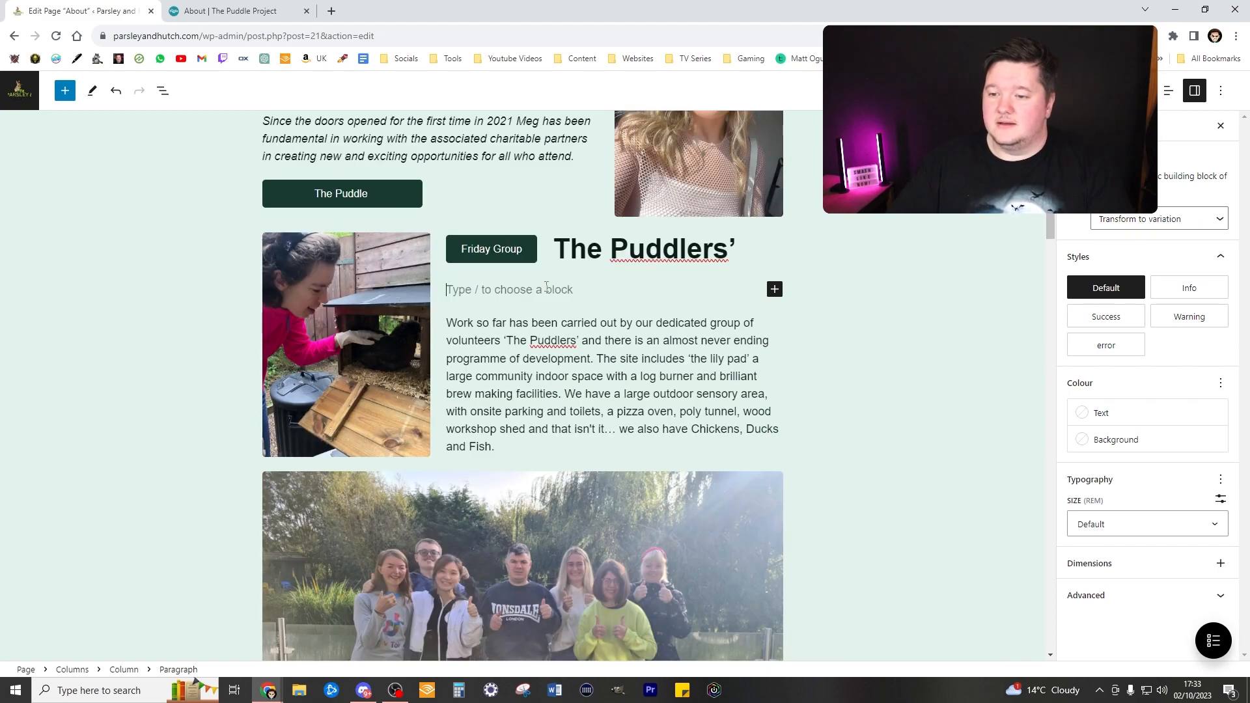
key("Delete")
left_click(772, 360)
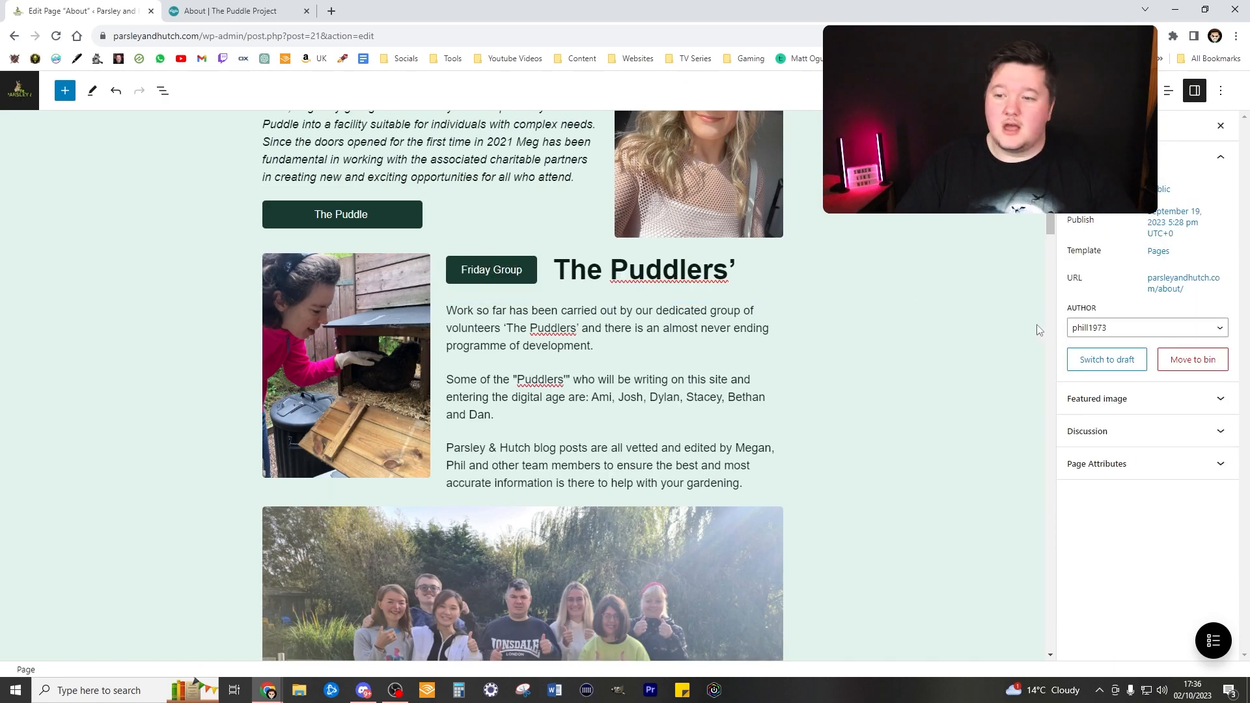
left_click(521, 270)
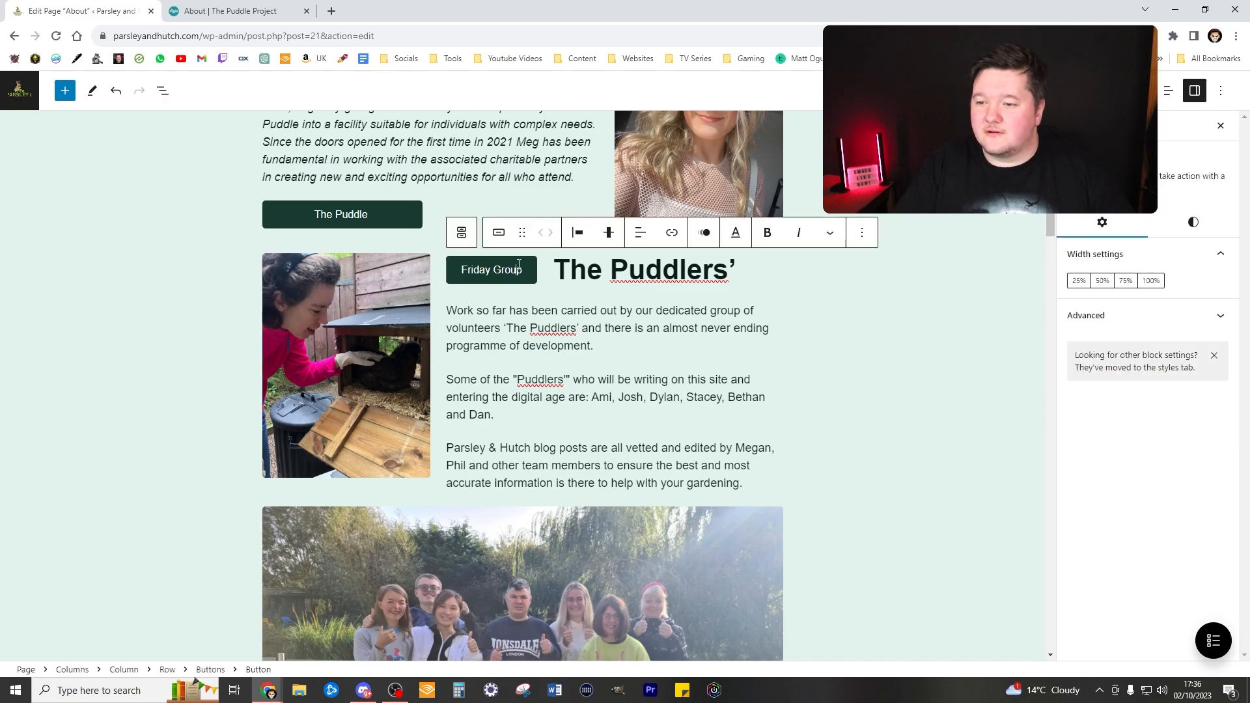
left_click(671, 233)
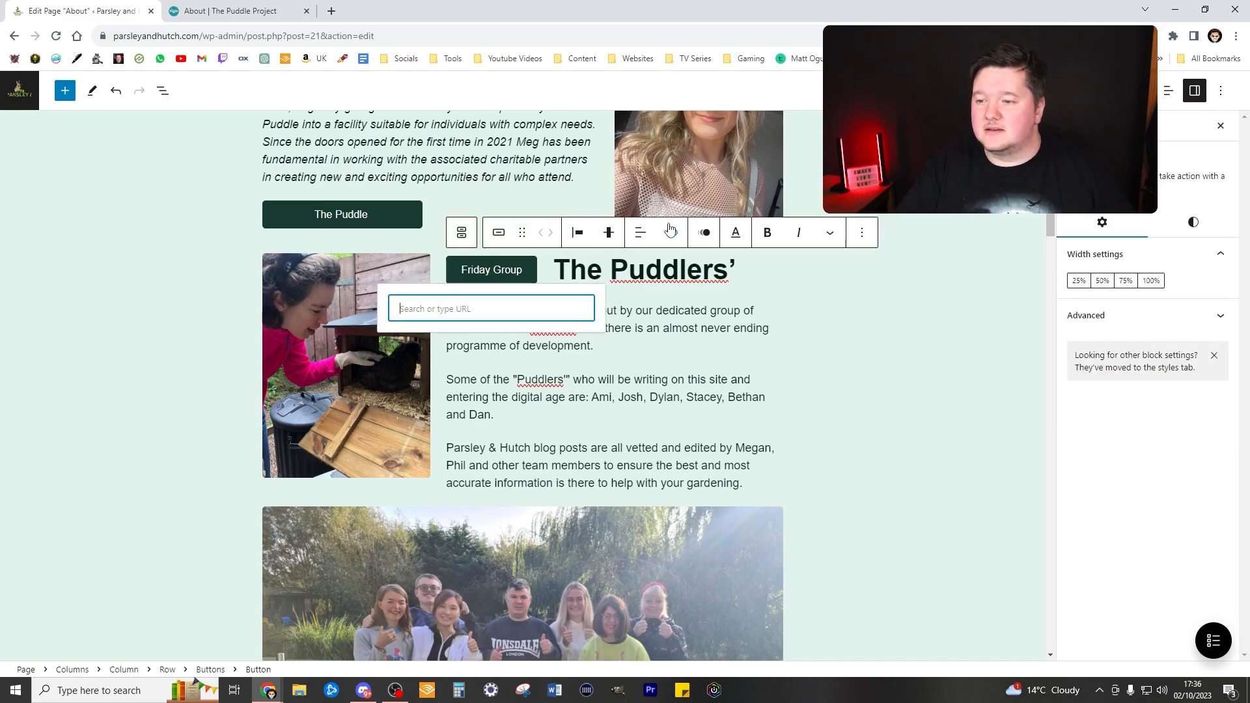
left_click(236, 10)
left_click(77, 9)
type("https://www.thepuddle.org/about")
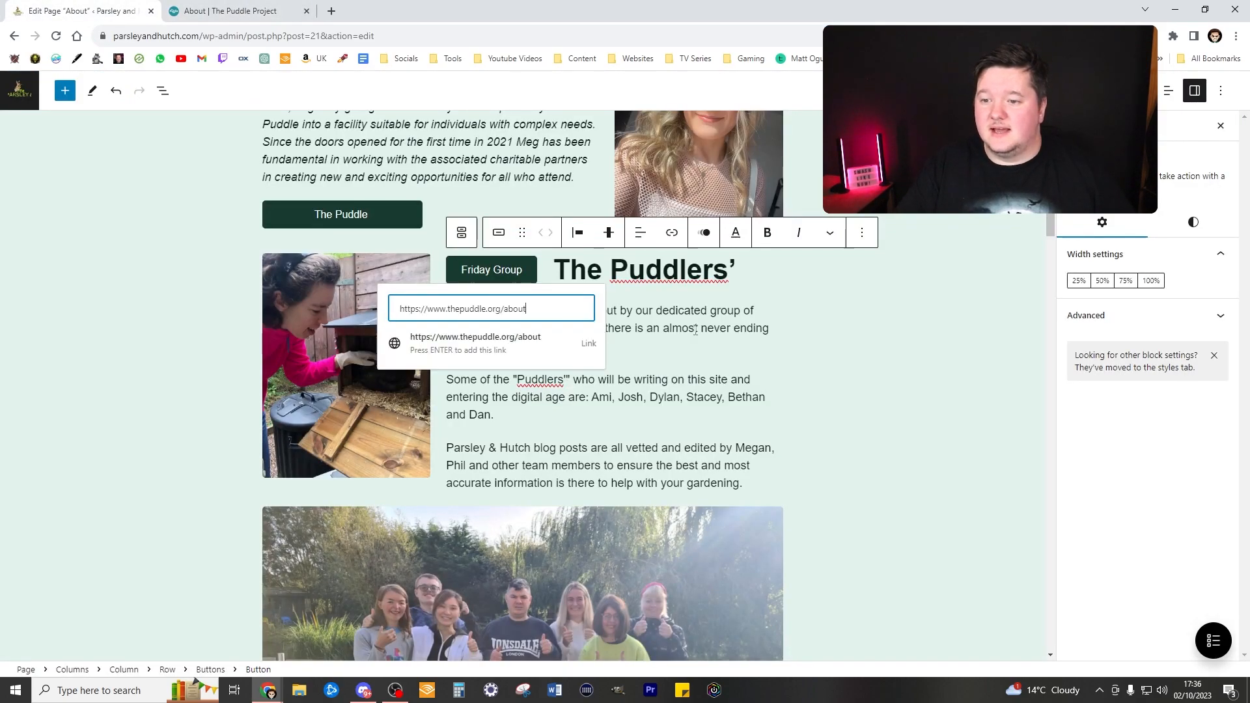
key("Return")
left_click(811, 336)
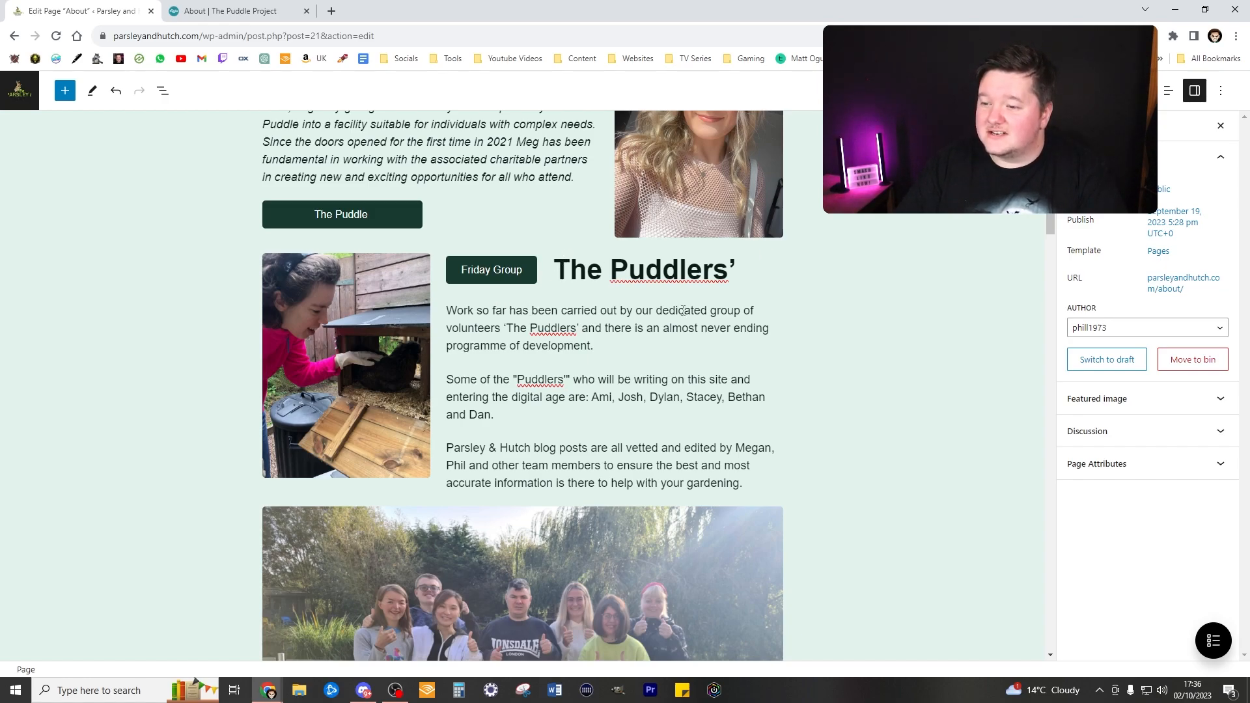
Review the About page's text from the team profile and Puddlers’ section through the mission, history, objectives and website owner sections.
left_click(648, 310)
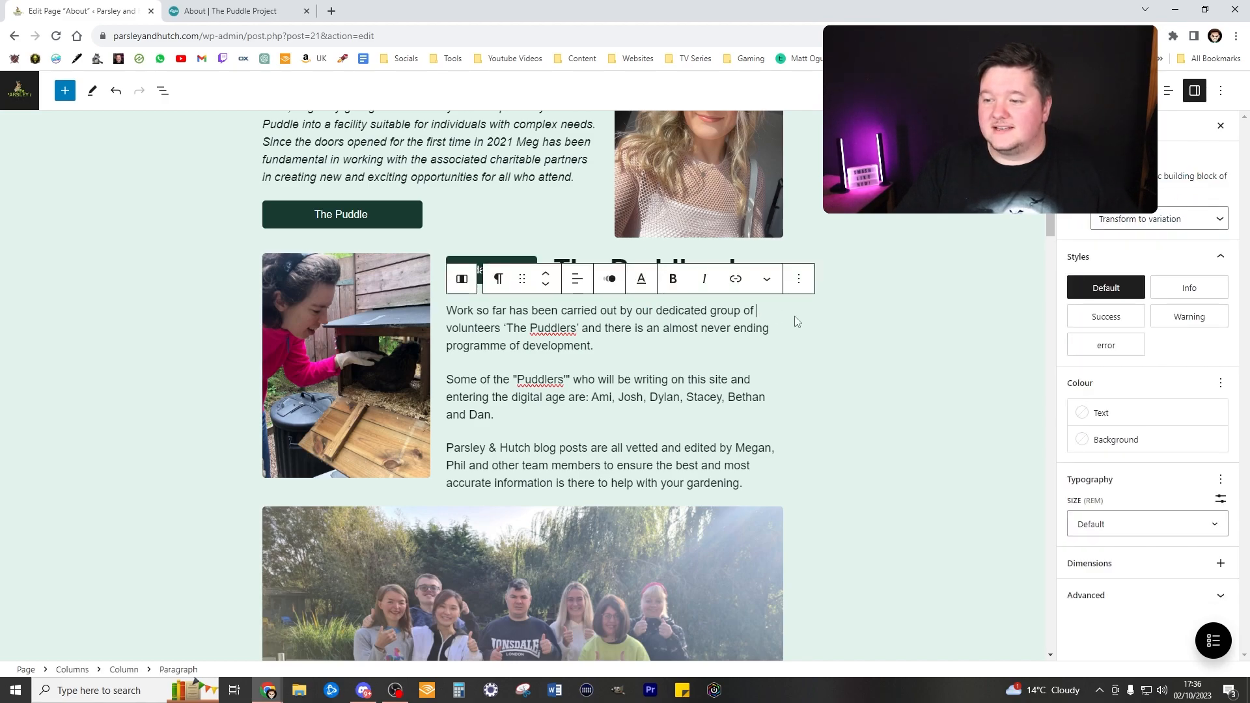
left_click(853, 309)
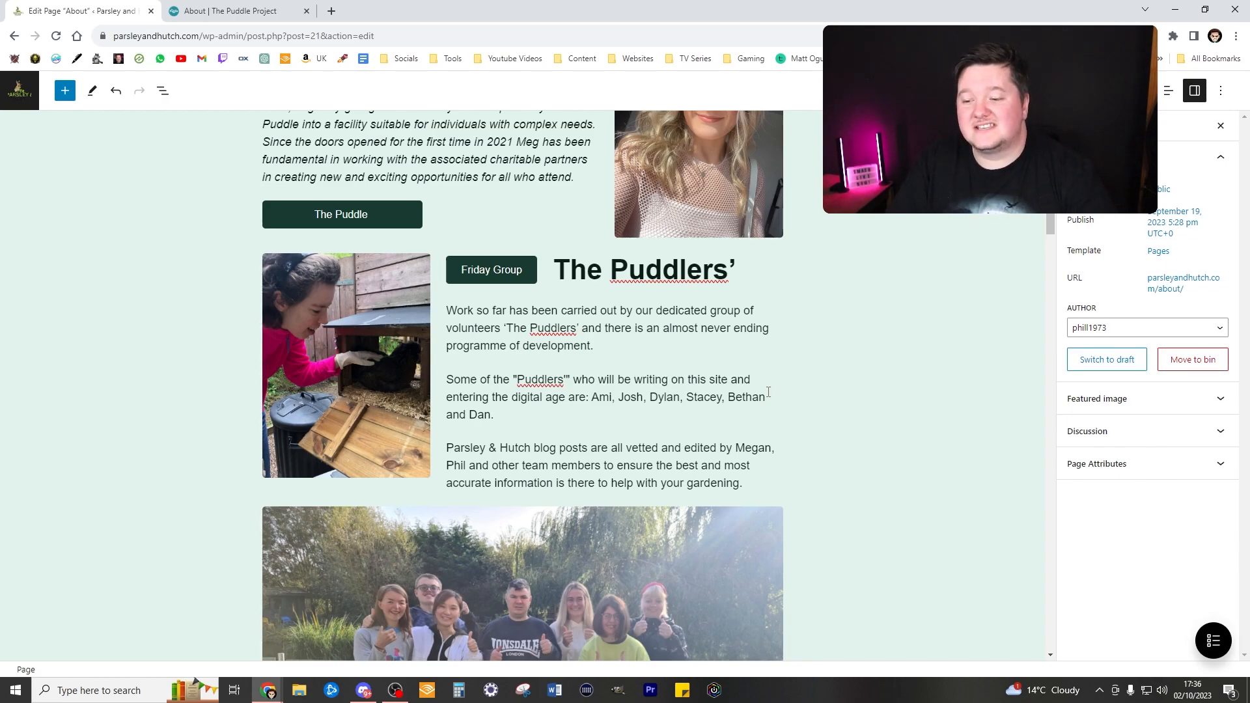
scroll(768, 392, "down", 5)
scroll(718, 222, "up", 8)
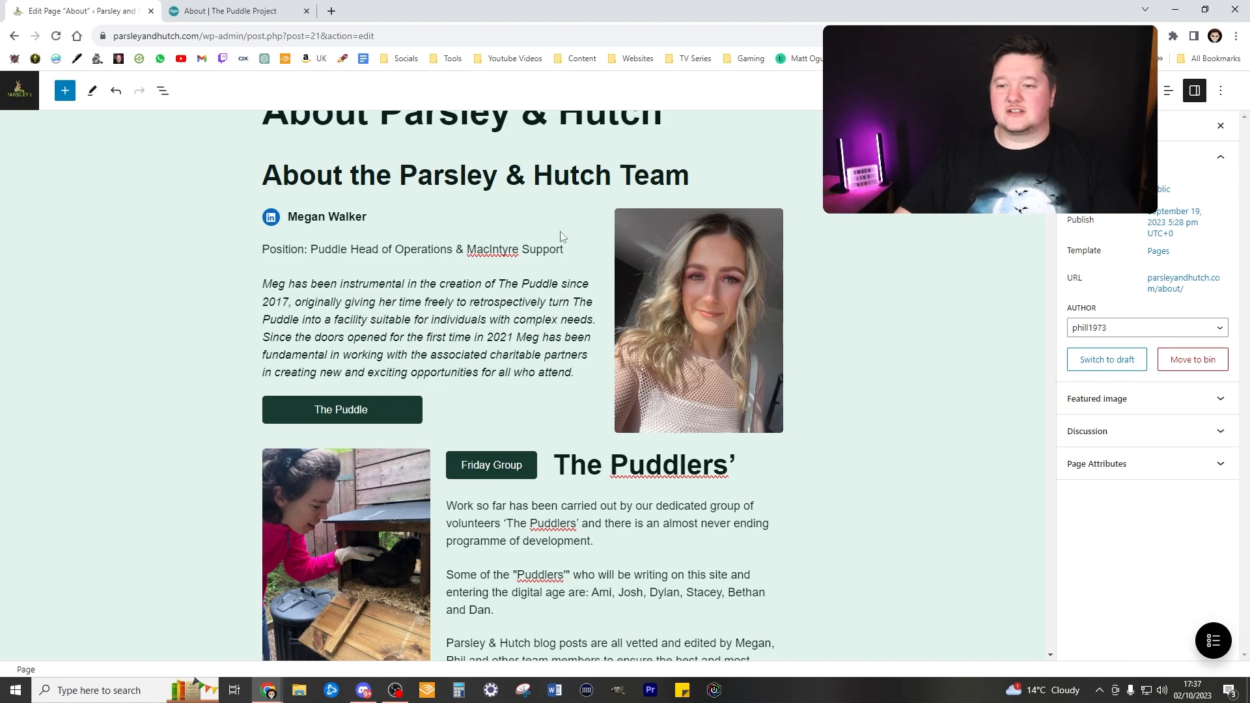
scroll(543, 249, "down", 2)
scroll(686, 408, "up", 2)
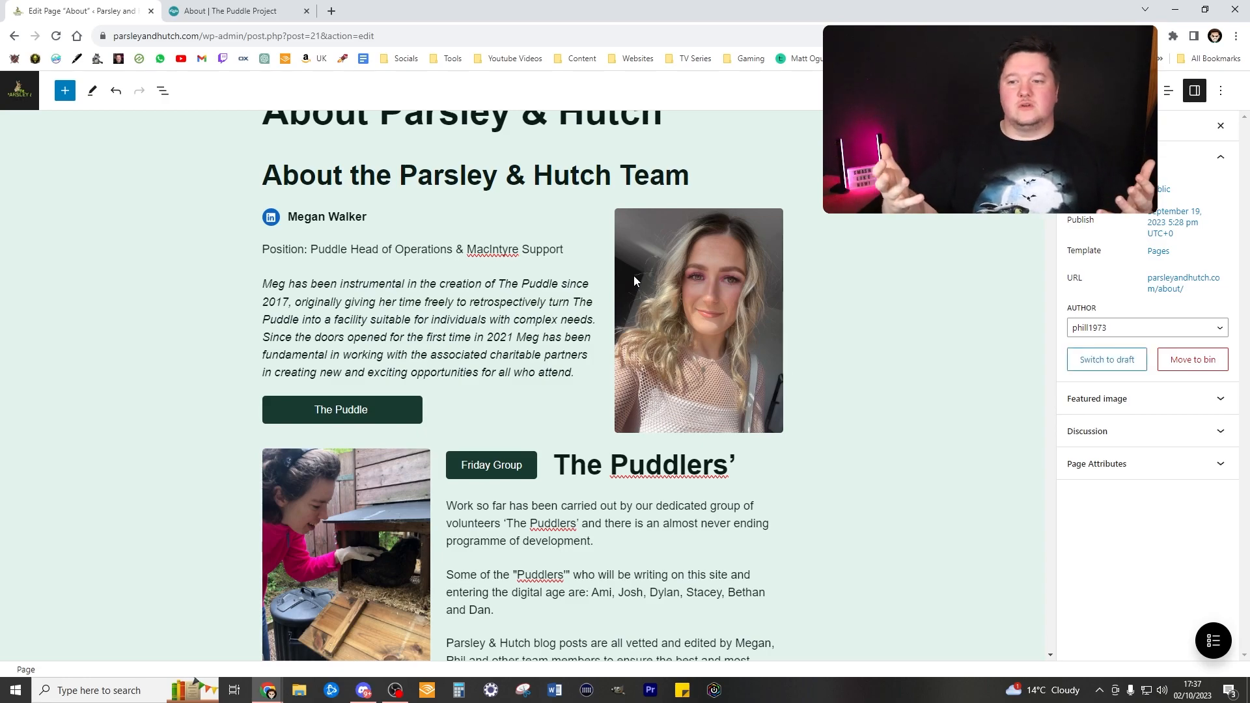
scroll(537, 174, "down", 4)
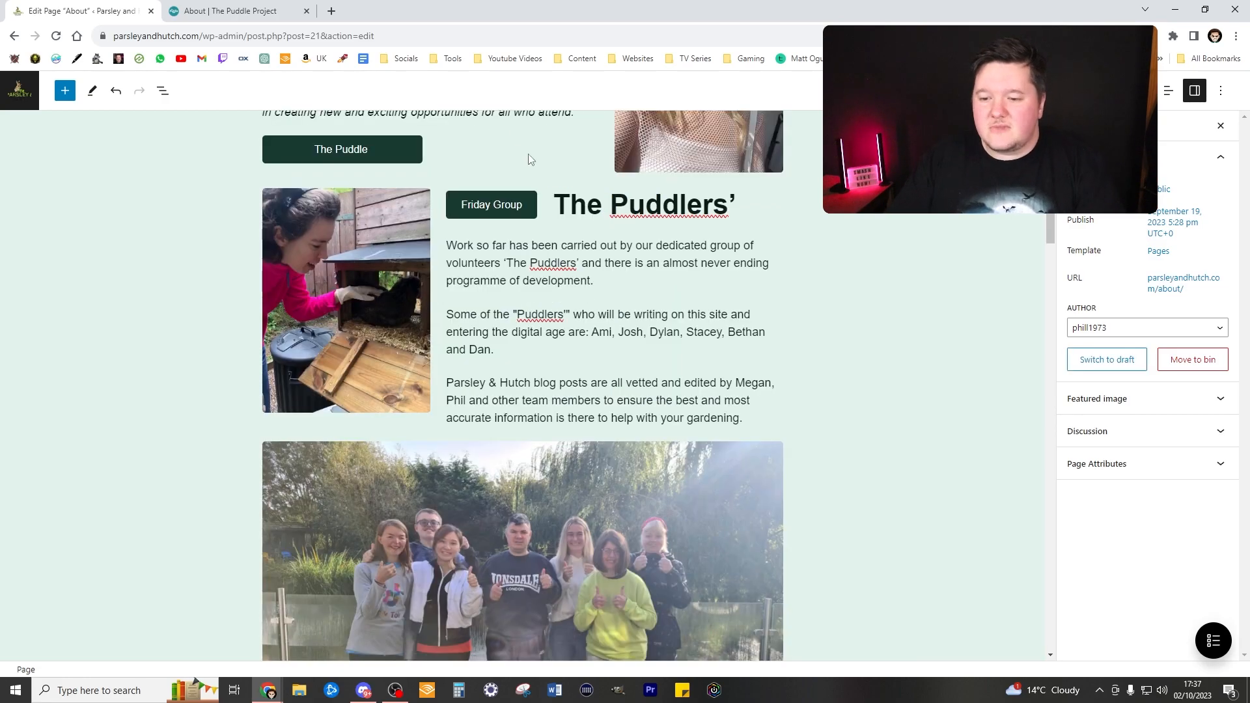
scroll(537, 174, "up", 3)
scroll(586, 197, "down", 9)
scroll(586, 197, "down", 4)
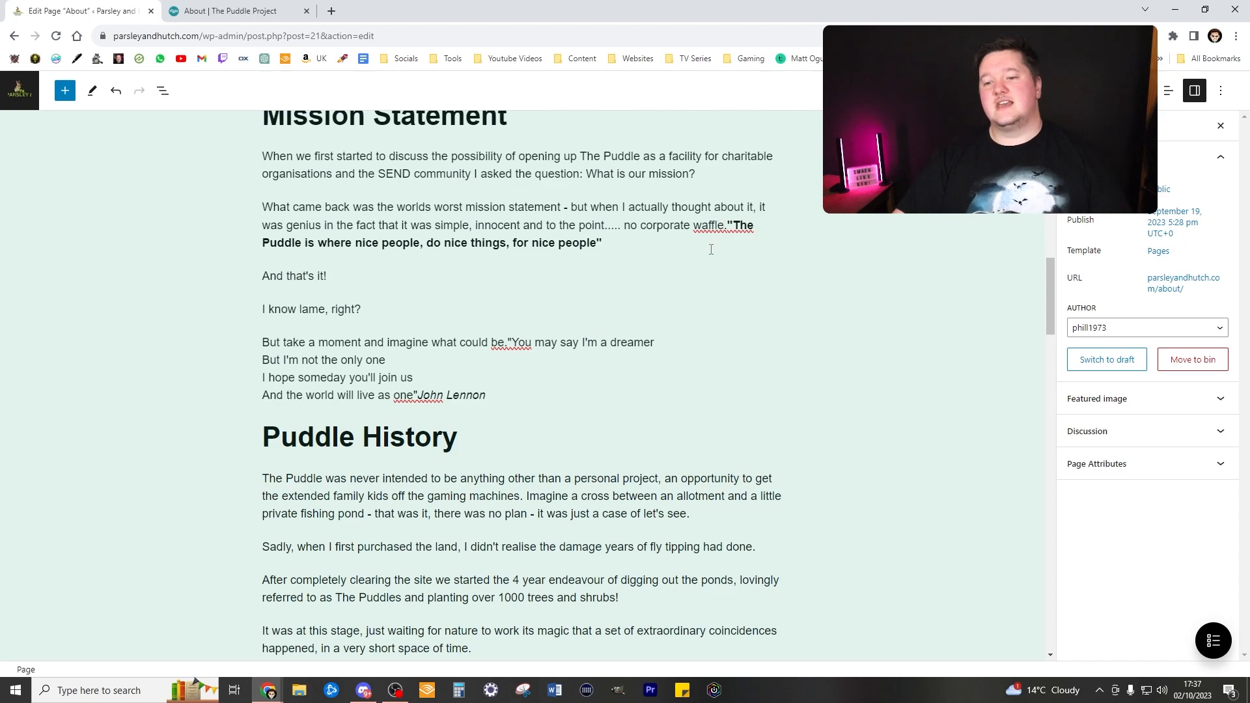
scroll(715, 244, "down", 4)
scroll(694, 241, "down", 1)
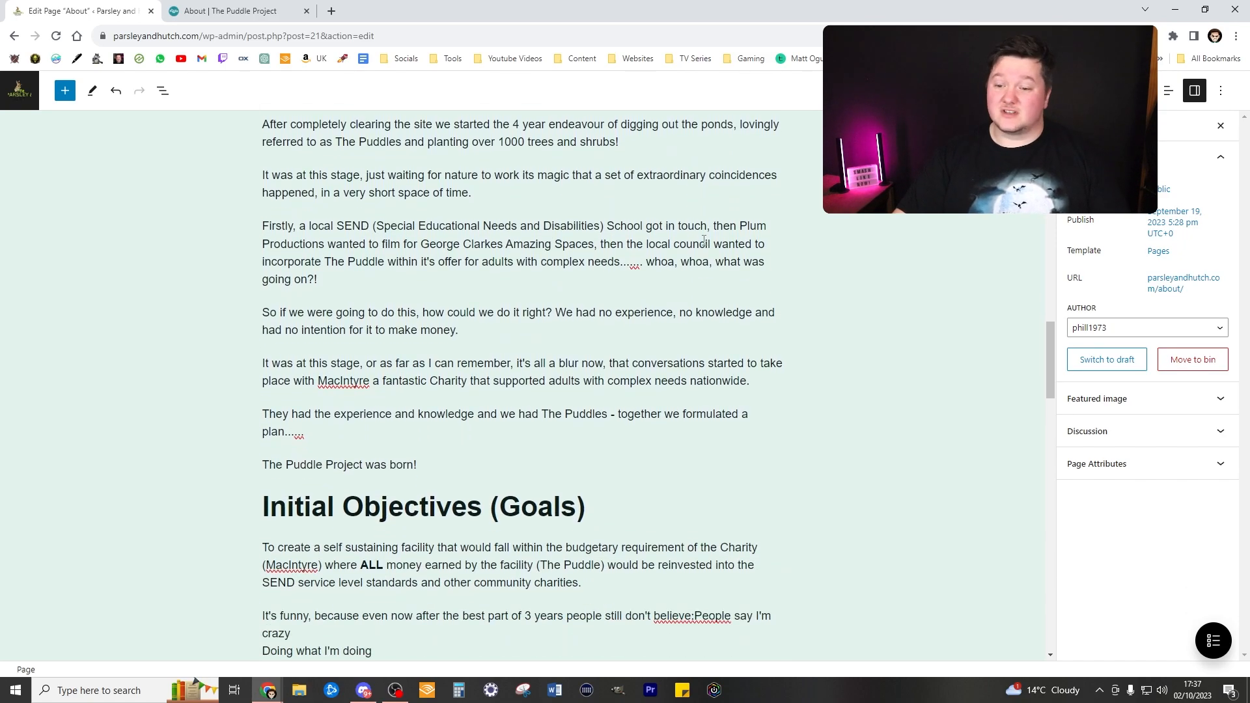
scroll(712, 245, "down", 5)
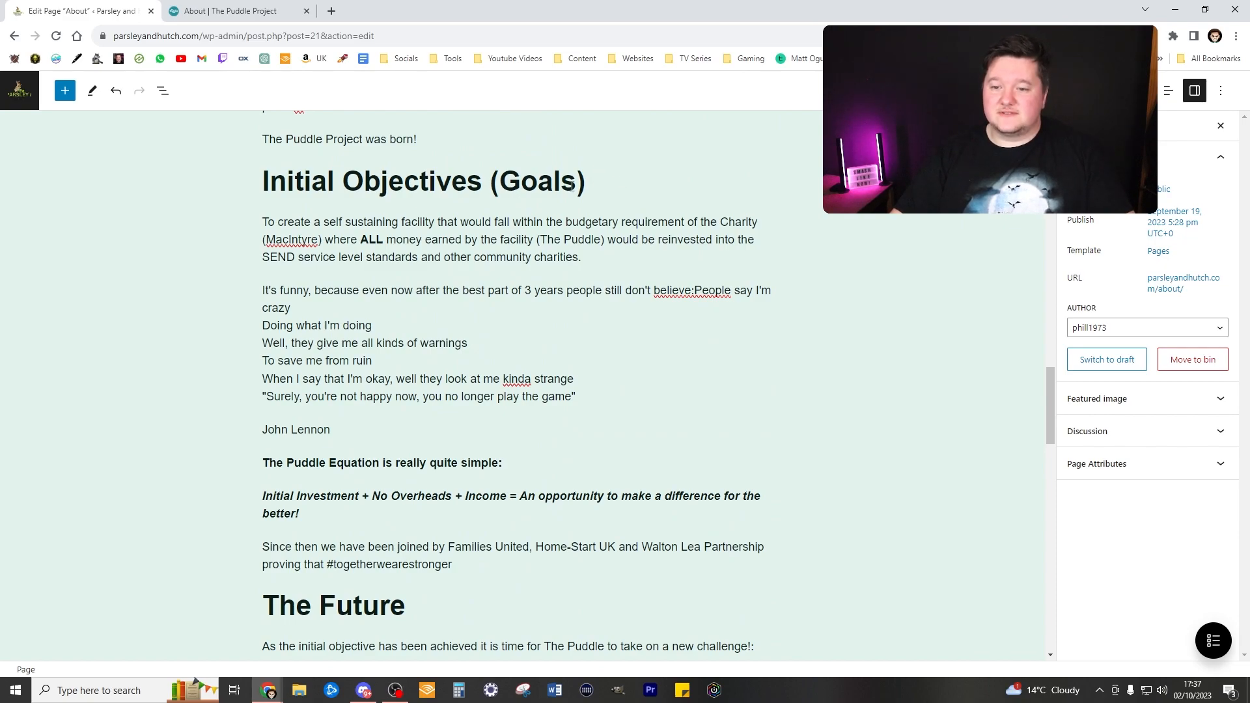
scroll(622, 188, "down", 8)
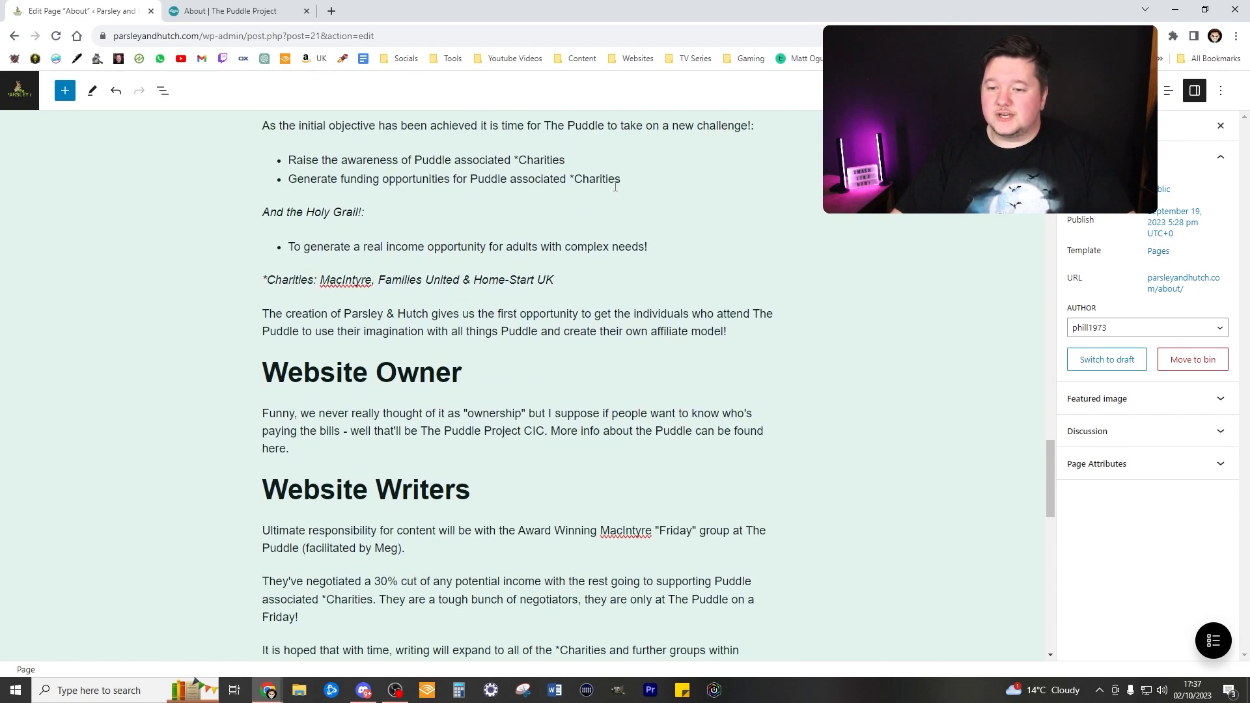
left_click(466, 448)
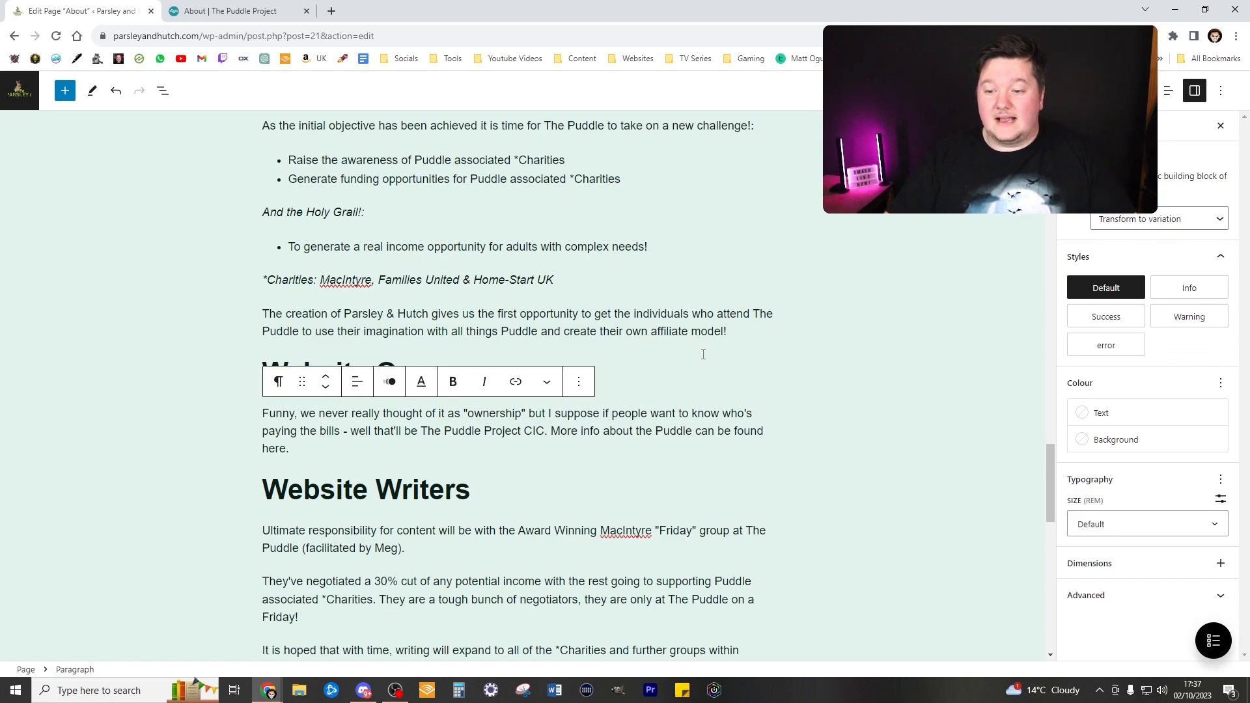
left_click(739, 336)
Find the charity names under Charity Participants, open the MacIntyre charity website, accept its cookies and look over its home page.
scroll(737, 334, "down", 8)
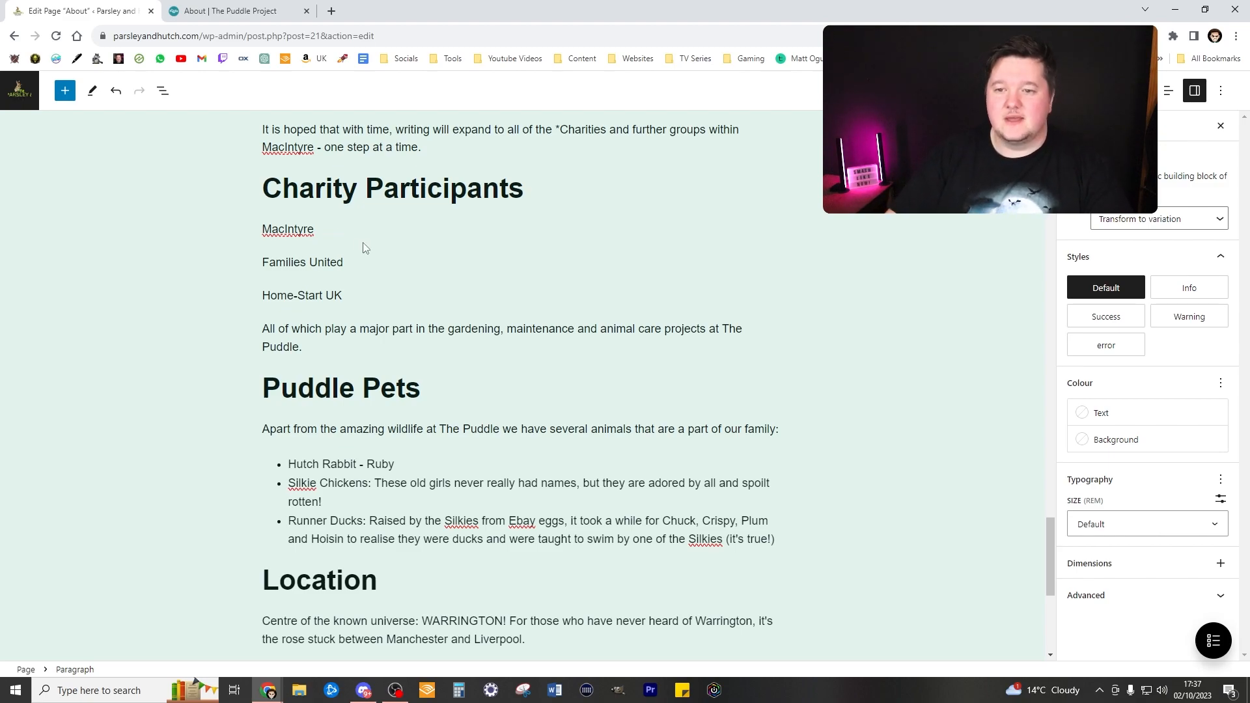
left_click_drag(362, 261, 263, 262)
left_click(568, 281)
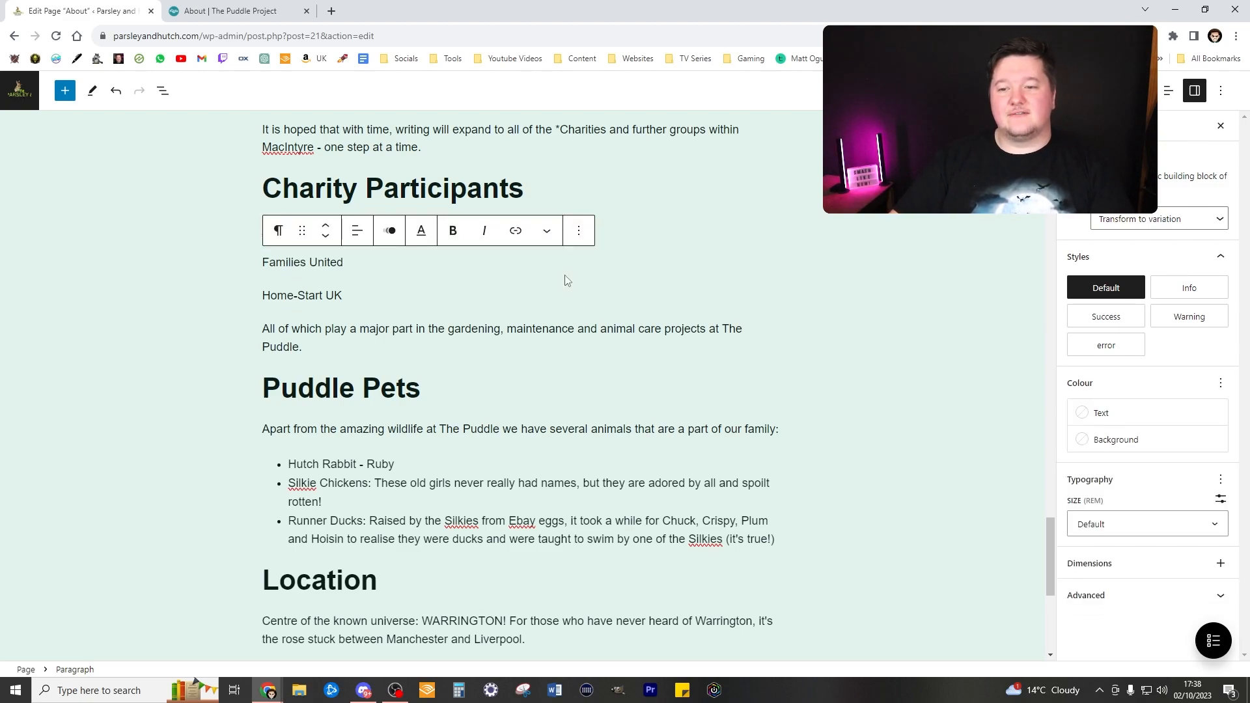
left_click(504, 154)
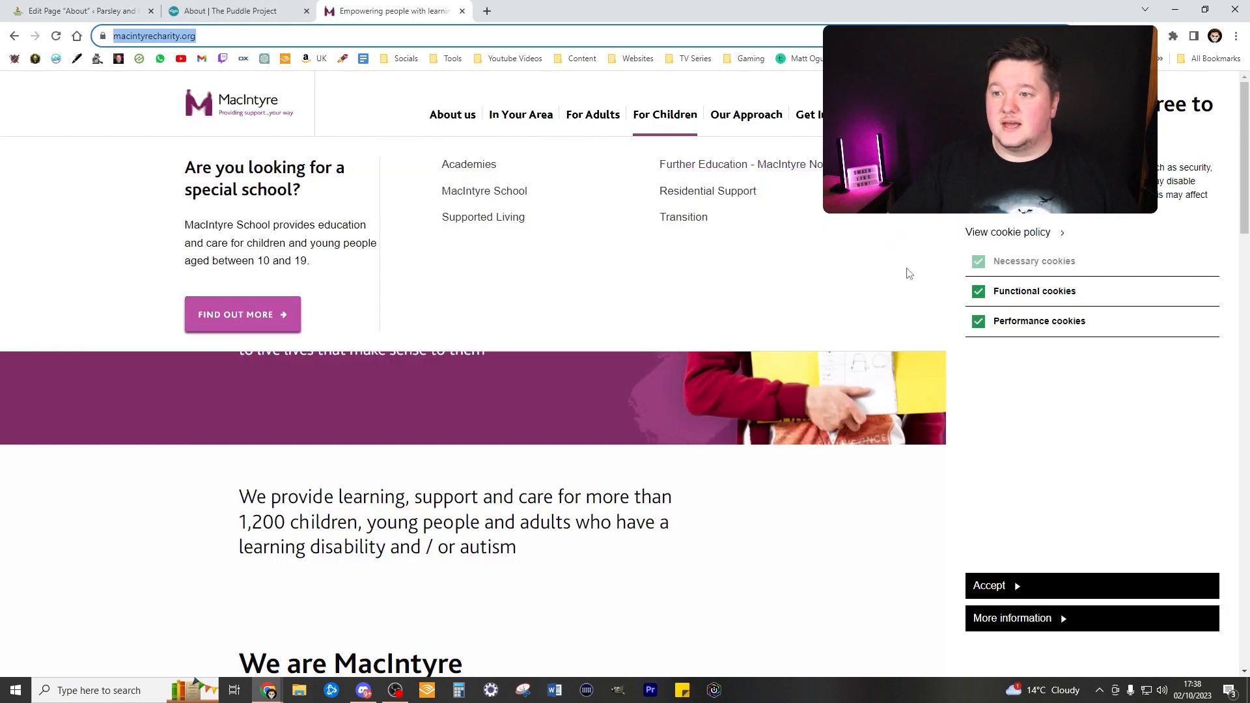
left_click(1076, 588)
scroll(539, 245, "down", 9)
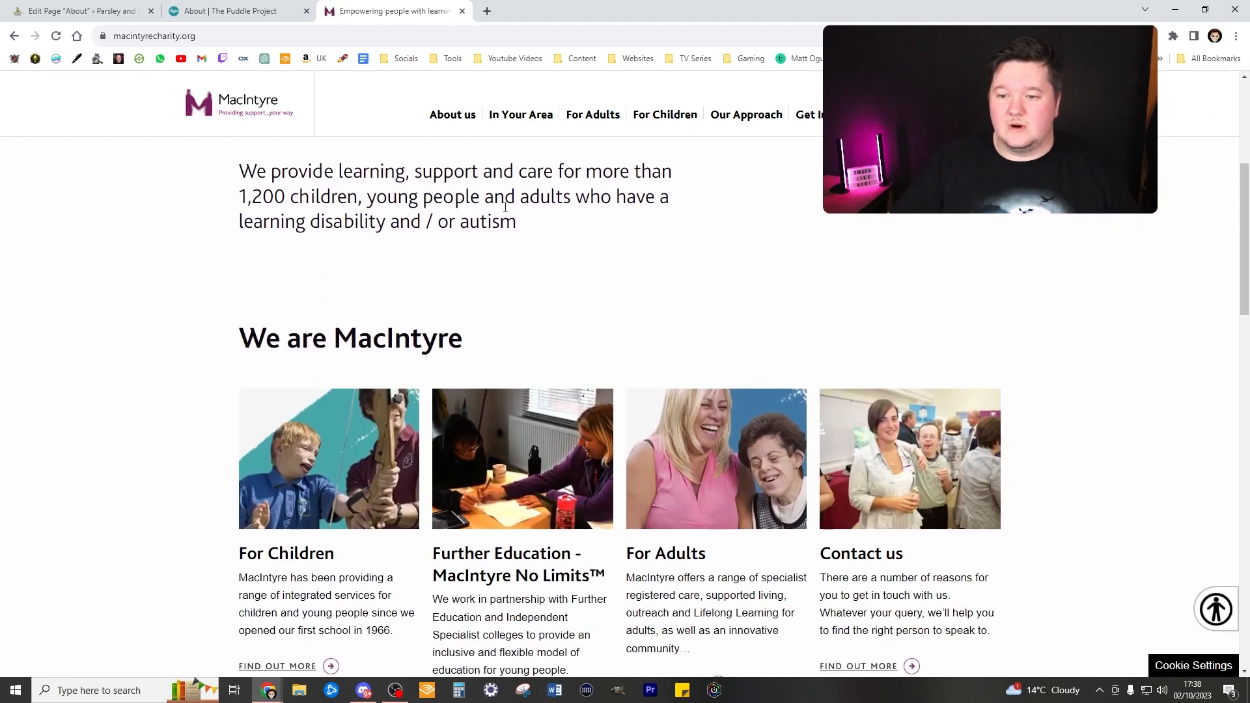
scroll(539, 245, "down", 5)
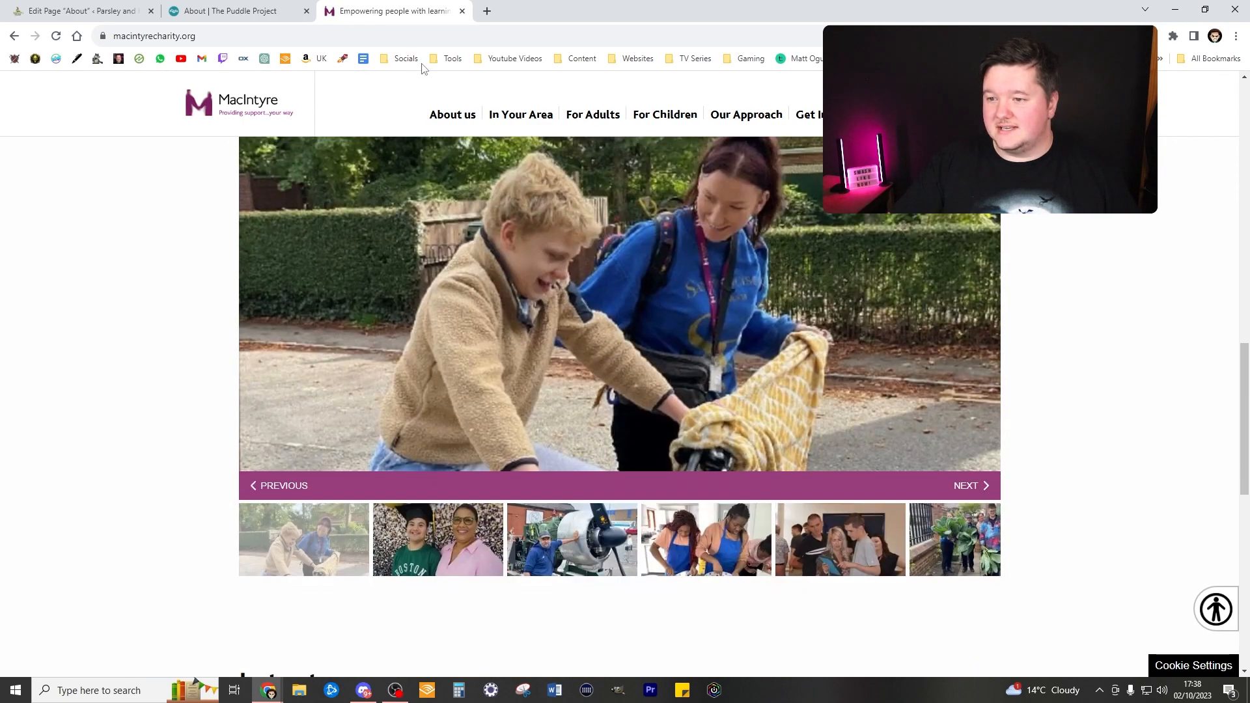
Copy the MacIntyre website address and link the MacIntyre name under Charity Participants to macintyrecharity.org.
left_click(375, 36)
key("ctrl+c")
left_click(72, 8)
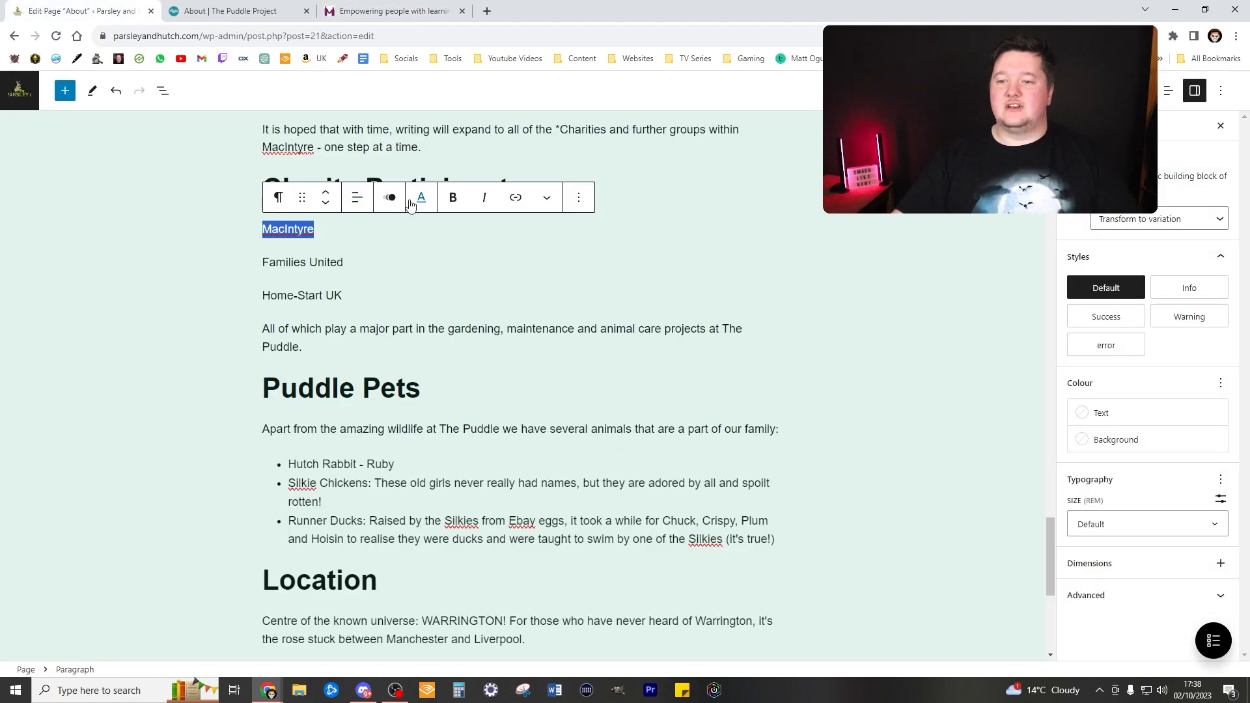
left_click(502, 206)
key("ctrl+v")
key("Return")
Make the charity names MacIntyre, Families United and Home-Start UK bold under Charity Participants.
left_click_drag(322, 230, 257, 230)
key("ctrl+c")
left_click(443, 260)
left_click(653, 182)
left_click(554, 233)
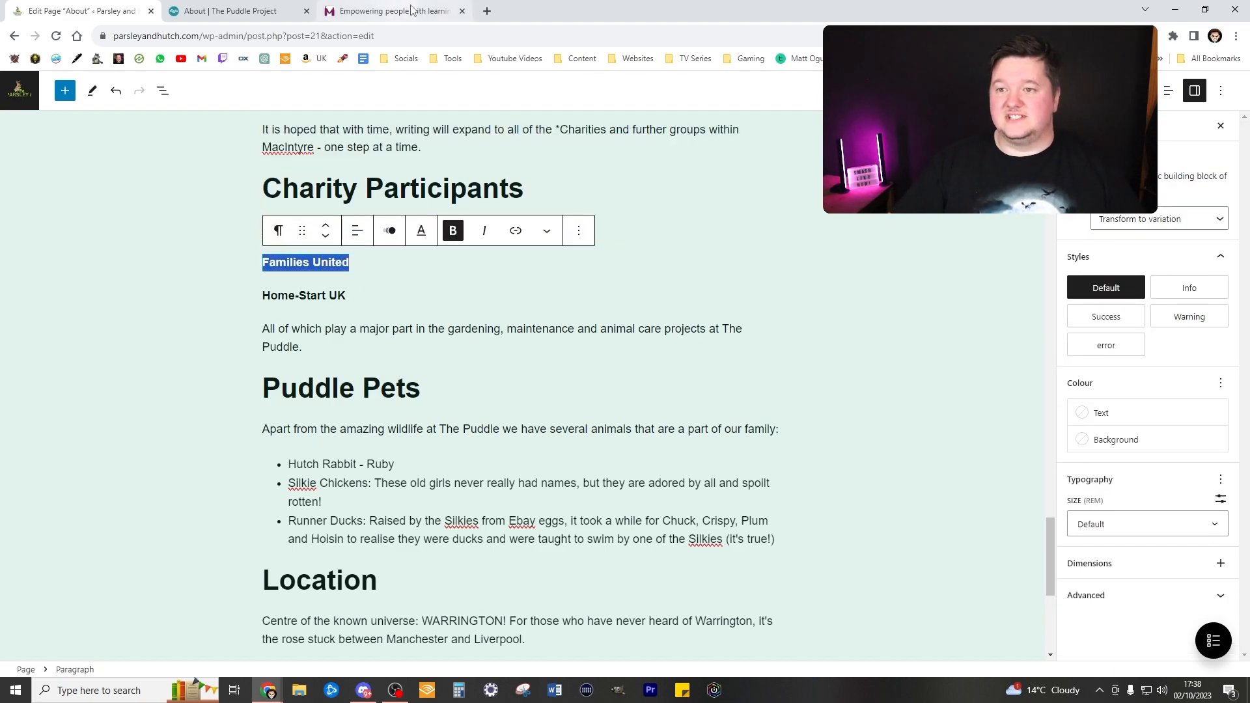
Search the web for Families United, open its website and link the Families United name to familiesunited.org.uk.
left_click(412, 9)
left_click(396, 35)
key("ctrl+a")
type("Families United")
key("Return")
left_click(365, 360)
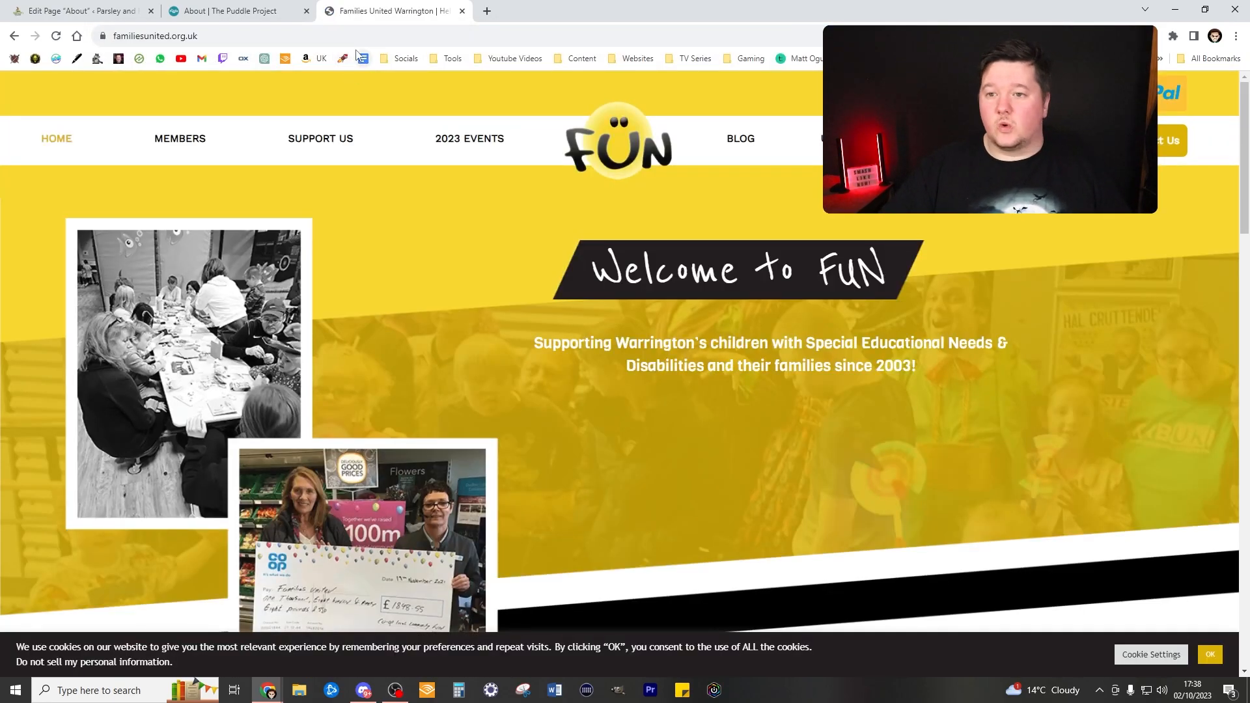
left_click(347, 37)
left_click(124, 10)
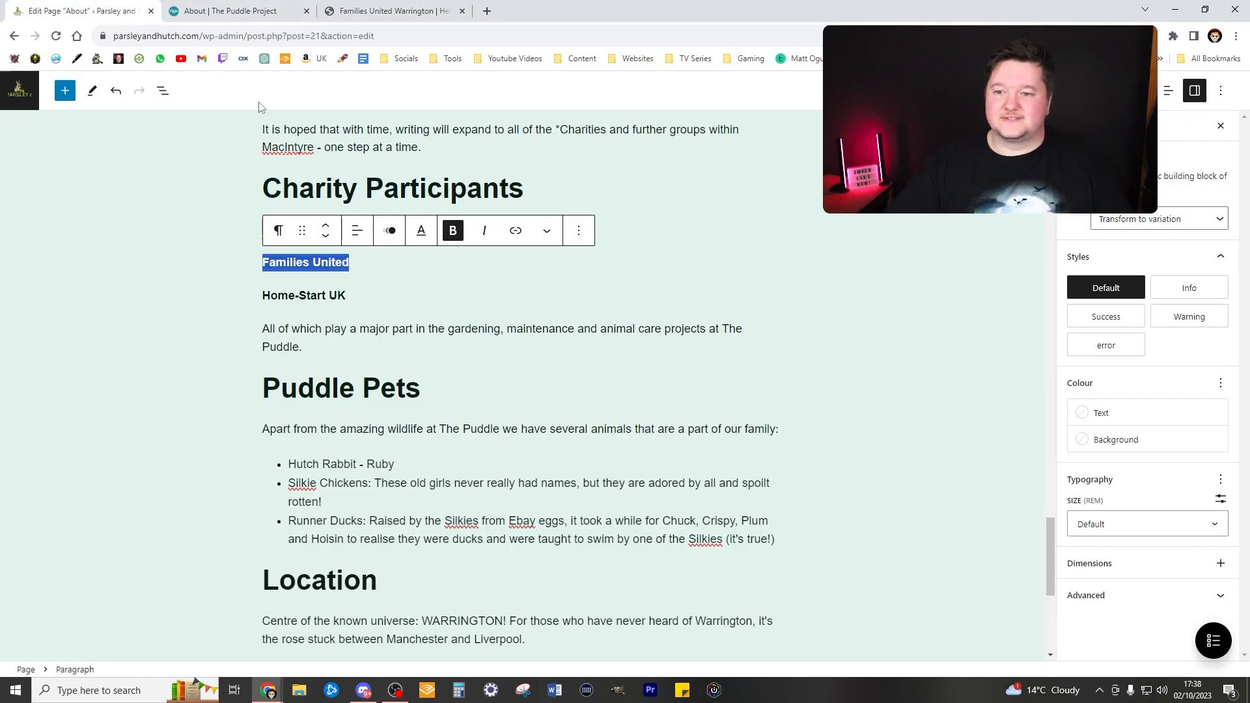
key("ctrl+v")
Search the web for Home-Start UK using the name copied from the page and open the charity's website.
double_click(320, 298)
triple_click(320, 297)
key("ctrl+c")
left_click(413, 10)
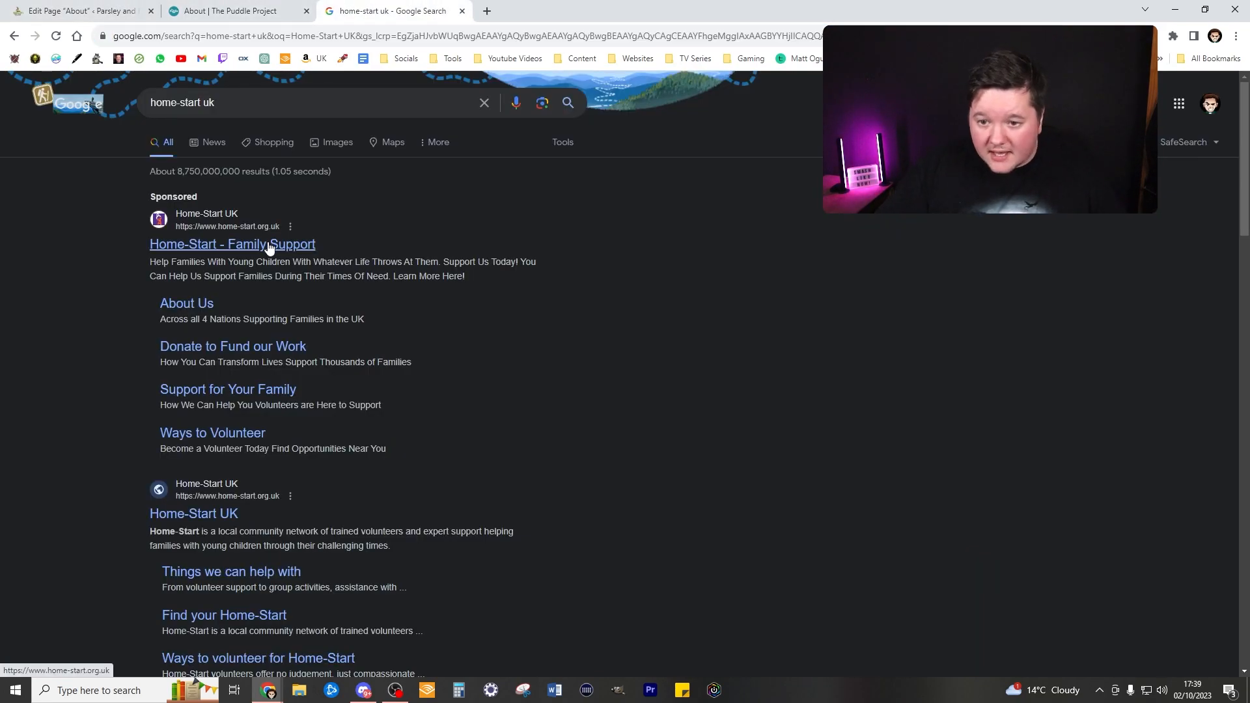
left_click(269, 246)
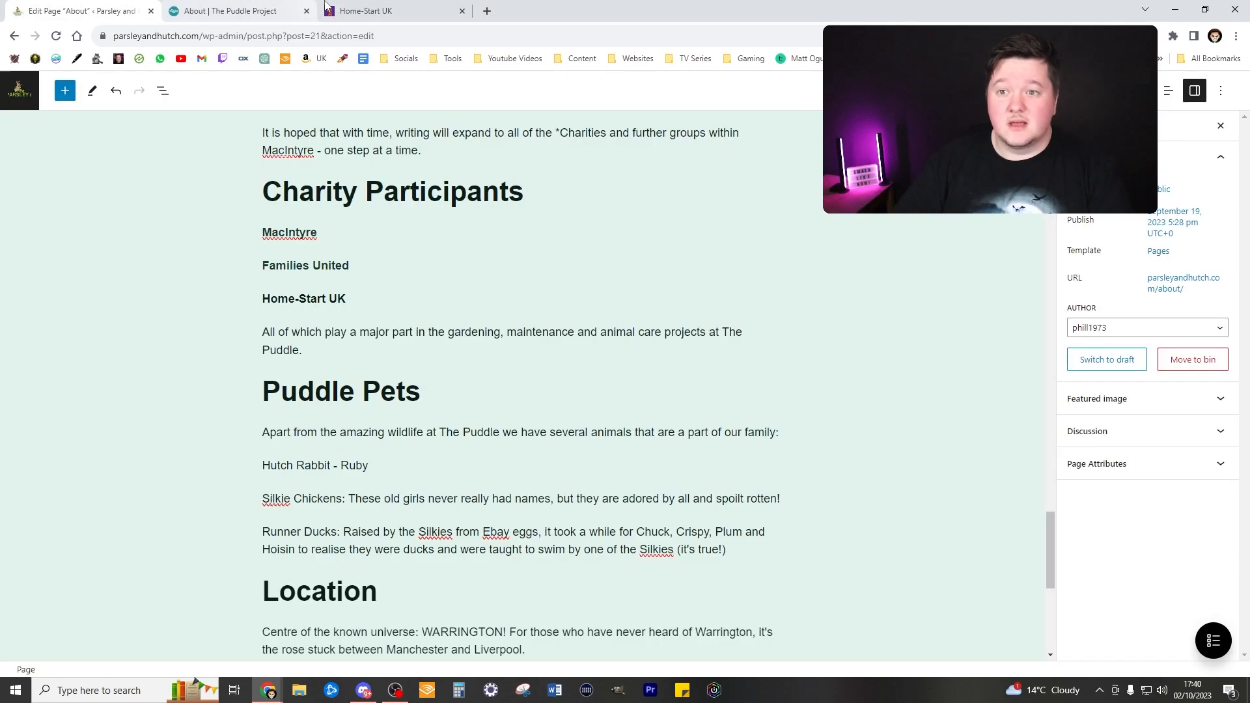
Check the Home-Start UK website, the link on Families United, and the page's remaining sections down to Contact Us.
left_click(321, 7)
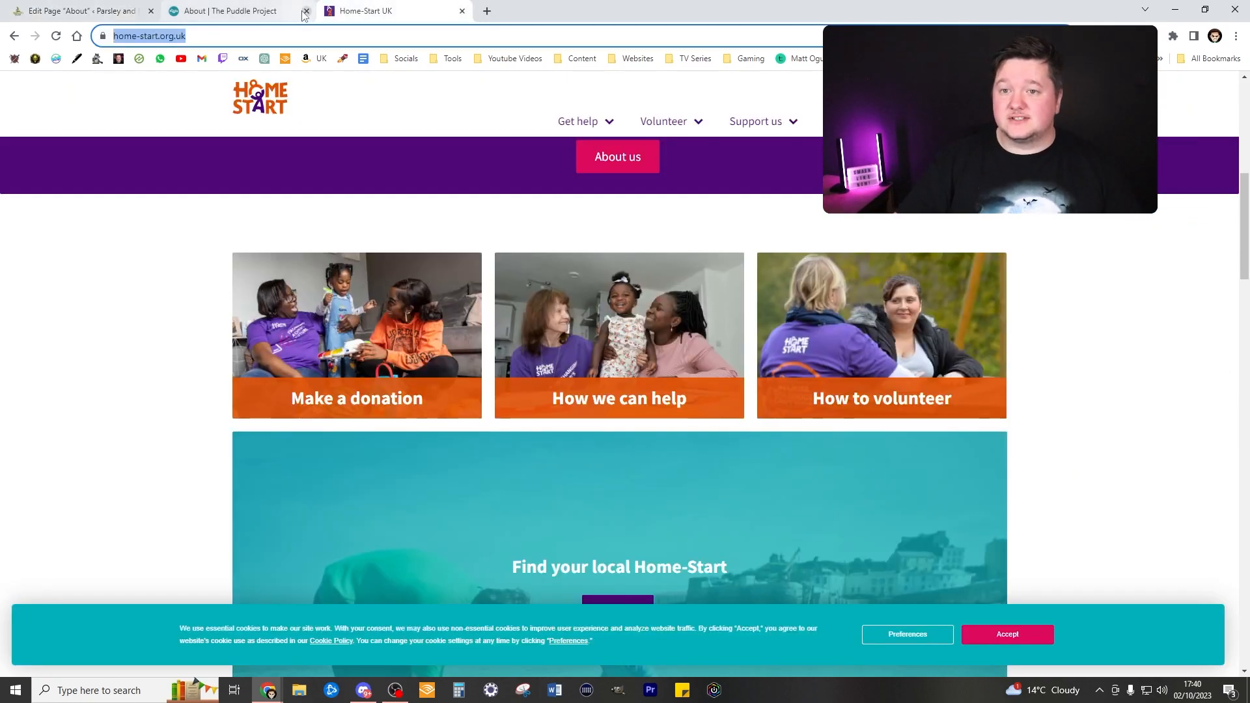
left_click(103, 7)
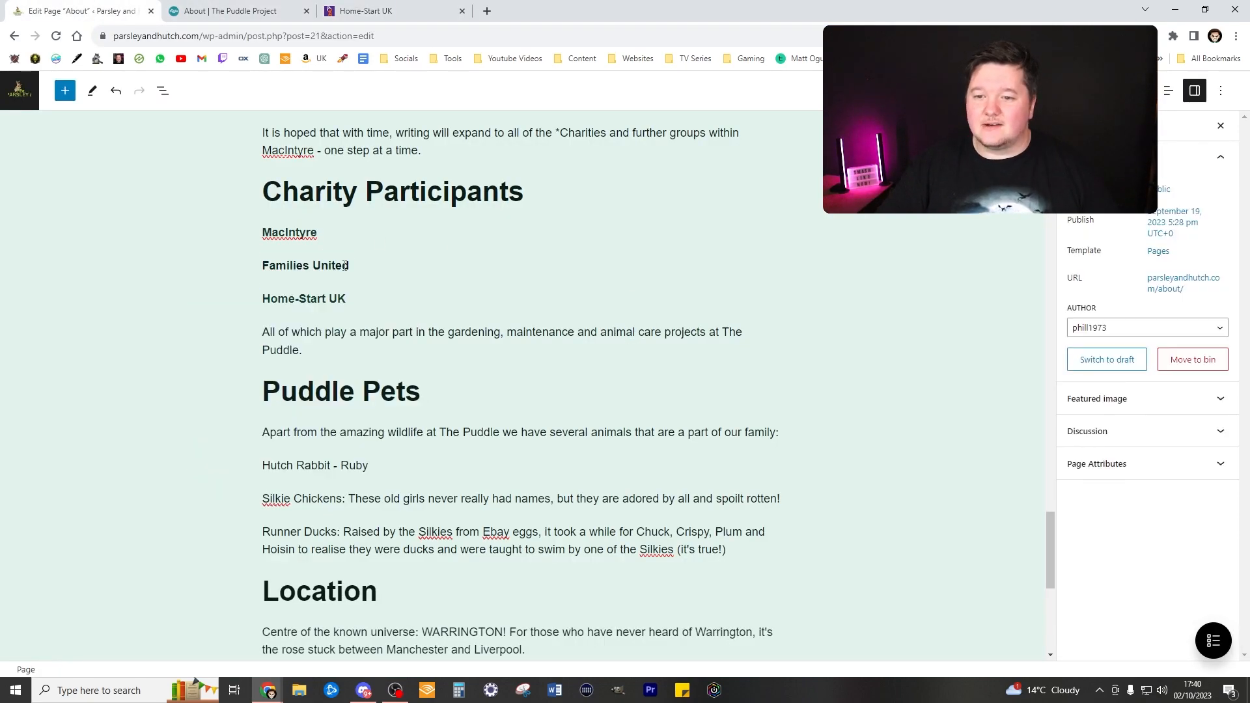
left_click(345, 266)
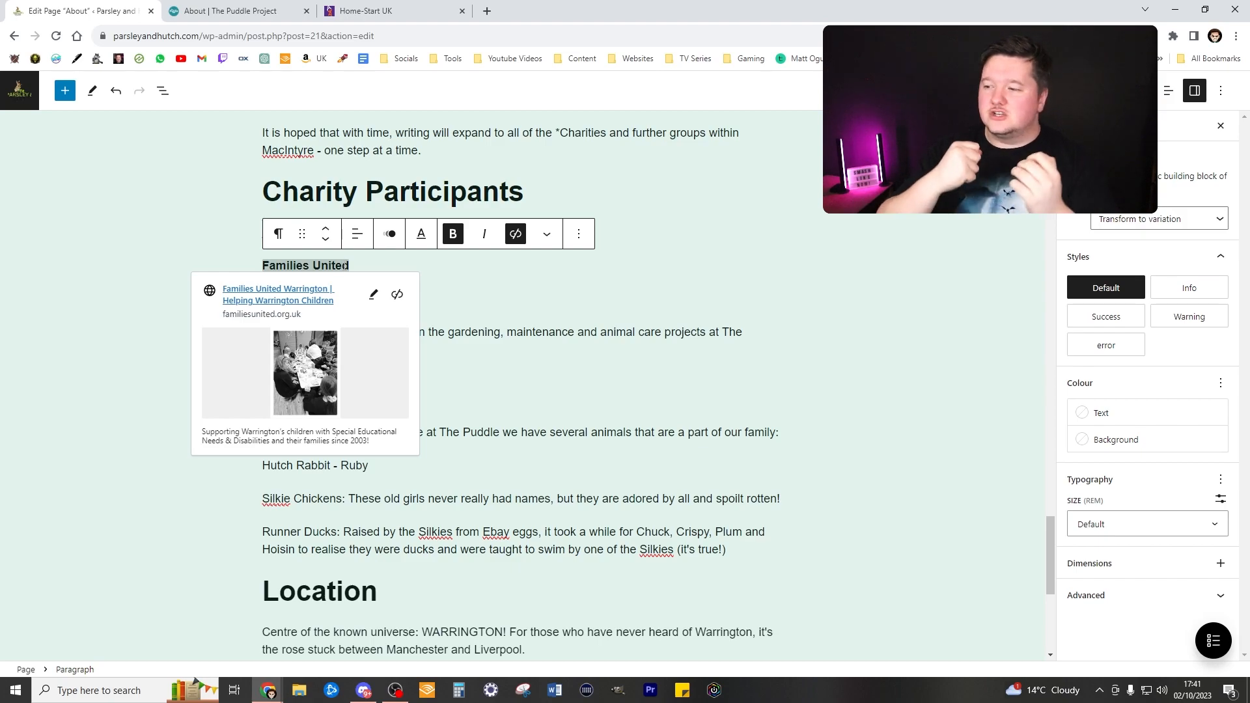
left_click(678, 259)
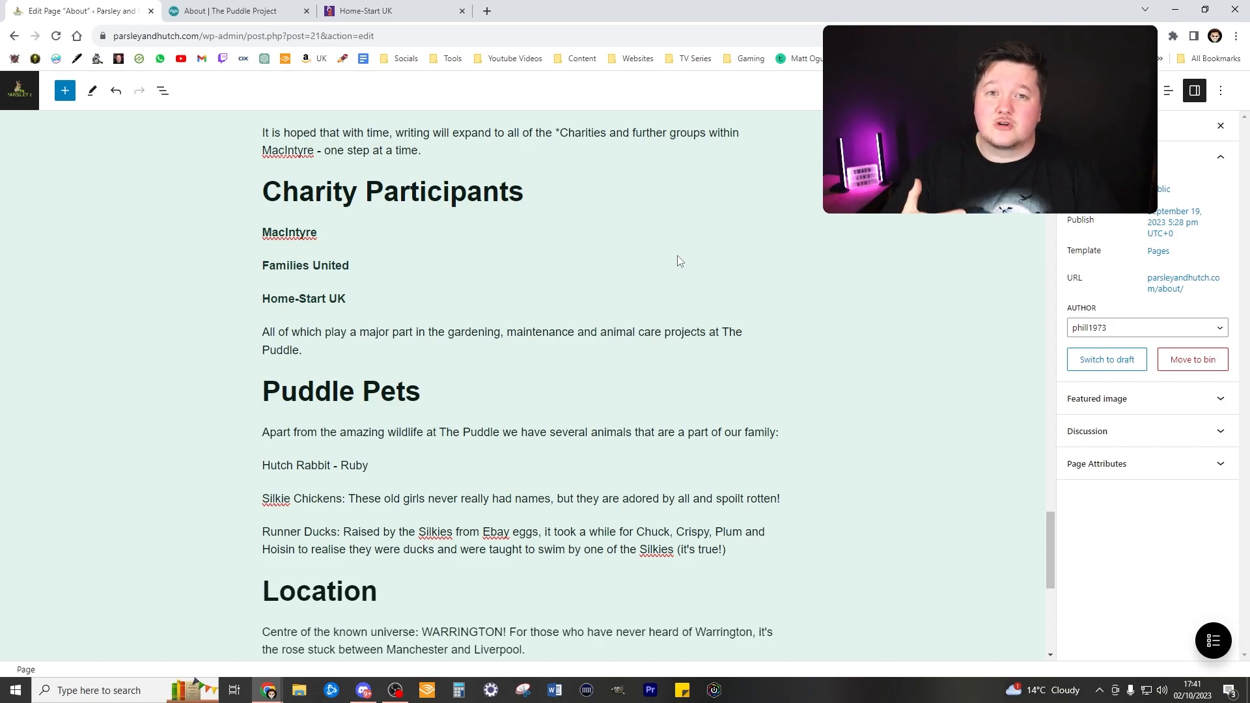
scroll(566, 261, "down", 2)
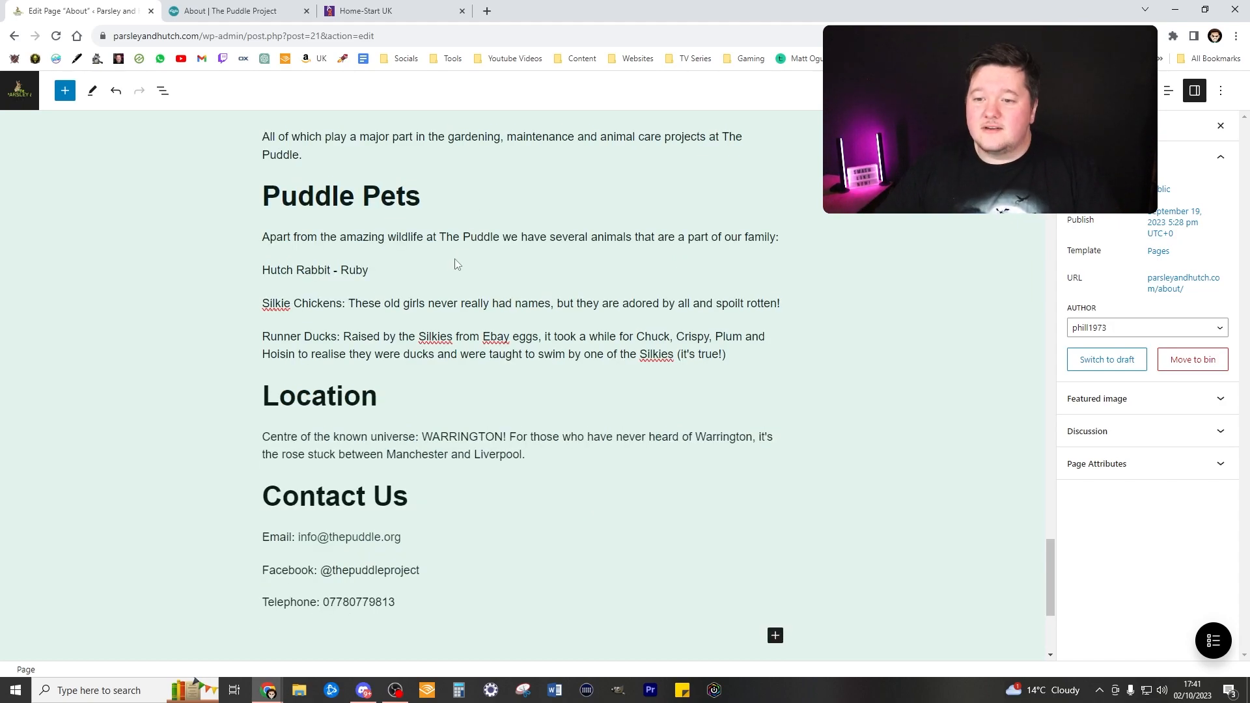
Add an empty paragraph below each of the Hutch Rabbit, Silkie Chickens and Runner Ducks entries under Puddle Pets.
left_click(594, 304)
left_click(786, 280)
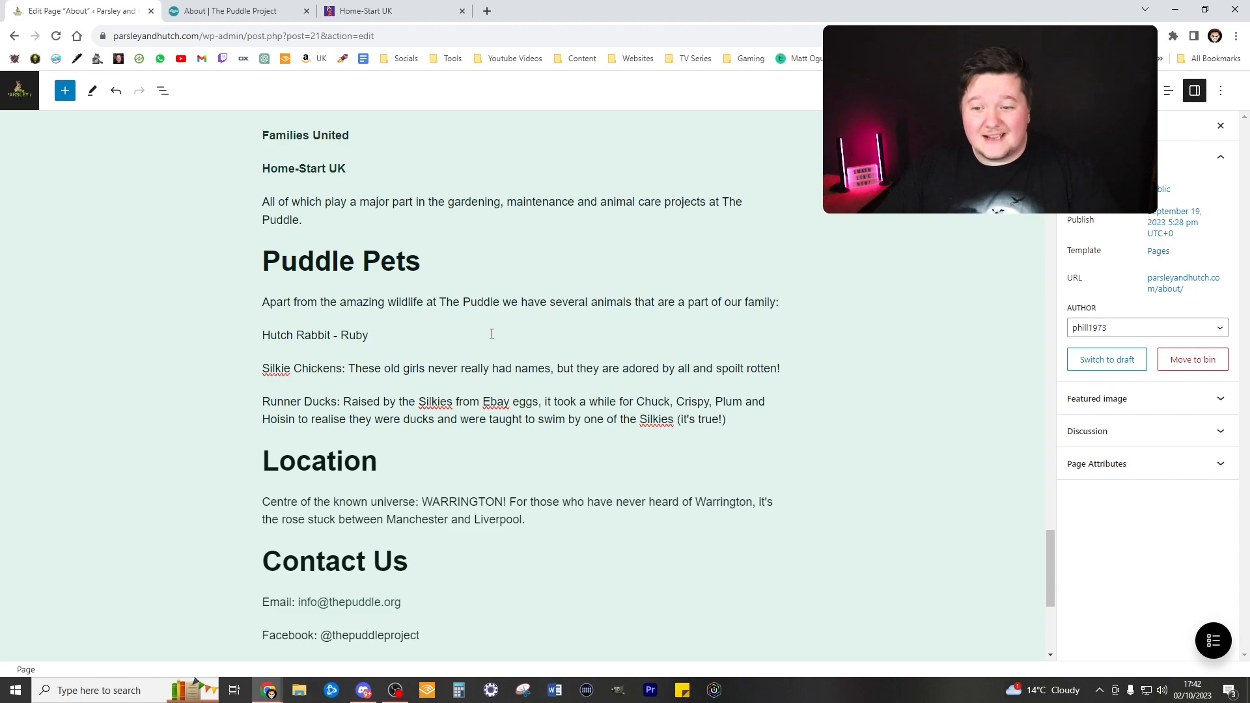
mouse_move(580, 318)
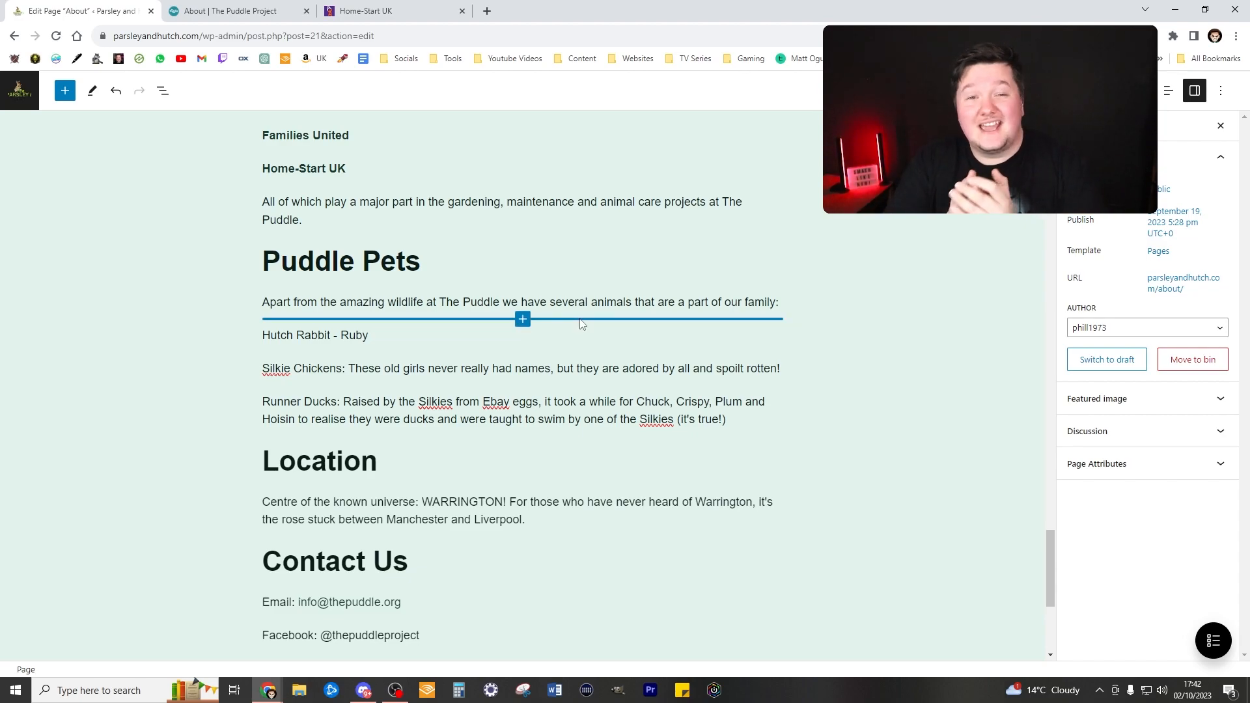
left_click(408, 338)
key("Return")
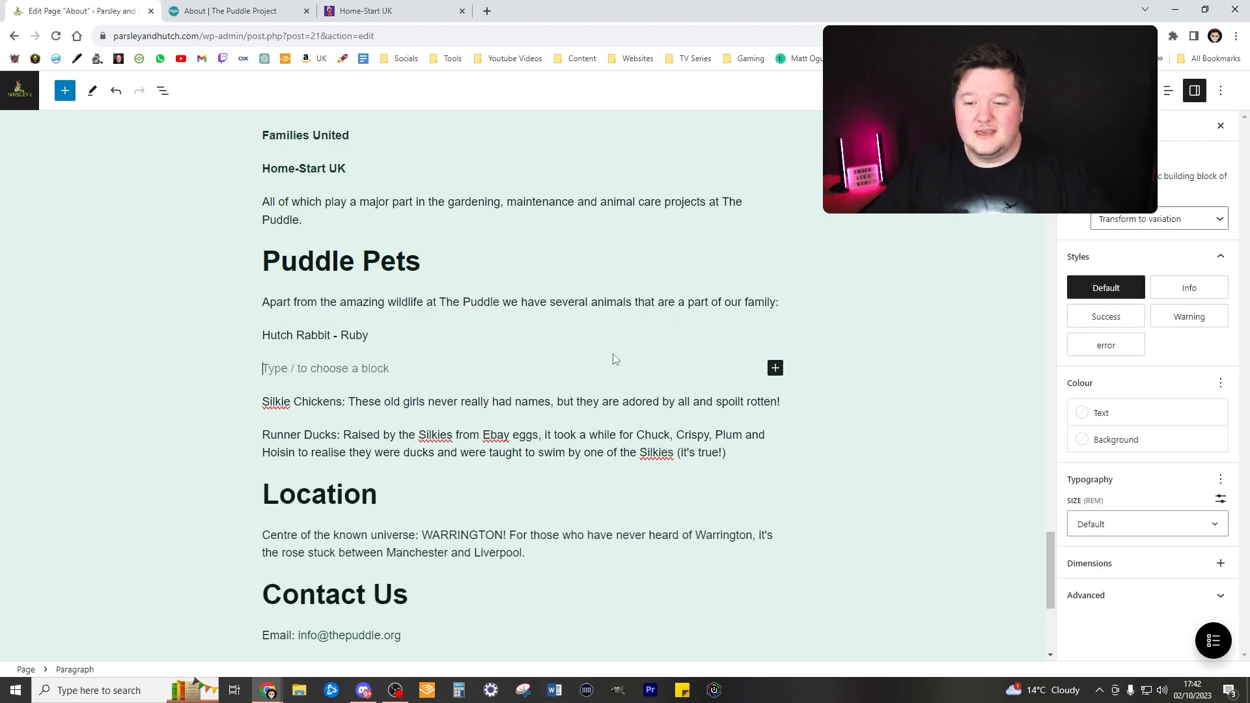
left_click(782, 404)
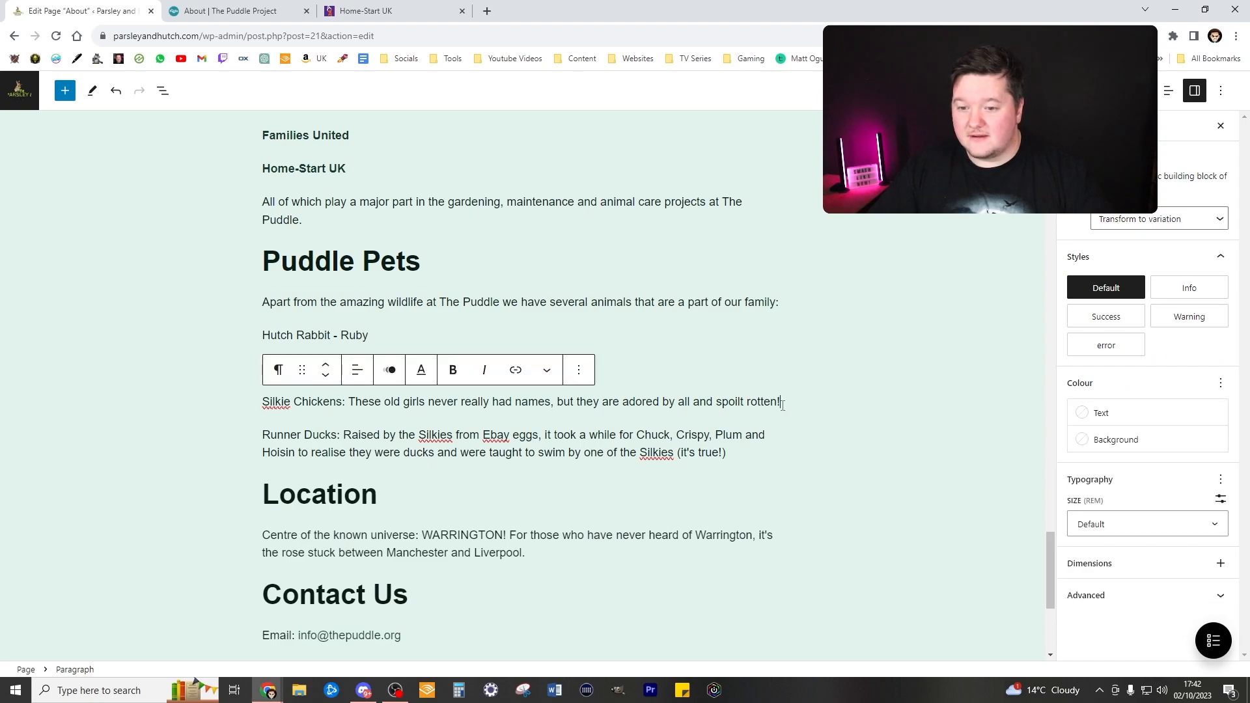
key("Return")
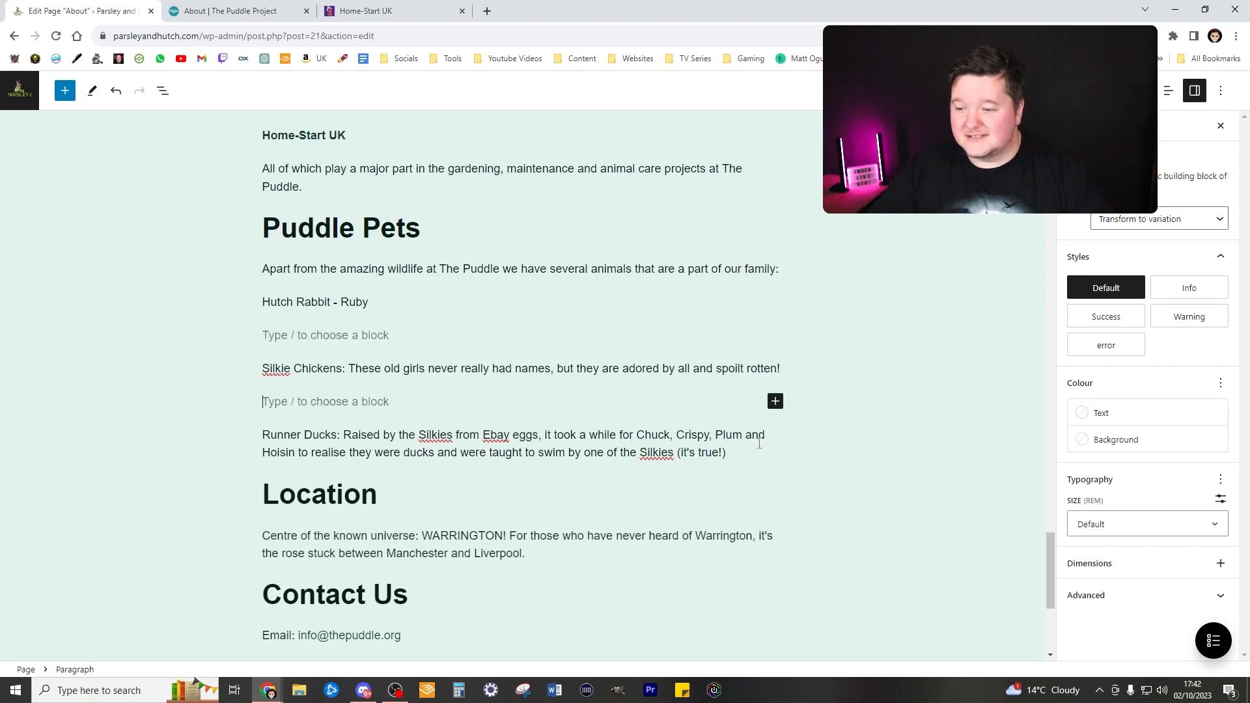
left_click(764, 451)
key("Return")
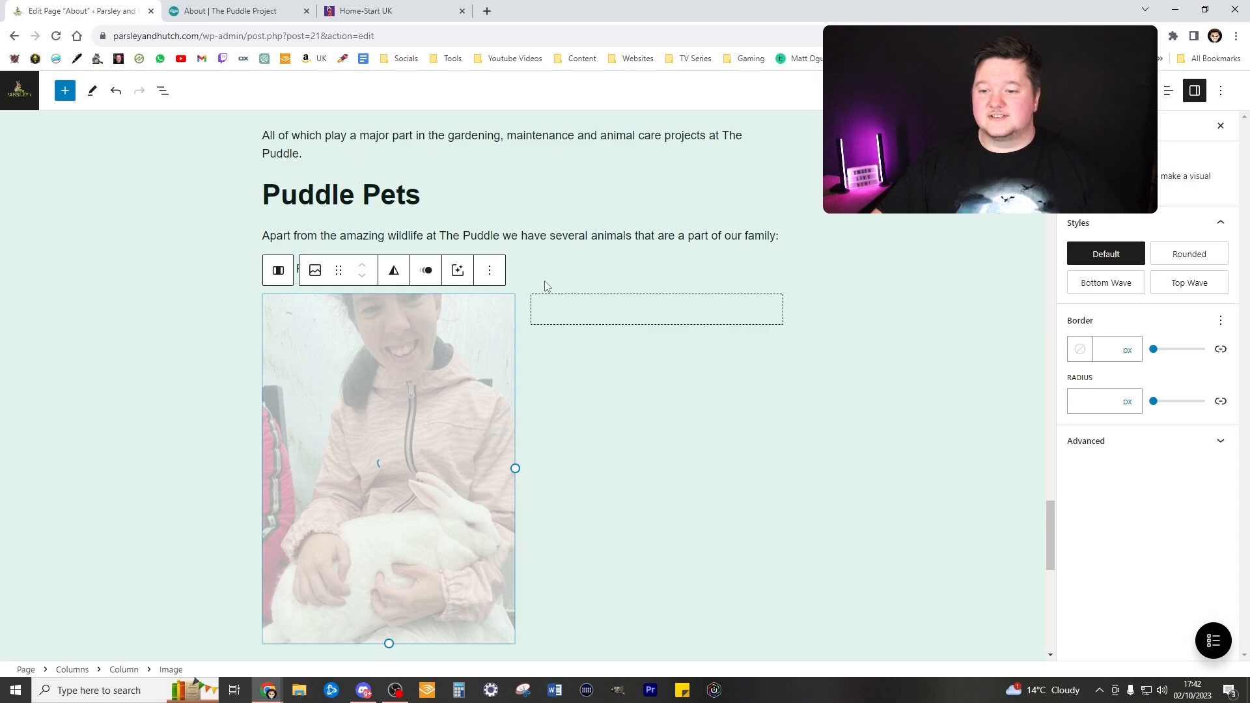
Paste the photo of the white rabbit in its hutch into the empty column beside the photo of the rabbit being held.
scroll(547, 285, "down", 1)
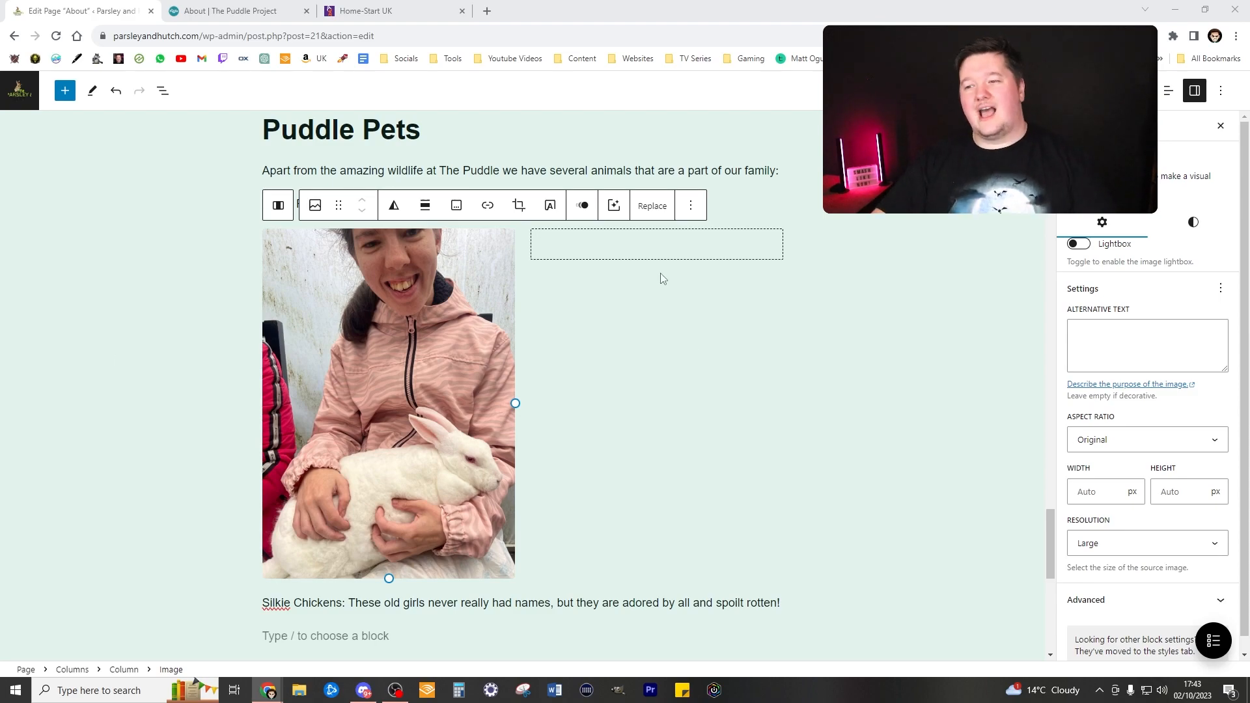
left_click(636, 260)
key("ctrl+v")
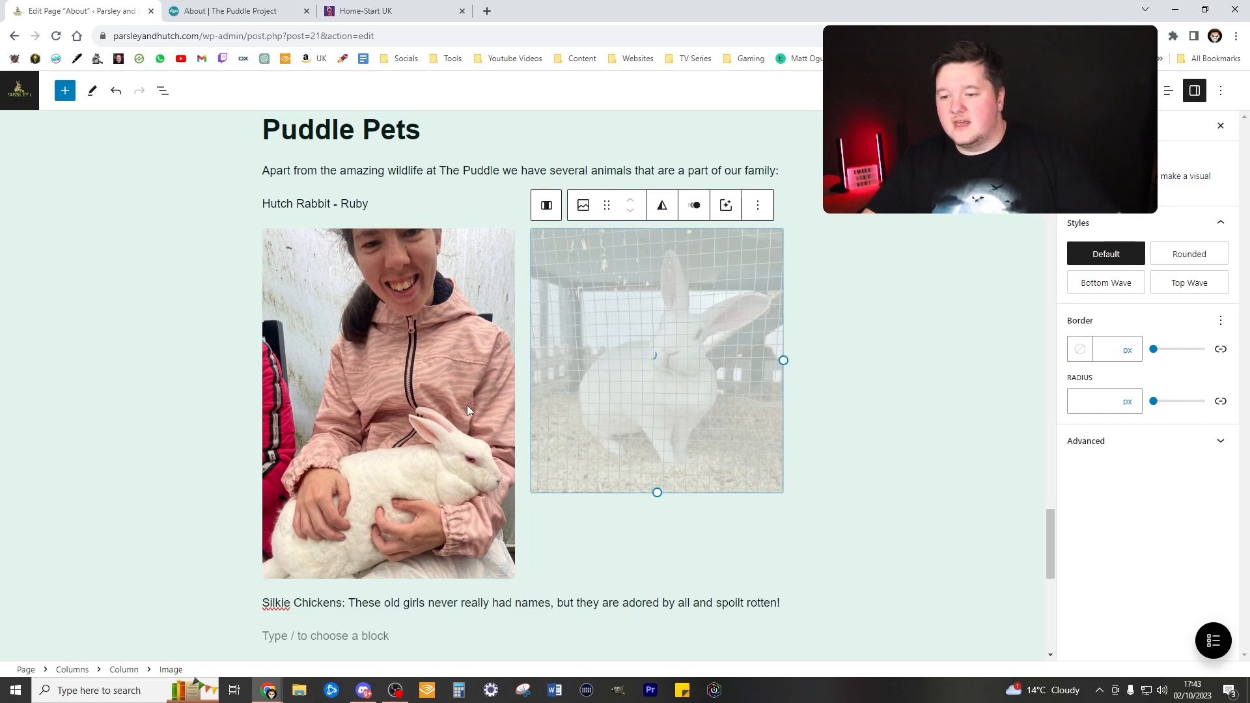
left_click(460, 387)
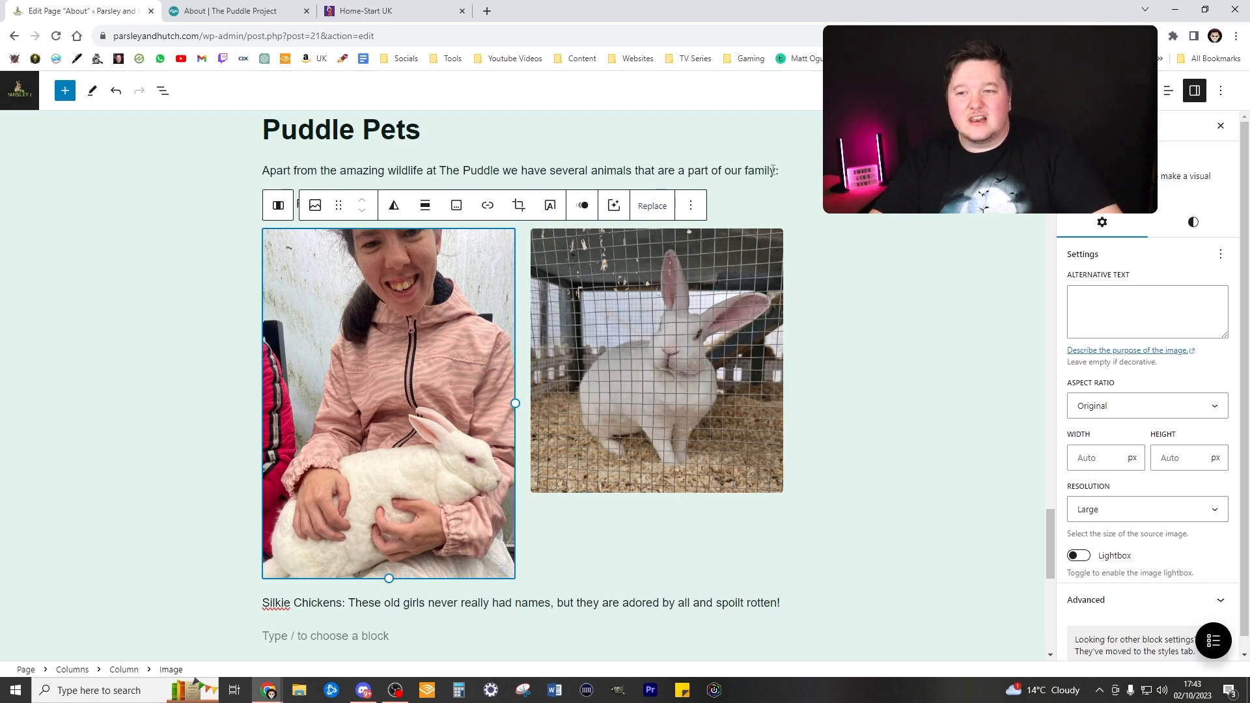
left_click(526, 209)
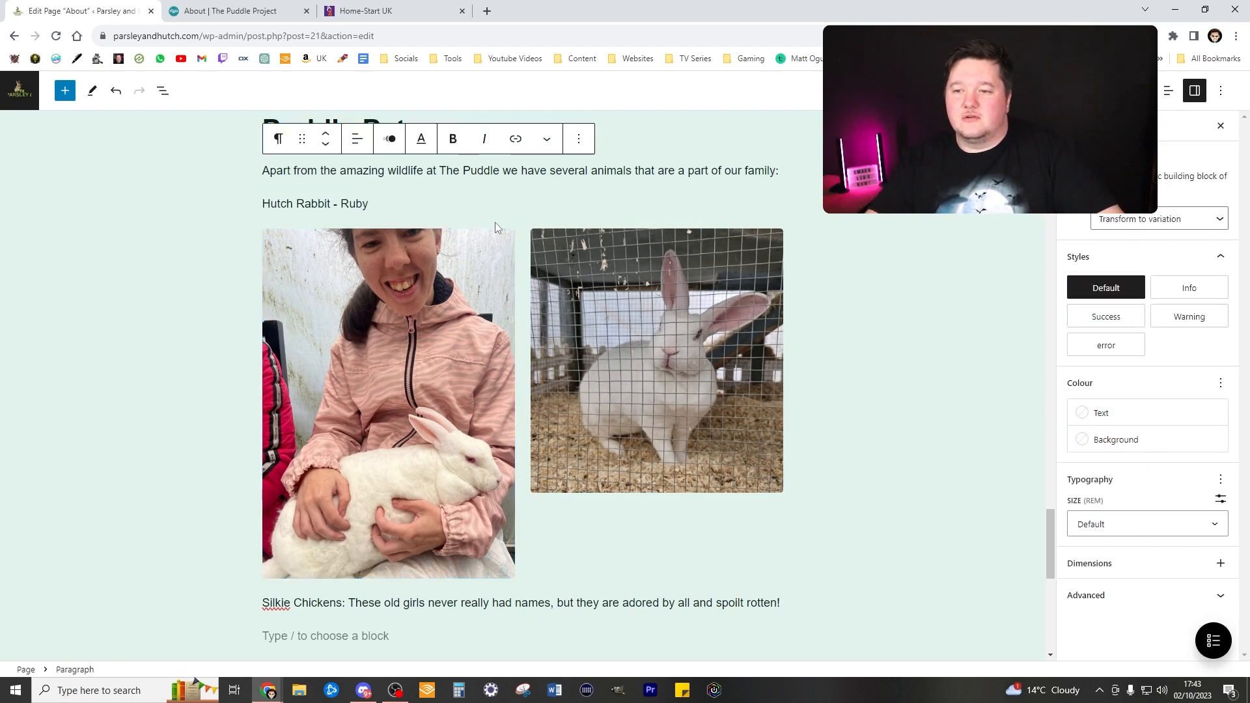
left_click(604, 526)
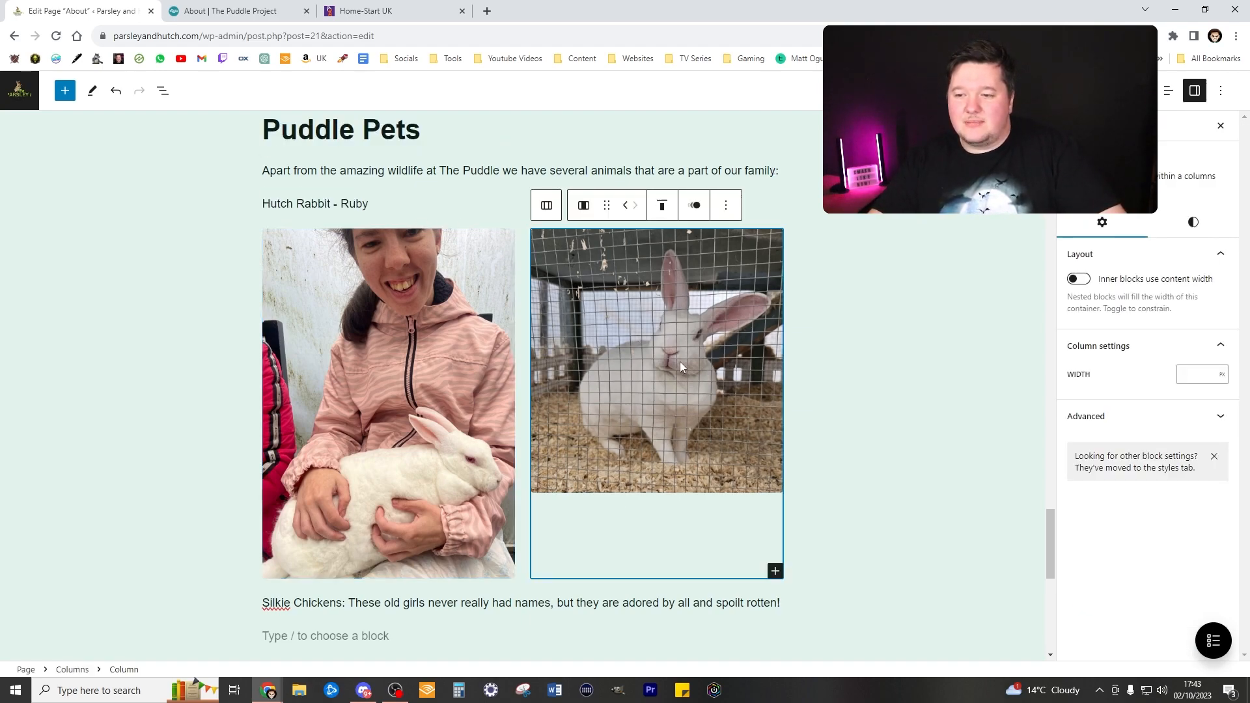
Add an H2 heading block to the hutch rabbit photo's column and place it above the photo.
left_click(654, 256)
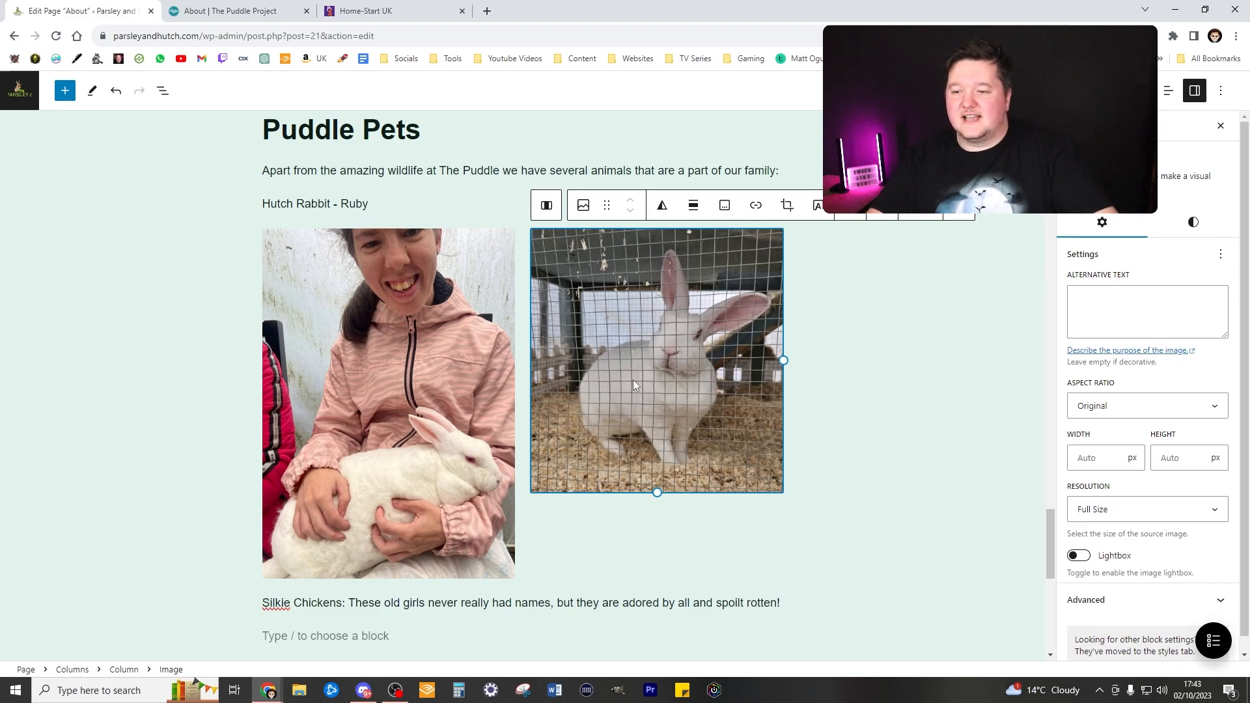
key("Return")
scroll(620, 362, "up", 2)
left_click(779, 301)
left_click(868, 391)
scroll(716, 424, "up", 3)
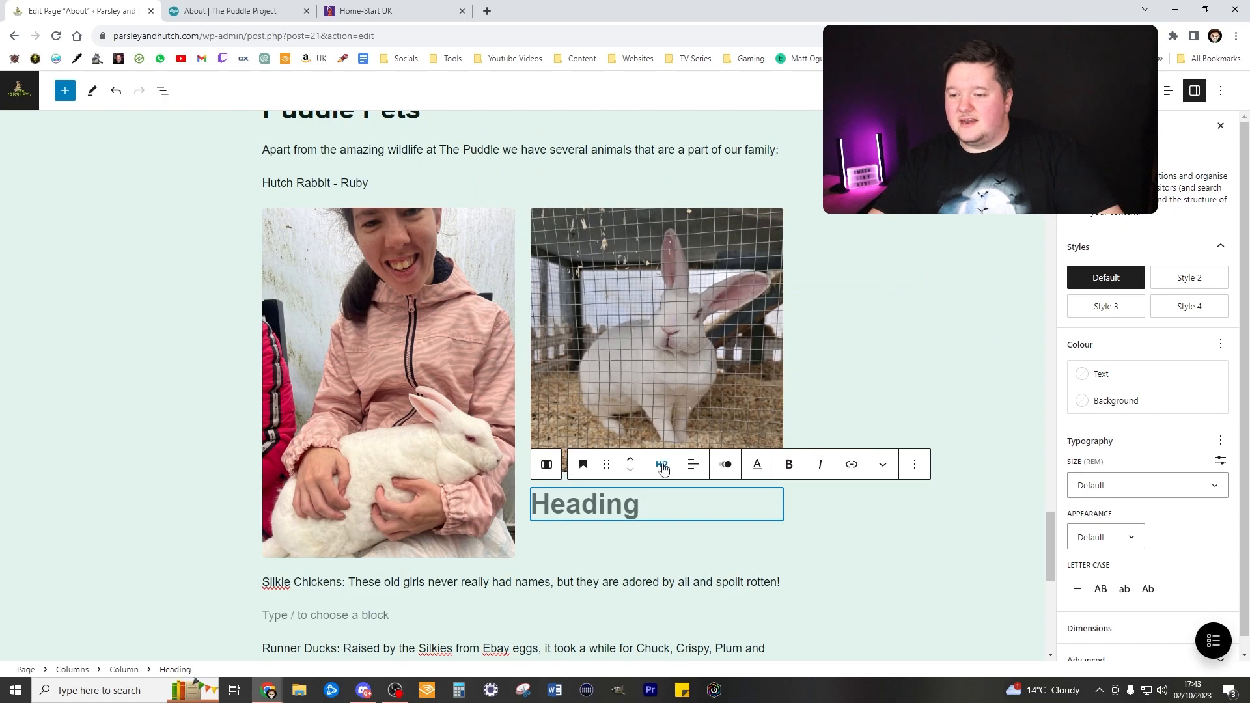
left_click(630, 458)
Move the text "Hutch Rabbit - Ruby" from its paragraph into the new heading and delete the emptied paragraph.
left_click(372, 462)
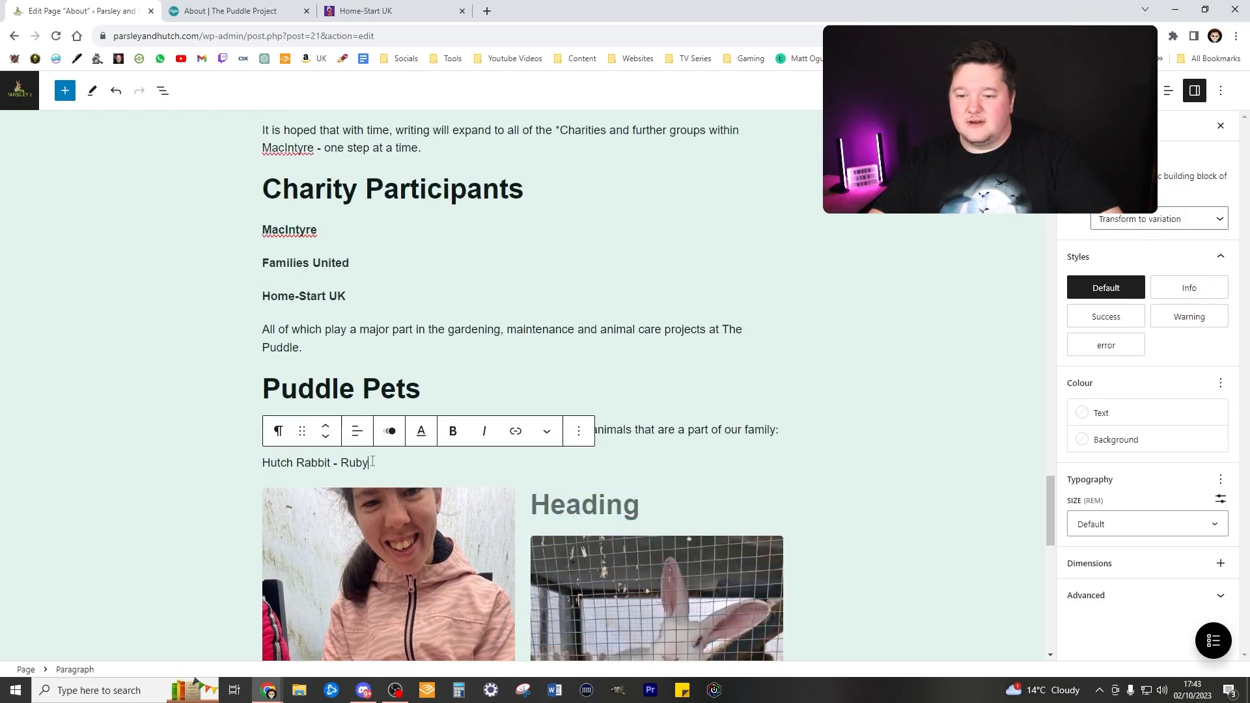
triple_click(372, 463)
key("ctrl+c")
key("BackSpace")
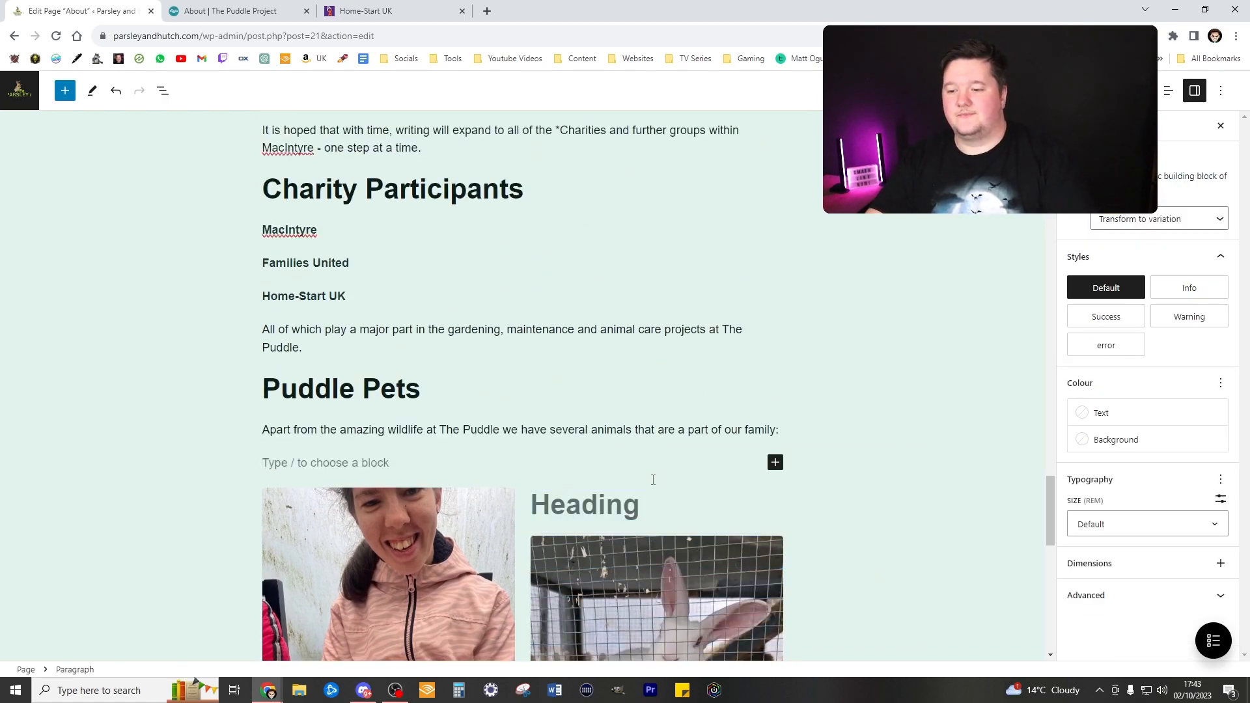
key("BackSpace")
left_click(651, 506)
key("ctrl+v")
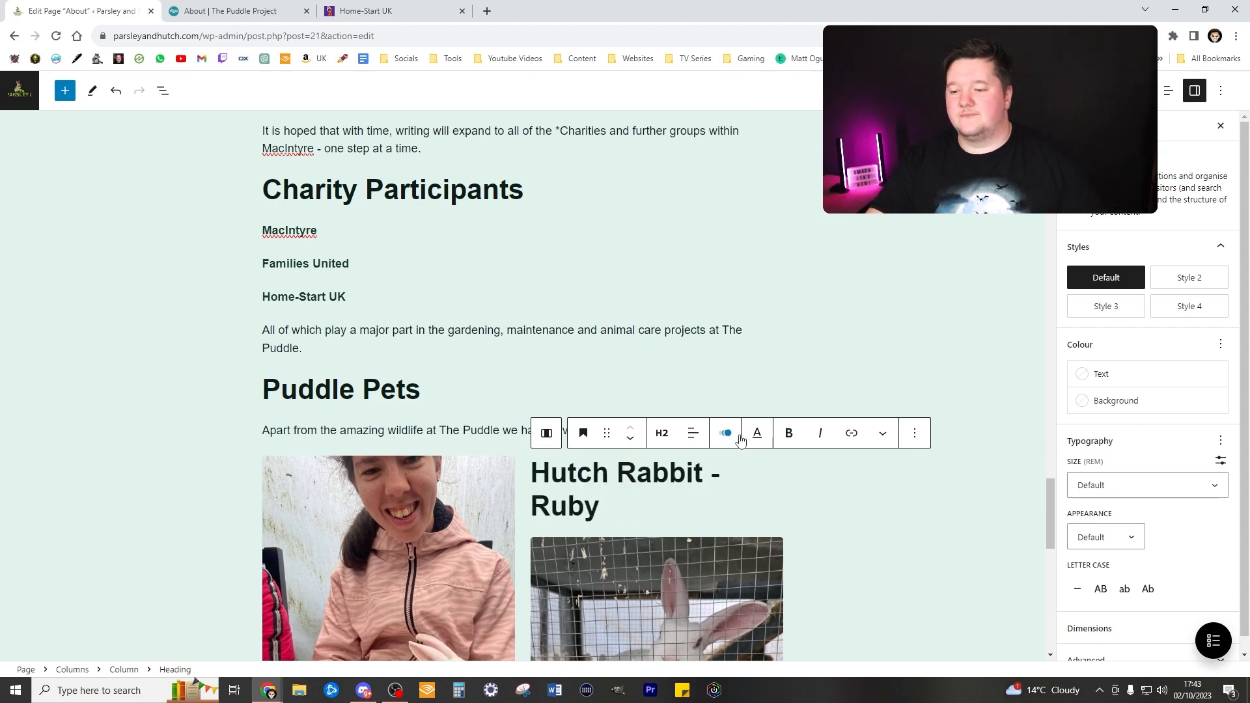
Change the heading to "Hutch Rabbit: Ruby" and set its font size to 35 px.
left_click_drag(728, 476, 701, 477)
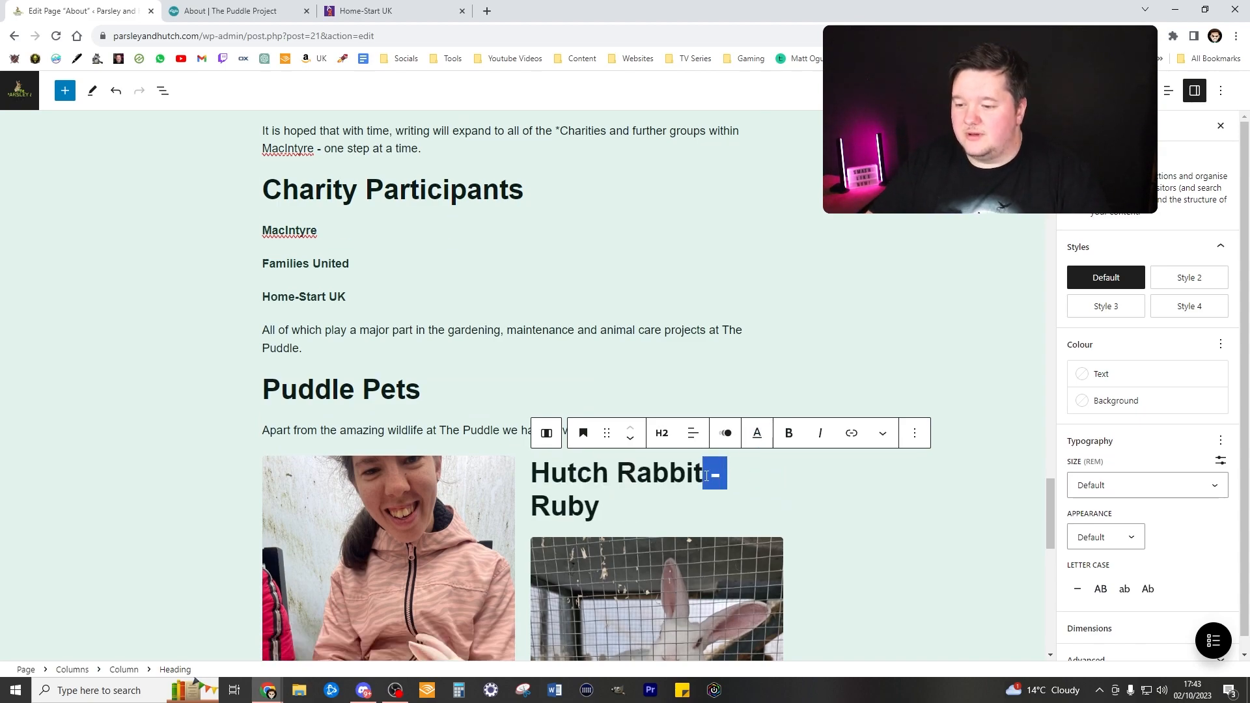
type(":")
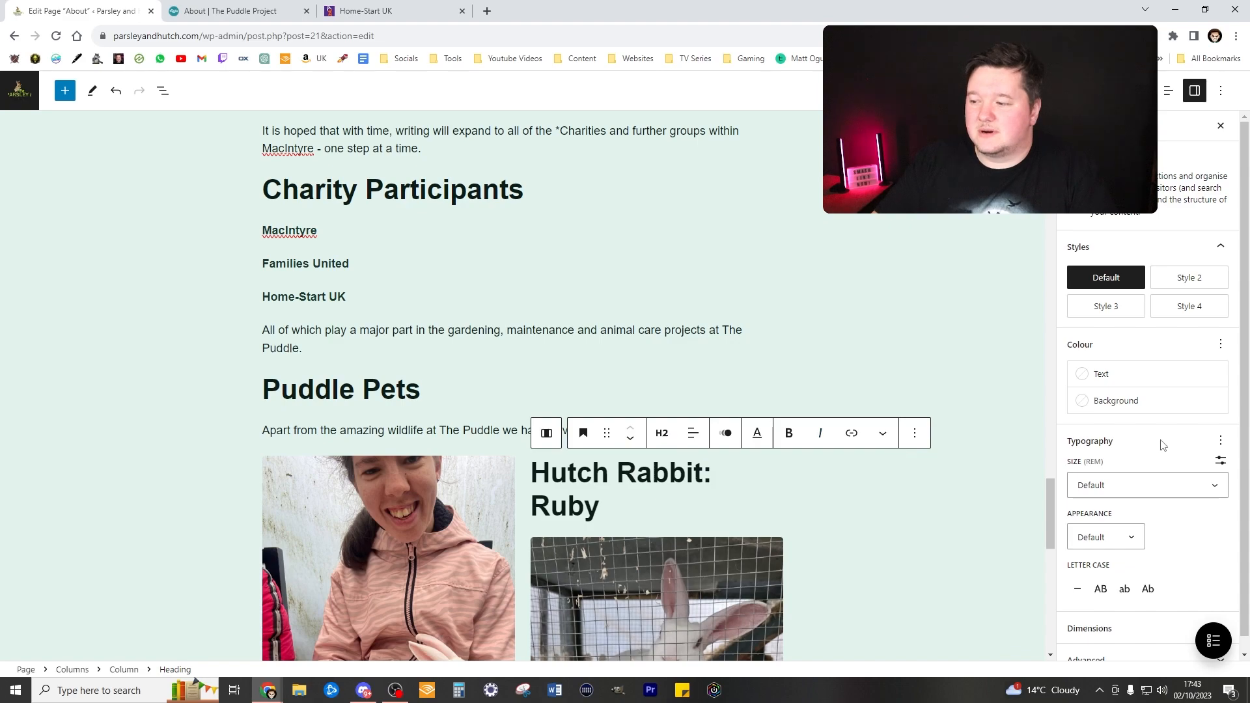
left_click(1219, 460)
left_click(1181, 487)
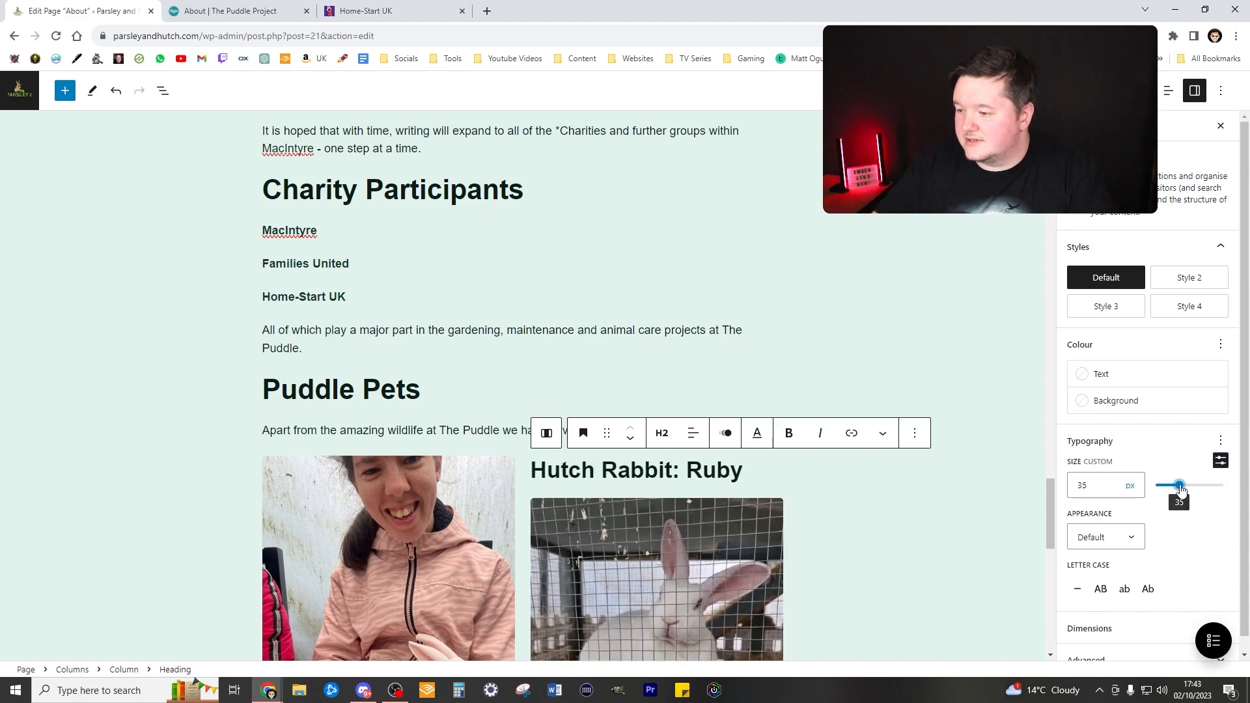
left_click(808, 467)
Swap the two rabbit columns so the one with the Hutch Rabbit: Ruby heading comes first.
scroll(820, 472, "down", 4)
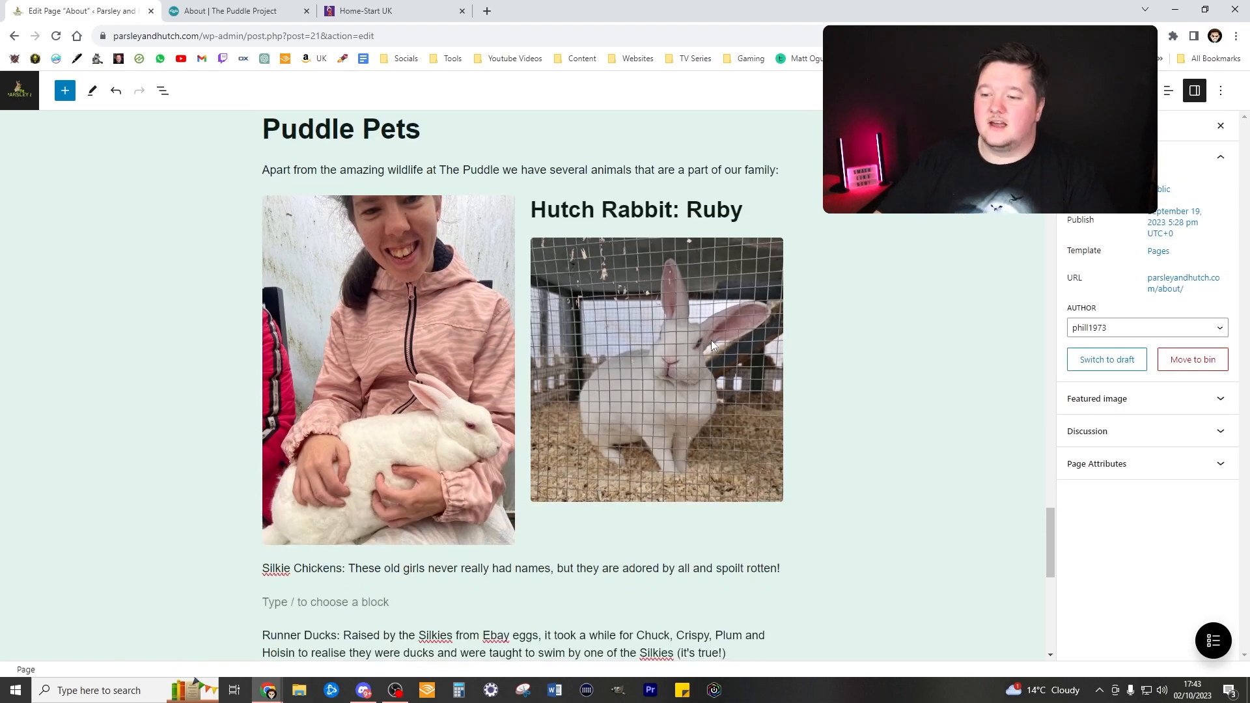
left_click(659, 549)
left_click(674, 524)
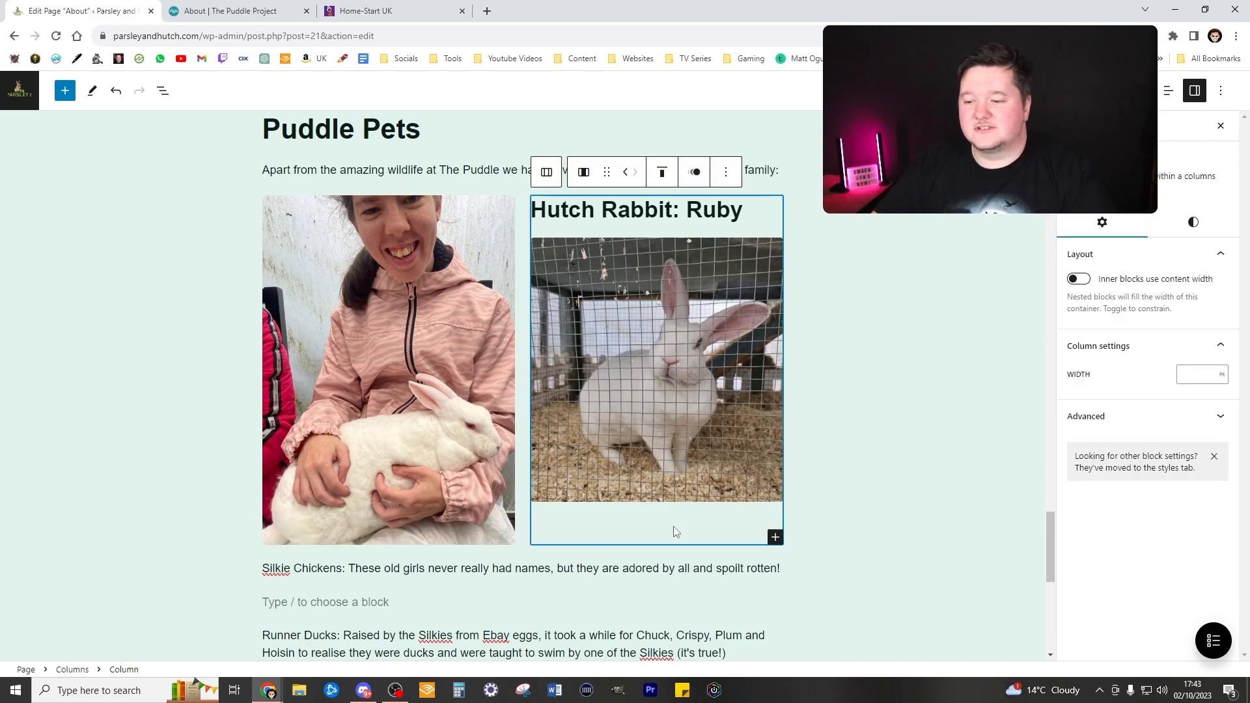
left_click(626, 172)
left_click(971, 299)
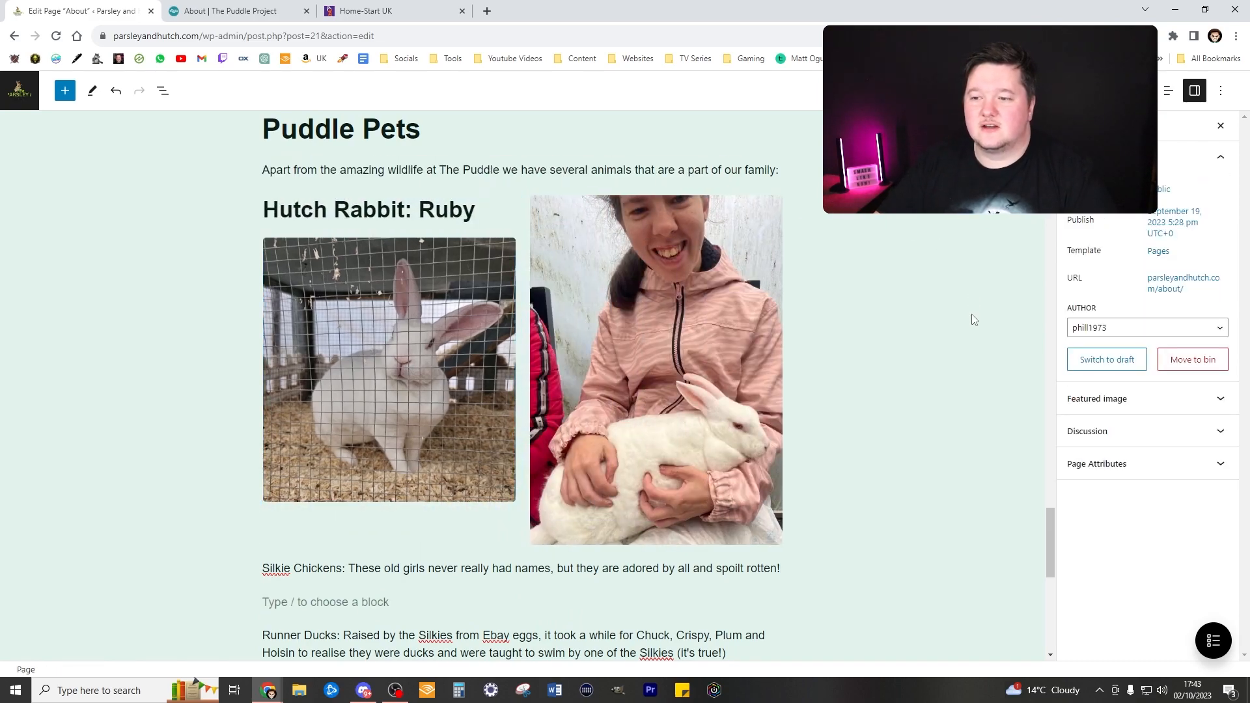
Shrink the photo of the woman holding the rabbit to 342 by 474 px and centre it in its column.
scroll(980, 311, "up", 1)
left_click(728, 192)
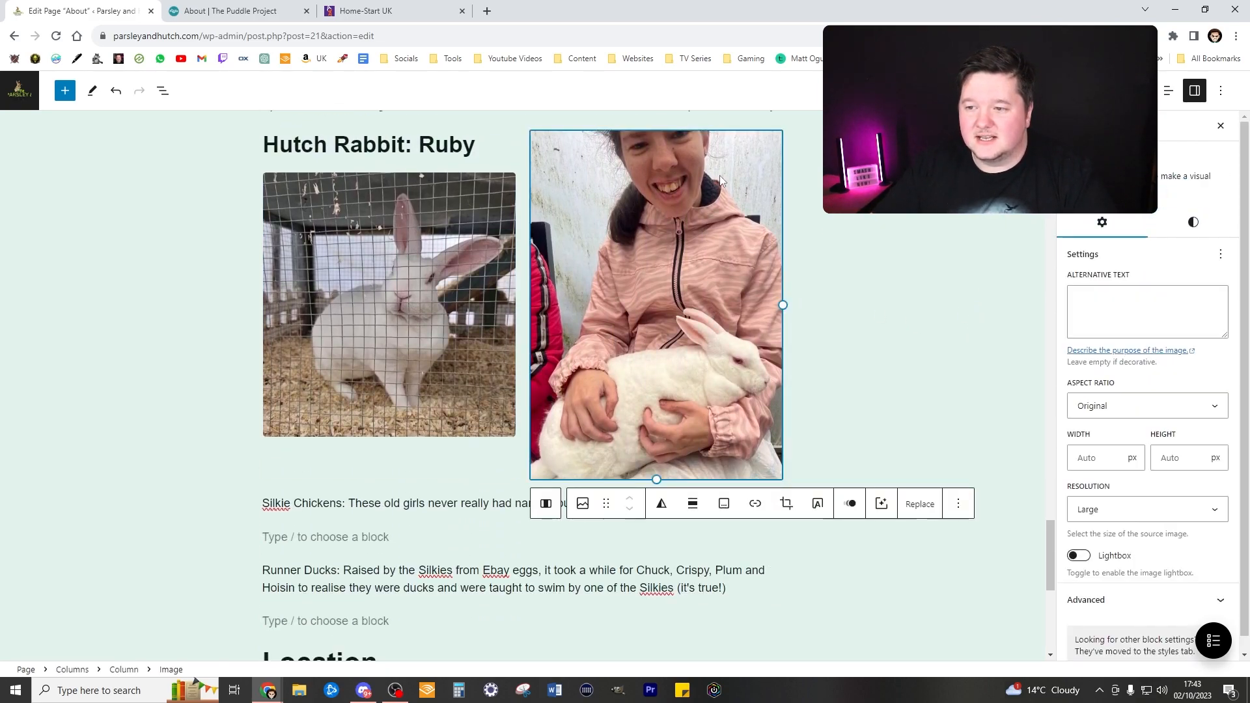
left_click_drag(656, 480, 642, 439)
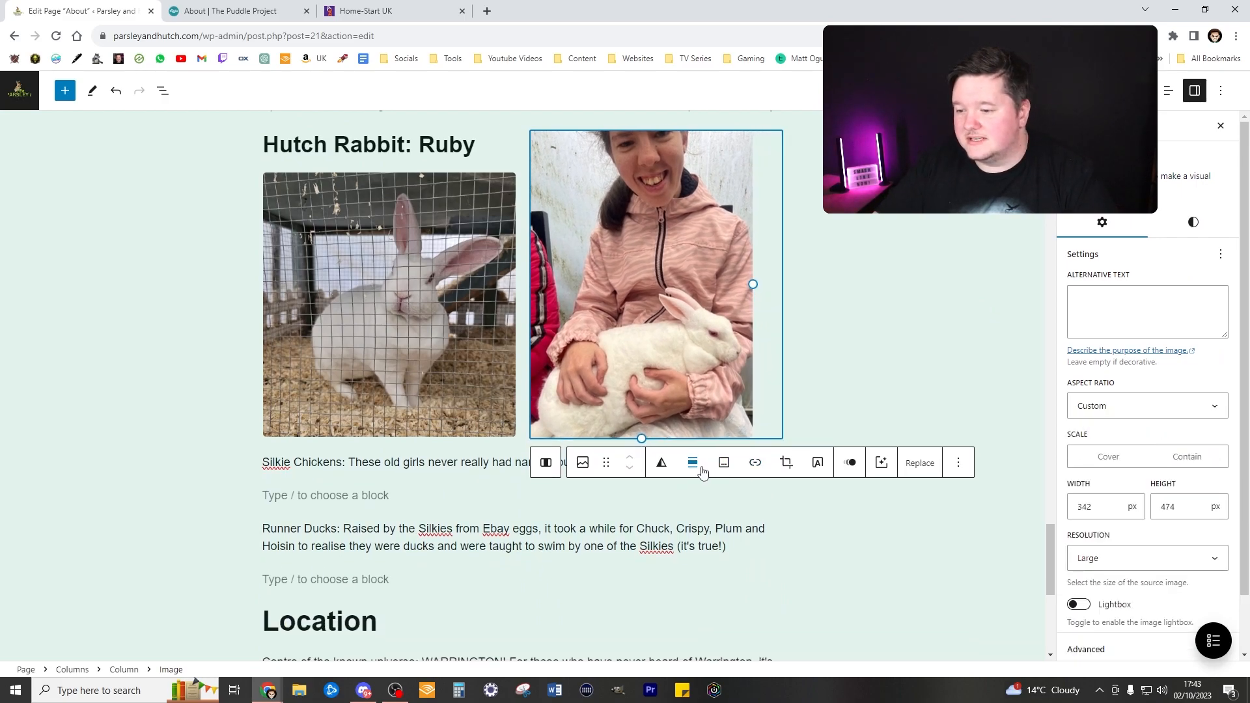
left_click(947, 329)
scroll(947, 330, "up", 3)
scroll(949, 336, "down", 2)
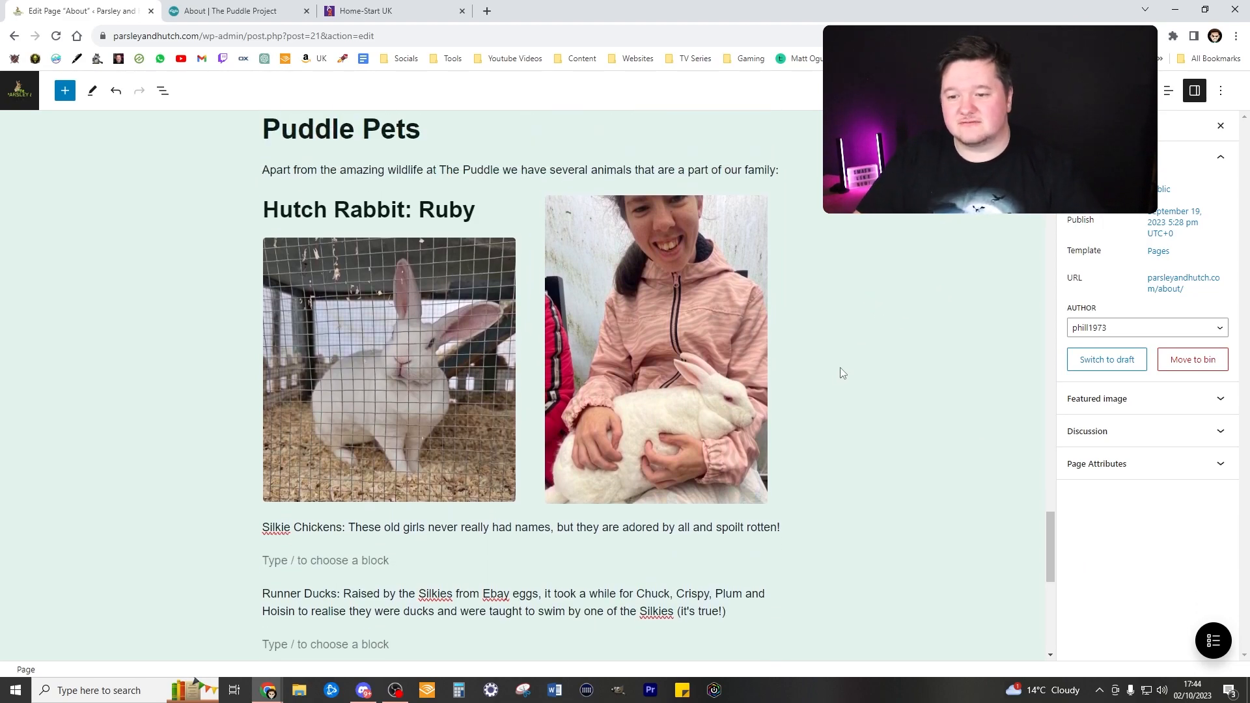
Split "Silkie Chickens" from its description onto its own line without the colon and convert it to a heading.
scroll(686, 330, "down", 2)
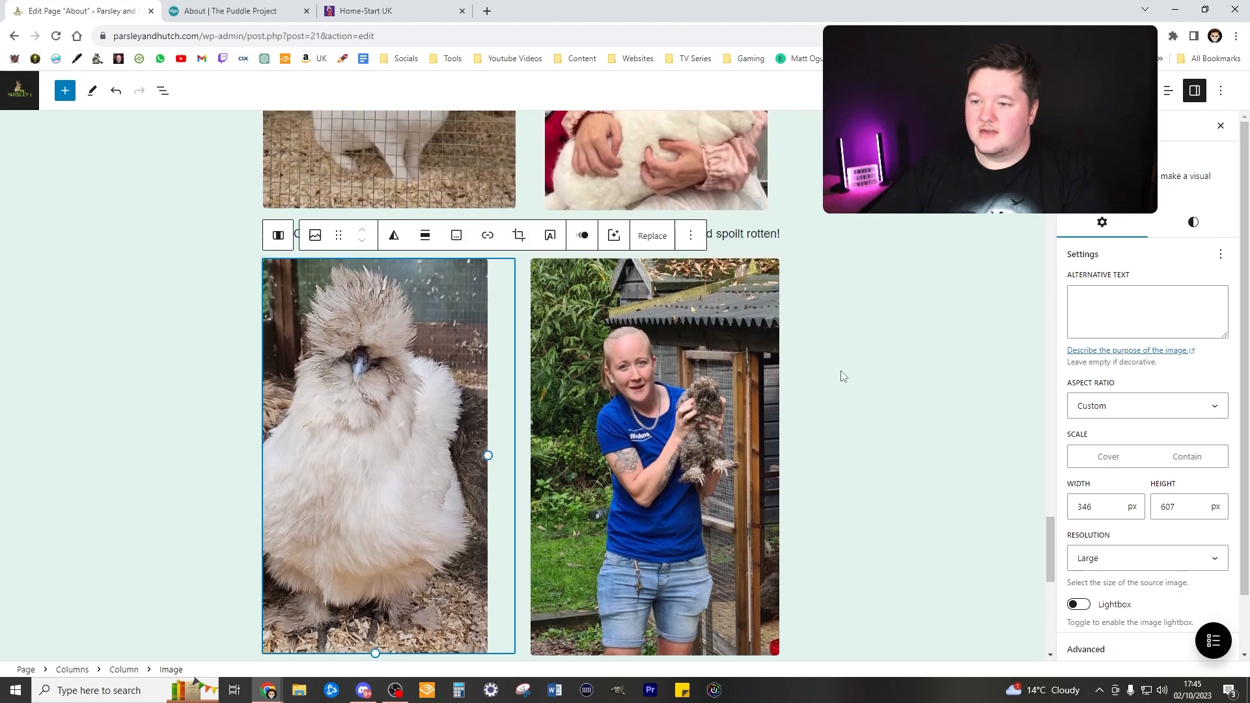
left_click(910, 353)
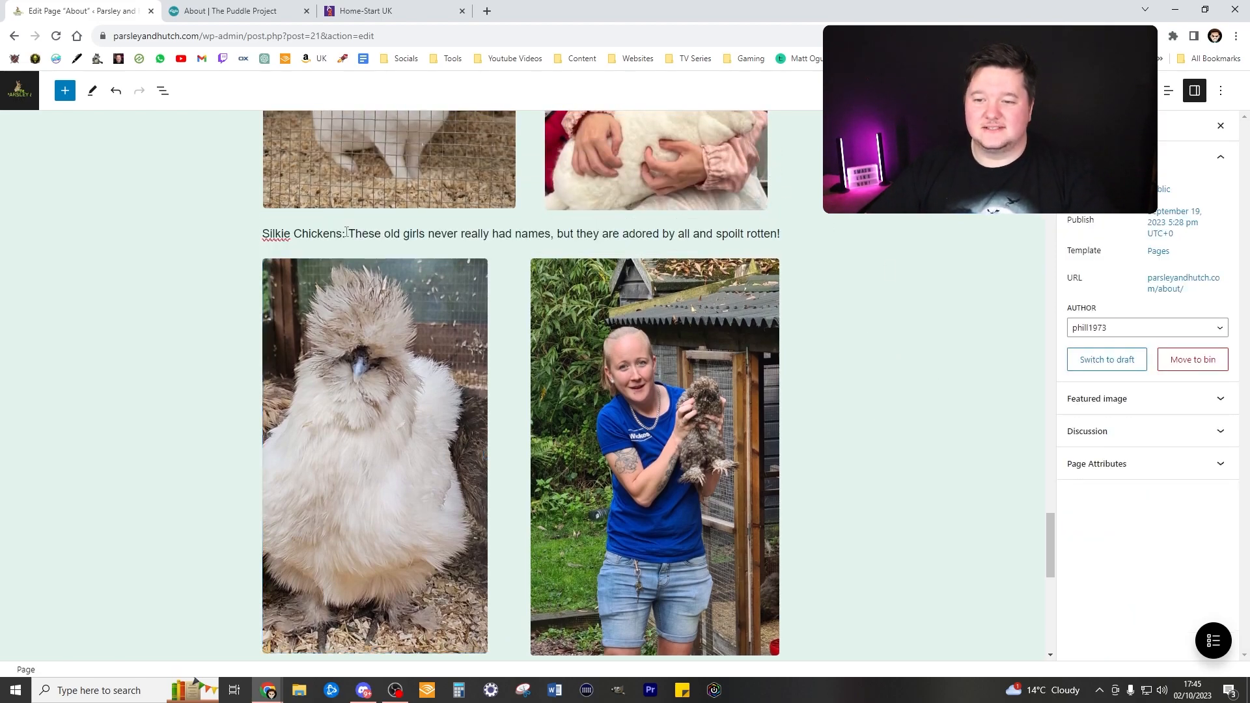
scroll(529, 240, "up", 5)
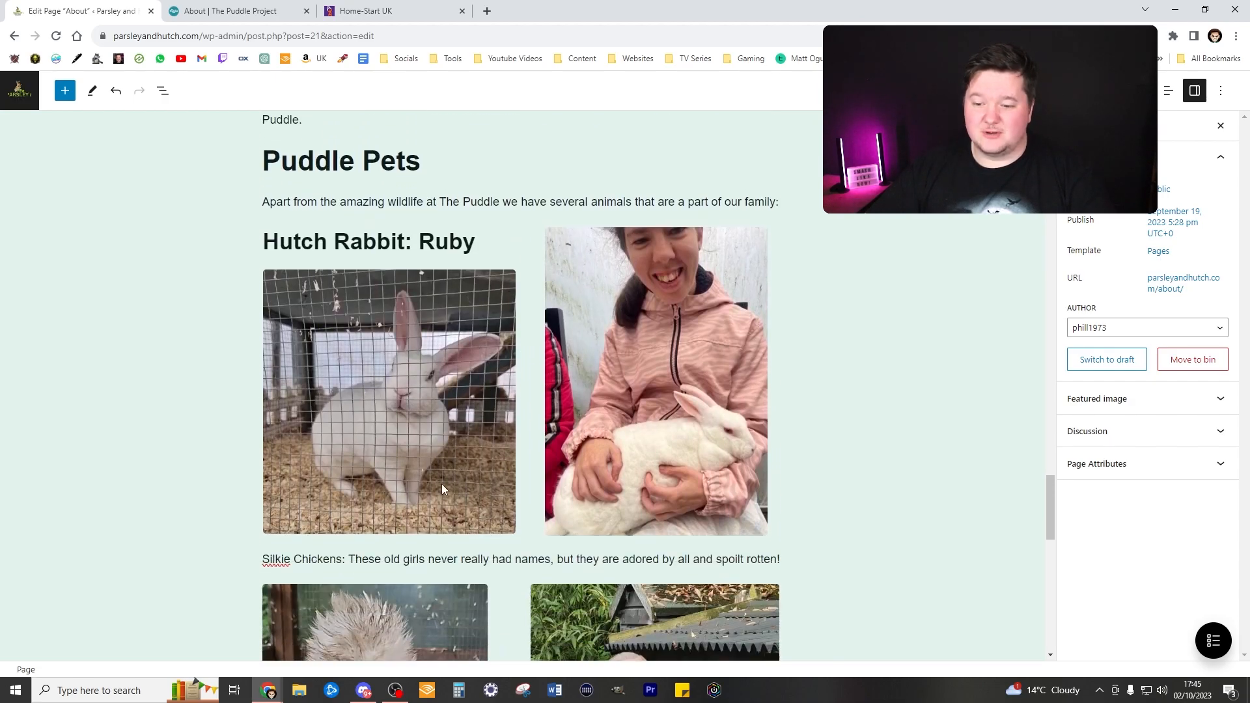
left_click(348, 560)
key("shift+Home")
key("BackSpace")
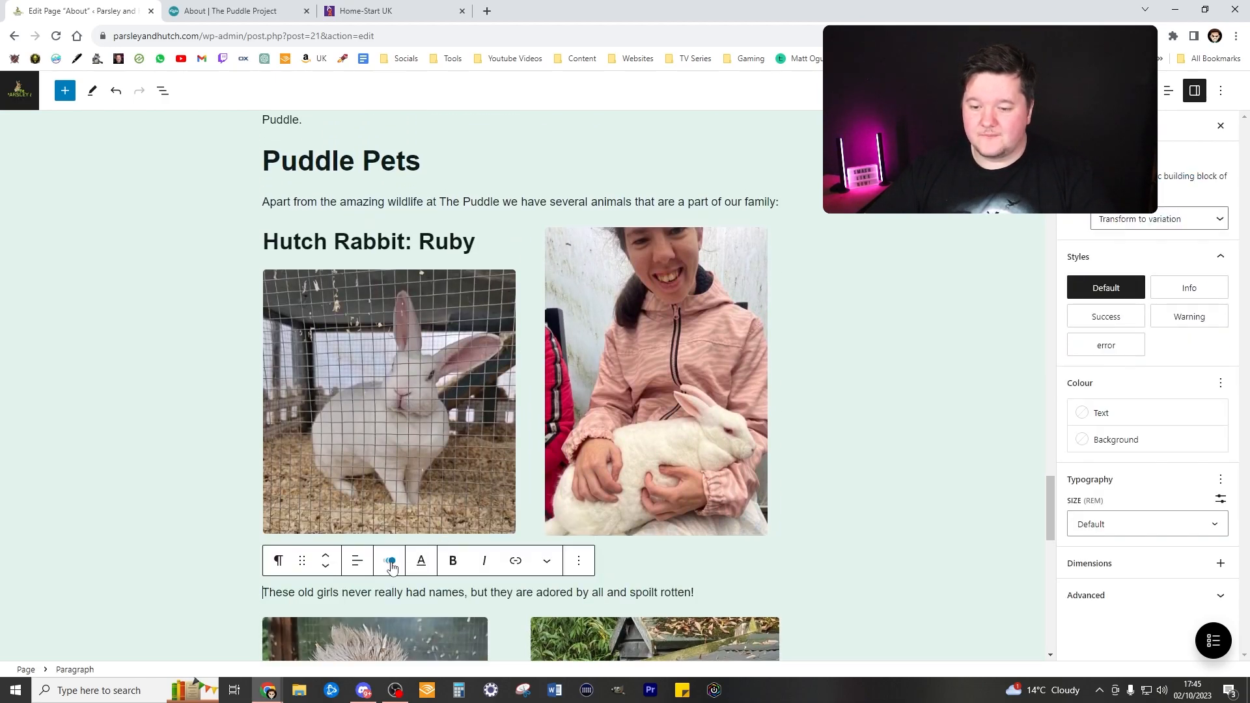
key("ctrl+z")
key("BackSpace")
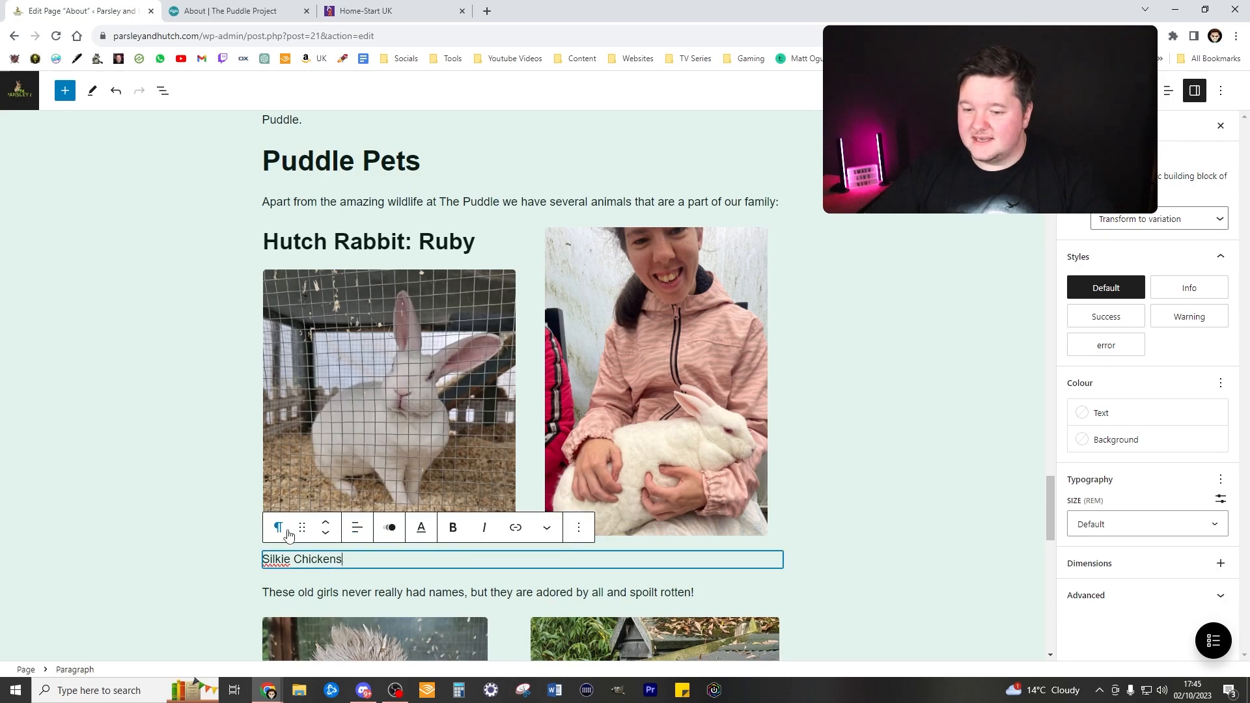
left_click(278, 528)
left_click(311, 377)
Split "Runner Ducks" from its description onto its own line without the colon.
scroll(777, 526, "down", 3)
scroll(614, 335, "up", 3)
scroll(677, 410, "down", 2)
scroll(691, 415, "down", 6)
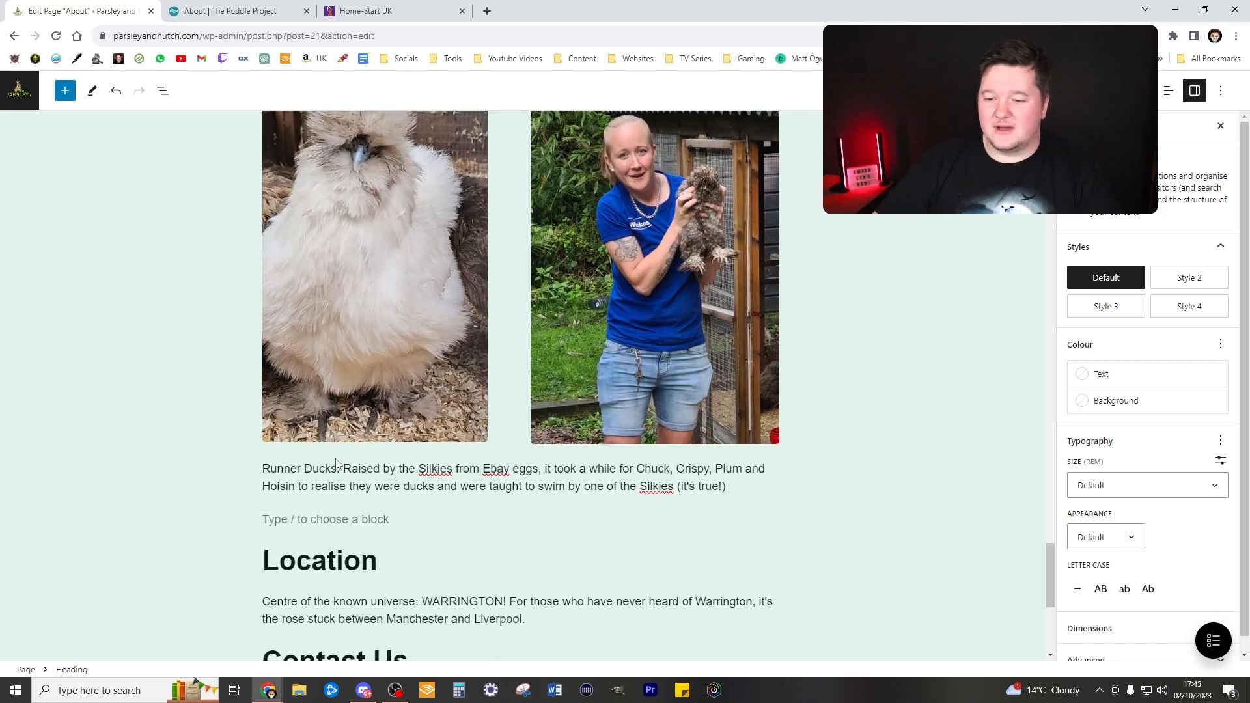
left_click(338, 467)
key("BackSpace")
key("BackSpace")
key("BackSpace")
key("BackSpace")
key("BackSpace")
key("BackSpace")
key("BackSpace")
key("BackSpace")
key("BackSpace")
key("BackSpace")
key("BackSpace")
key("BackSpace")
key("BackSpace")
key("BackSpace")
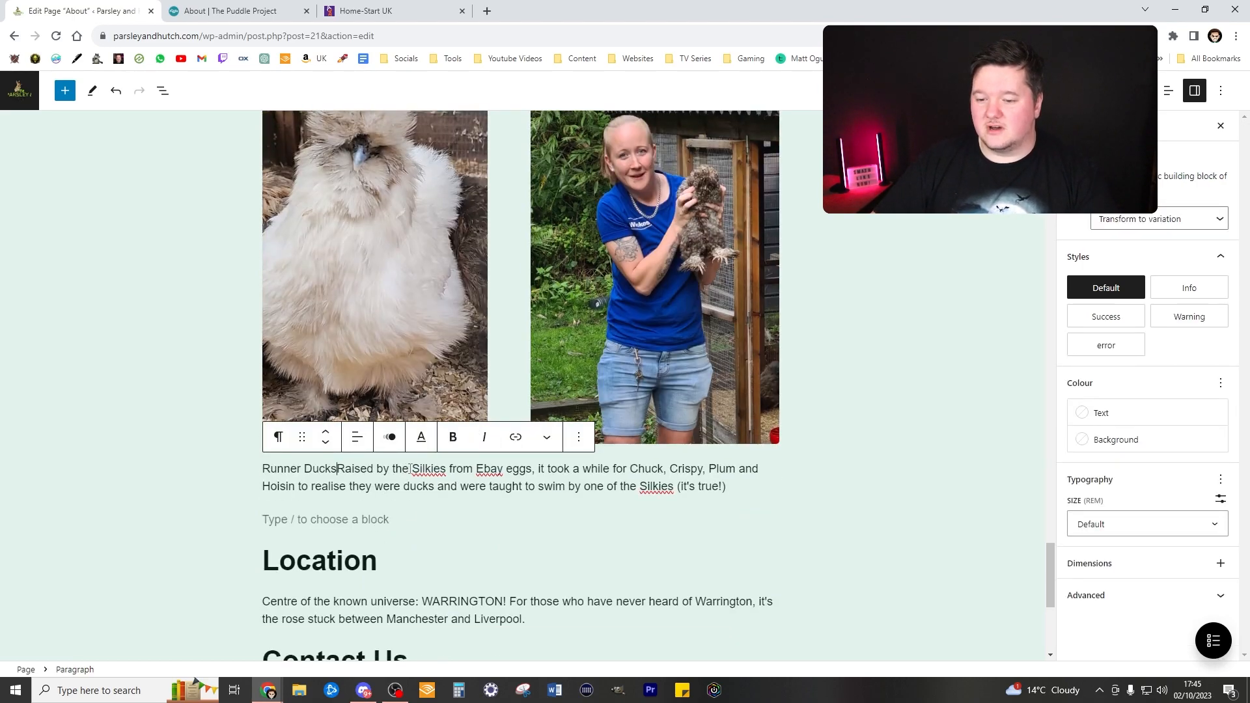
left_click(736, 453)
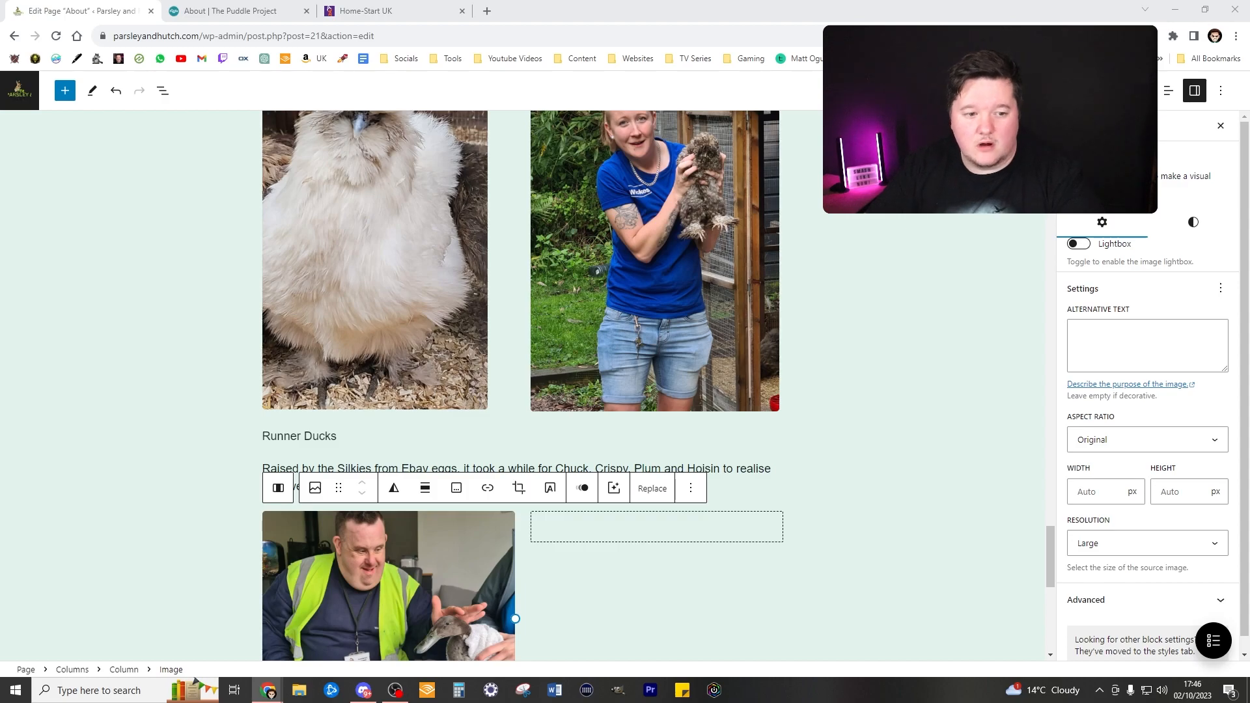
Paste the photo of the runner ducks on grass into the empty column beside the photo of the man with a duck.
scroll(590, 478, "down", 1)
left_click(584, 471)
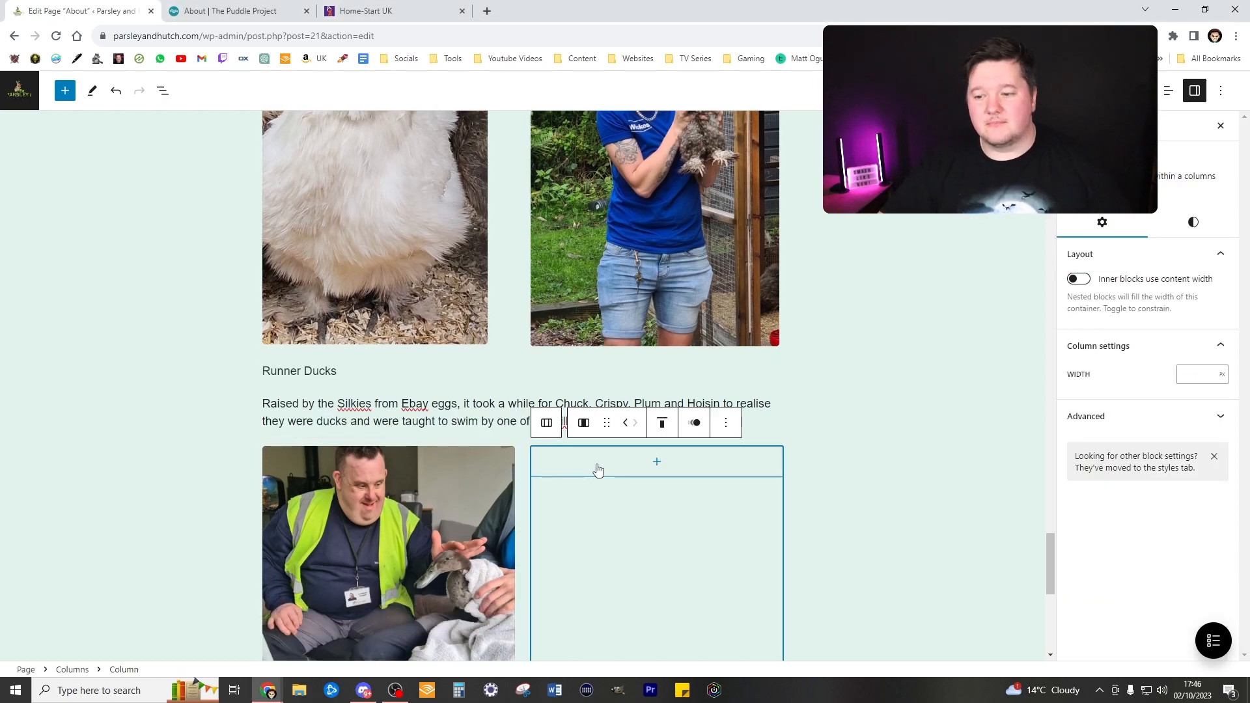
key("ctrl+v")
scroll(847, 488, "down", 2)
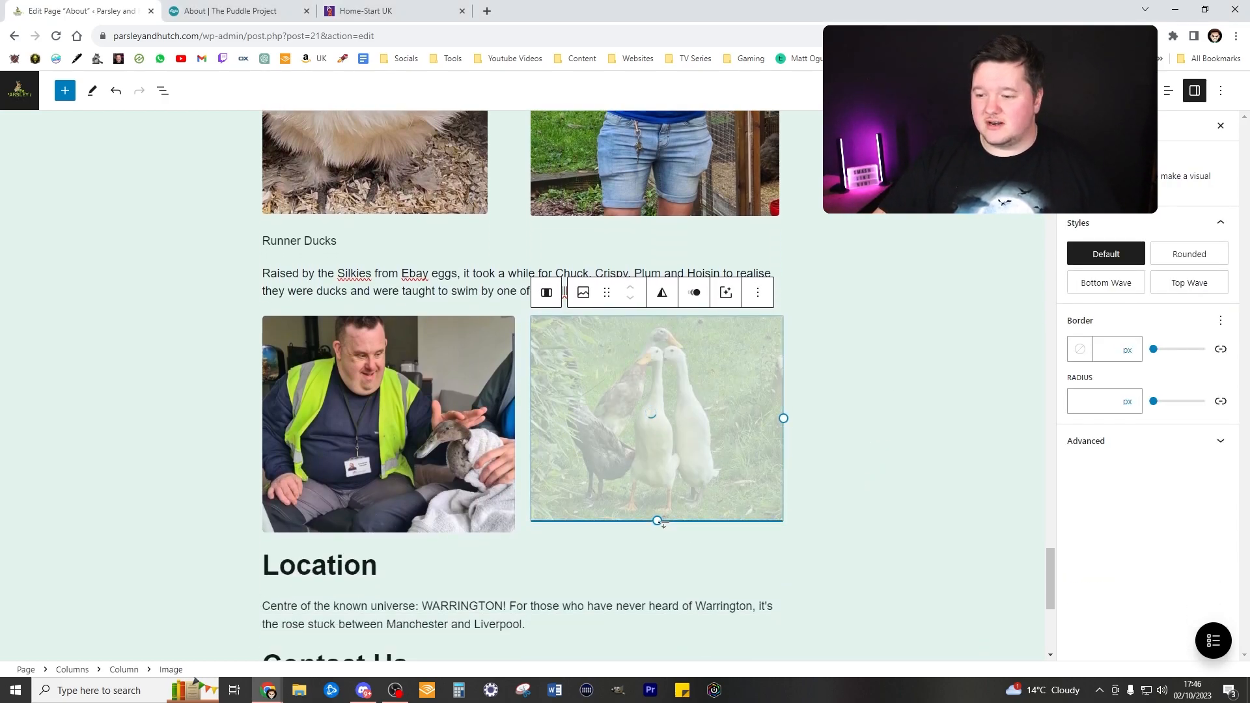
Shrink the photo of the man with a duck beneath the runner ducks description to 363 by 311 px.
left_click(397, 524)
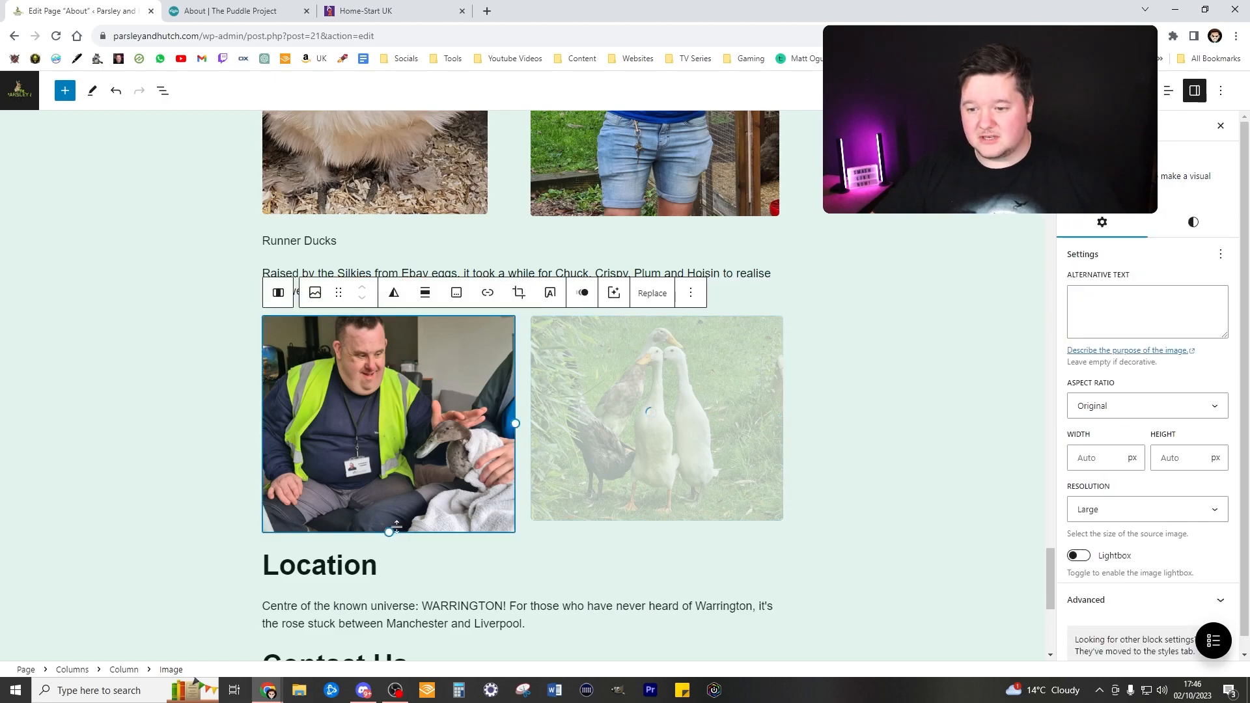
left_click_drag(389, 534, 381, 519)
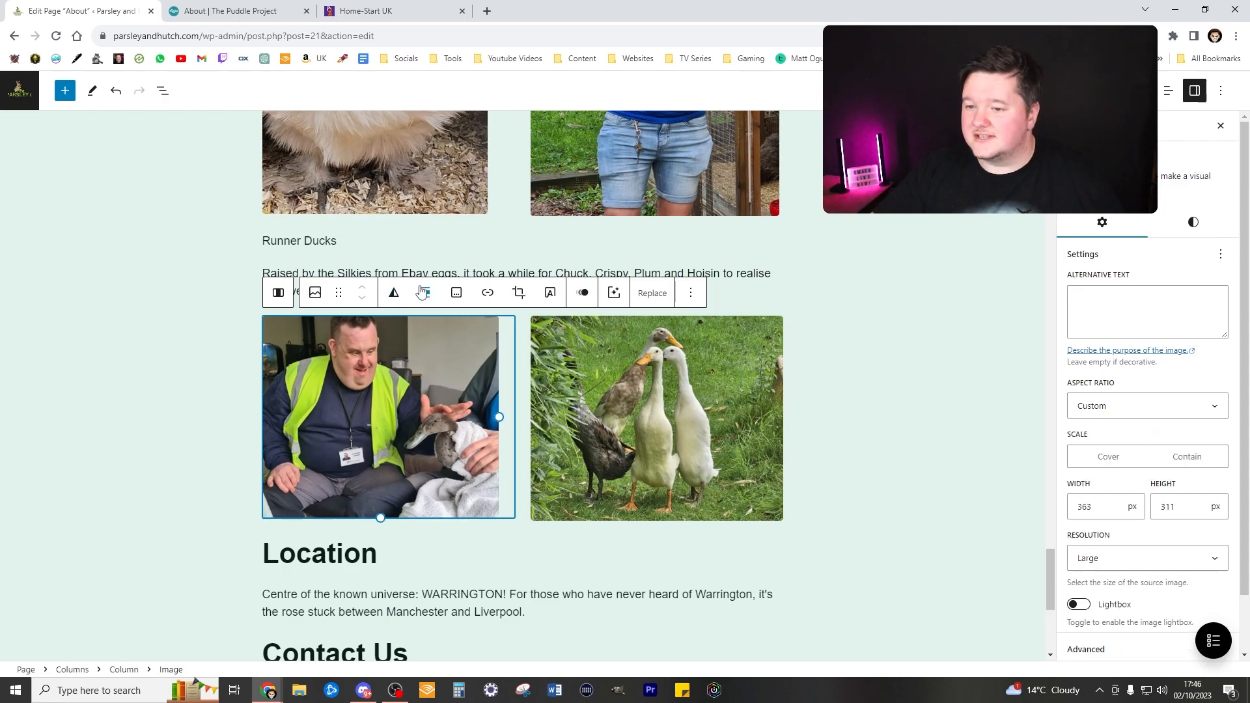
Try centring the photo of the man with a duck in its column and undo the alignment.
left_click(422, 292)
left_click(483, 382)
left_click(846, 319)
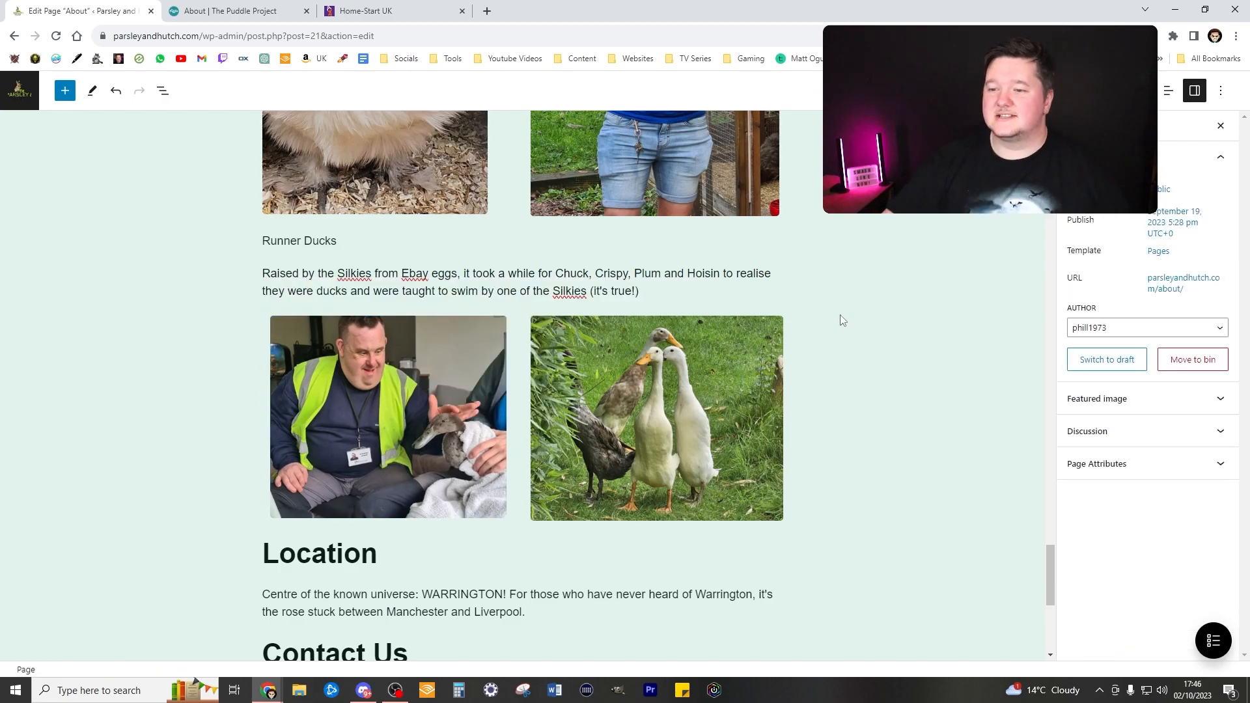
left_click(299, 368)
left_click(258, 356)
left_click(264, 355)
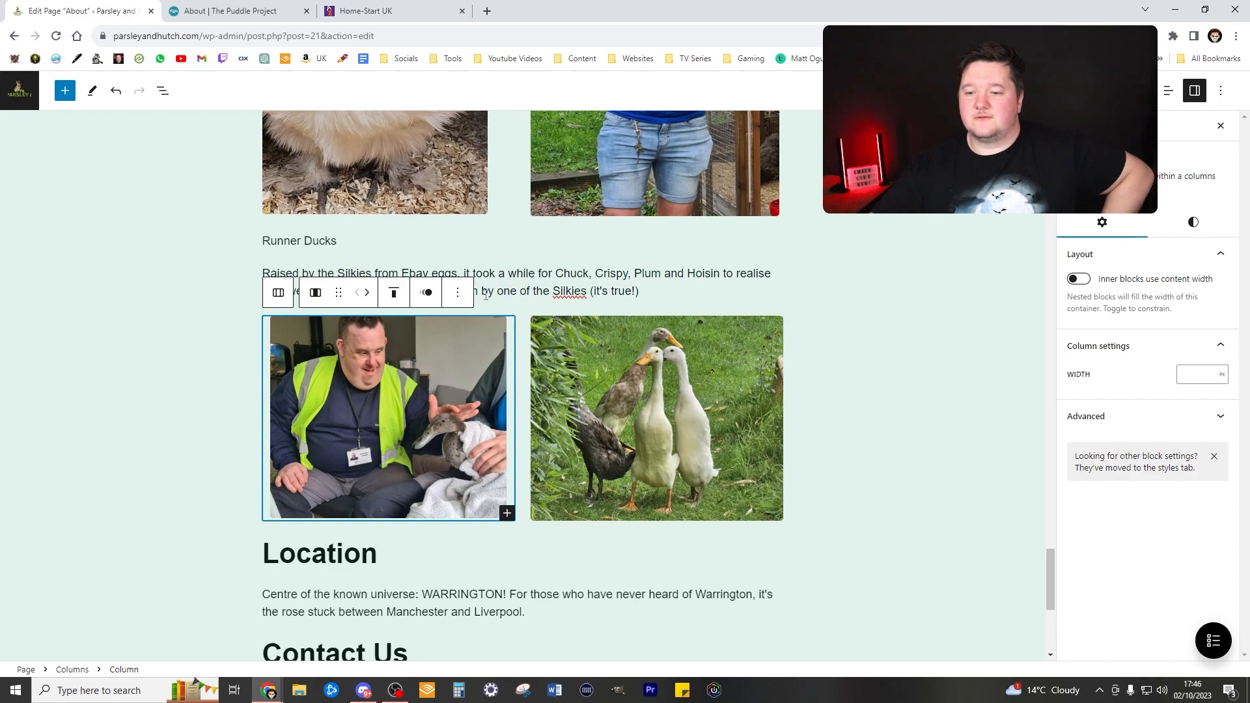
key("ctrl+z")
left_click(996, 296)
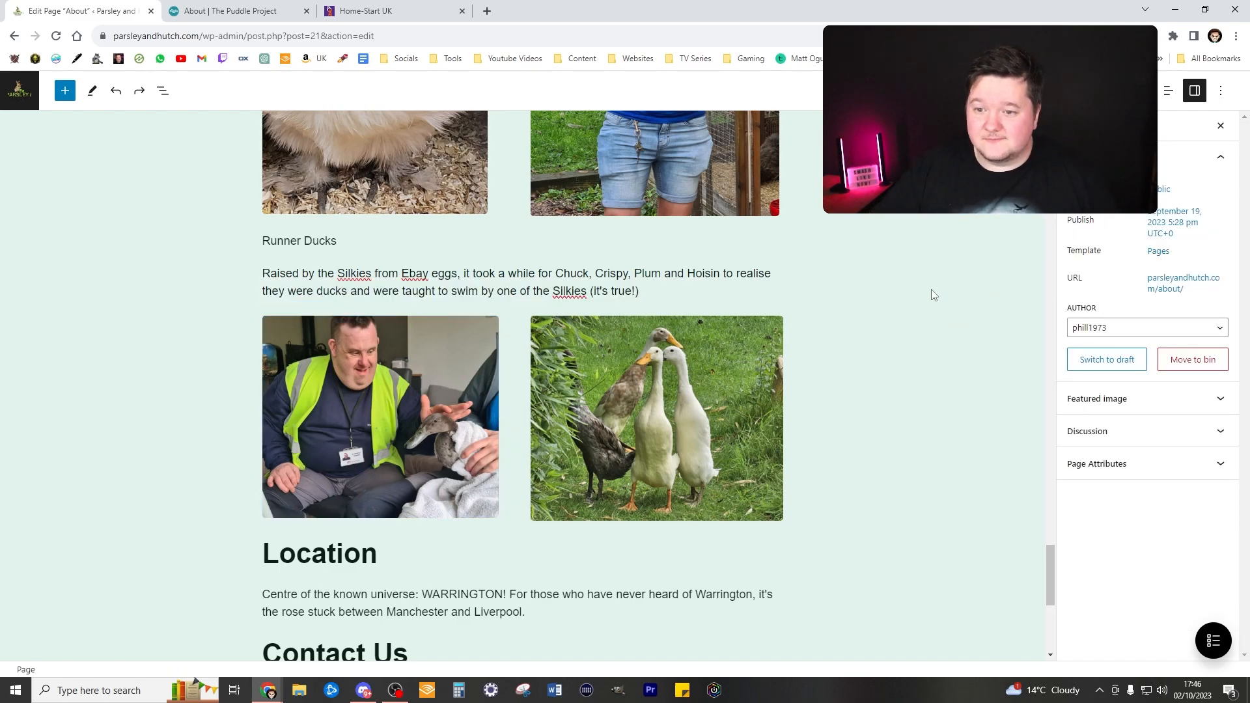
Convert the "Runner Ducks" line above its description from a paragraph to a heading.
left_click(318, 253)
left_click(321, 248)
left_click(325, 238)
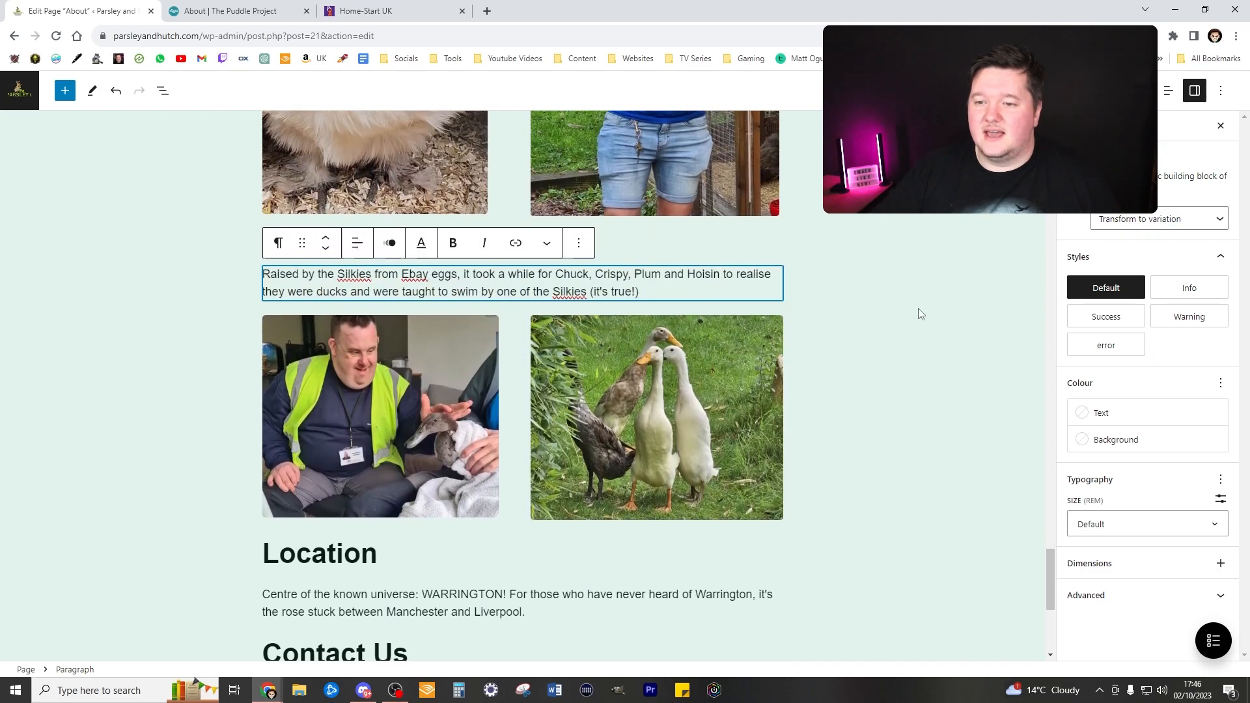
left_click(1012, 322)
left_click(290, 241)
left_click(278, 208)
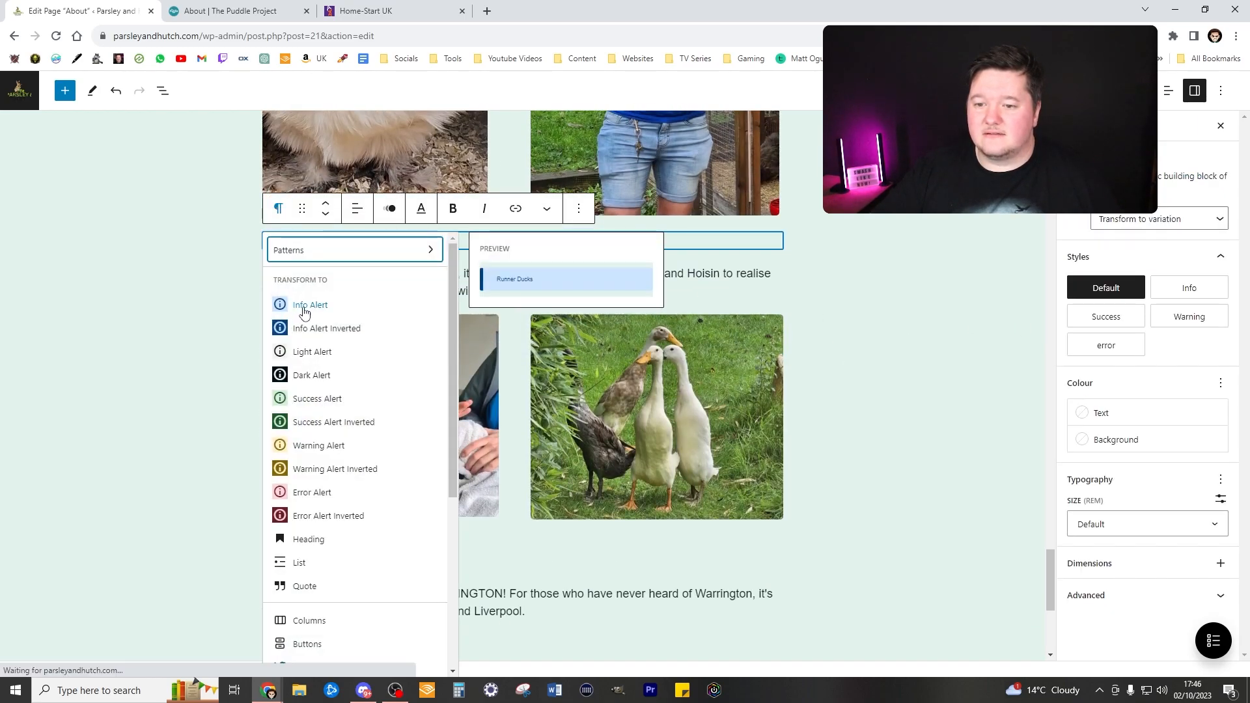
left_click(312, 538)
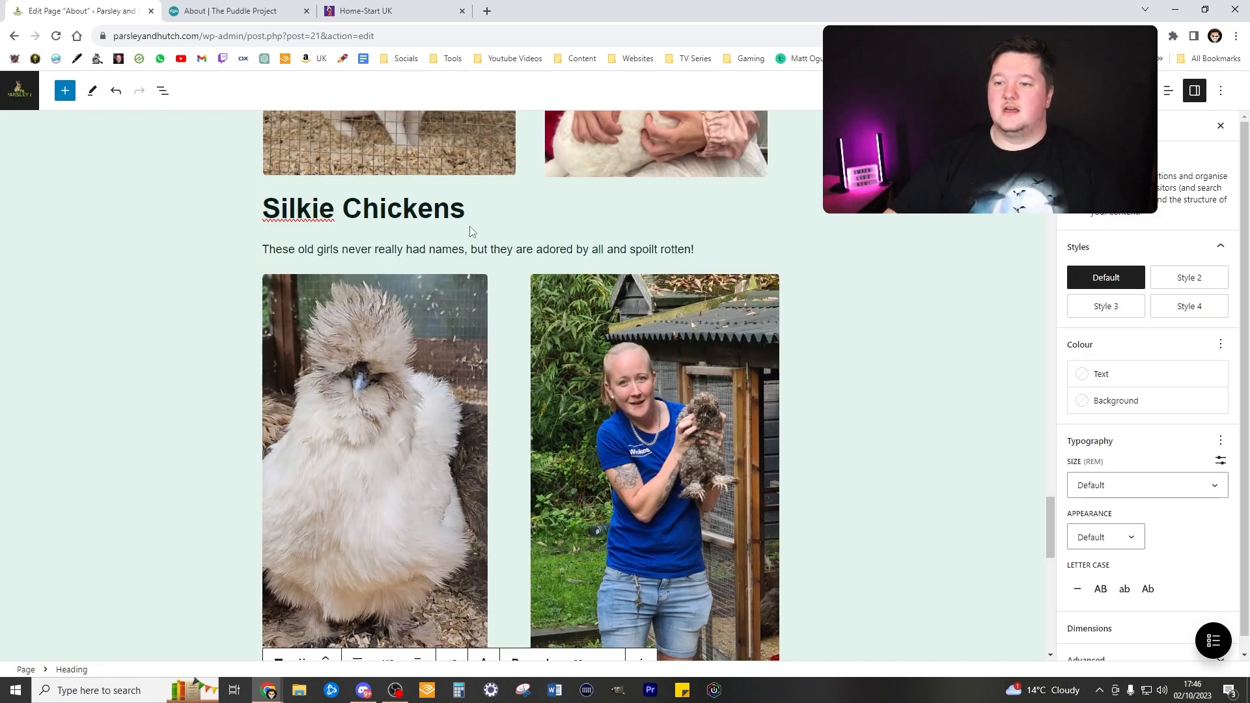
Set the "Silkie Chickens" heading to a custom font size of 35 px.
left_click(452, 212)
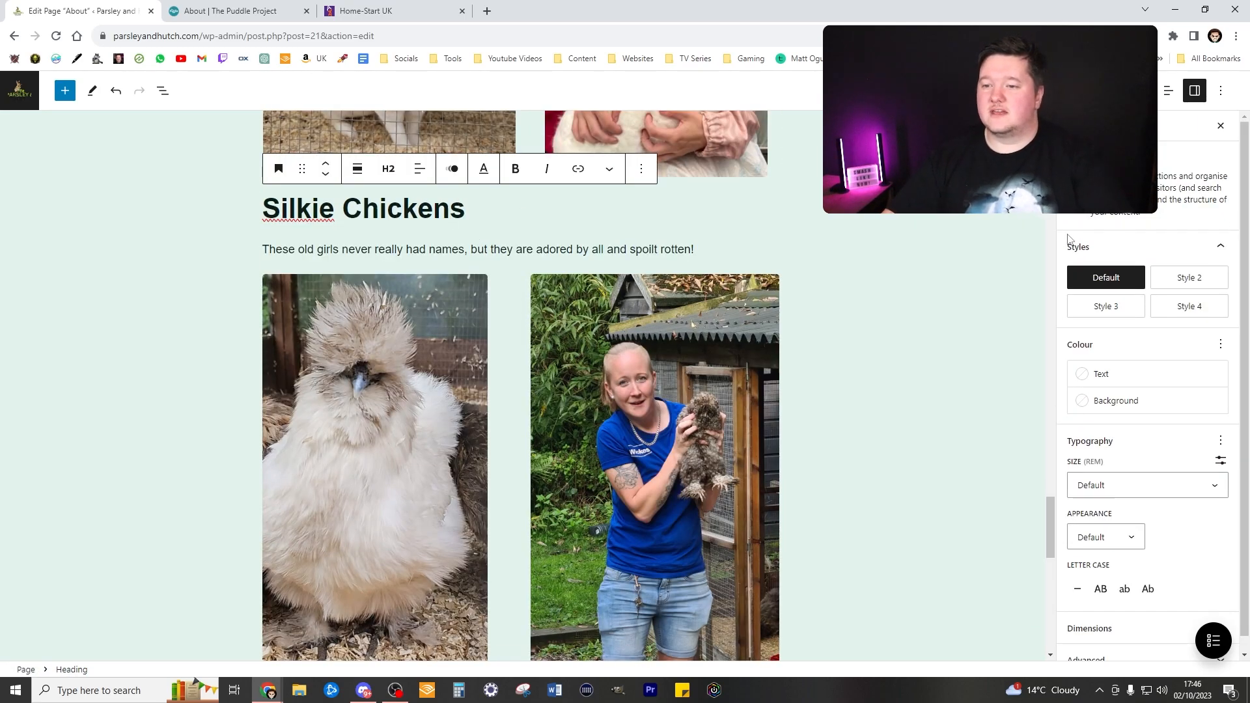
left_click(1221, 461)
left_click(1103, 480)
type("35")
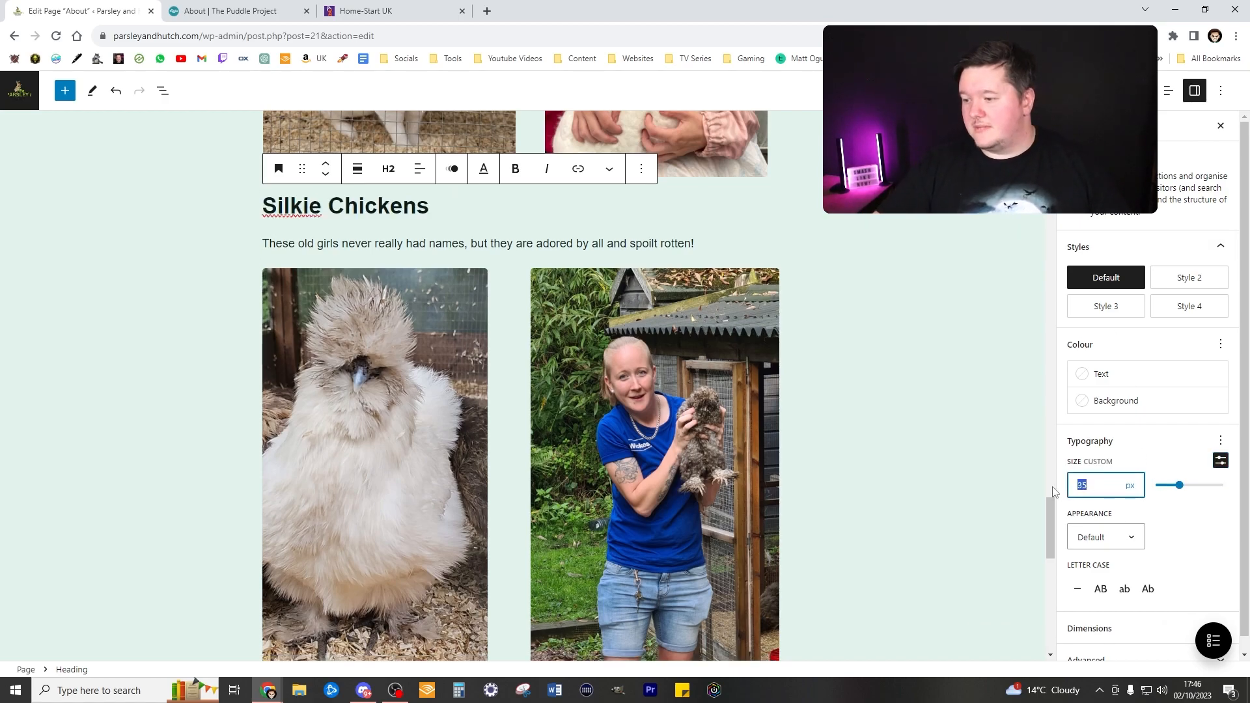
Set the "Runner Ducks" heading to a custom font size of 35 px.
scroll(689, 404, "down", 6)
left_click(384, 336)
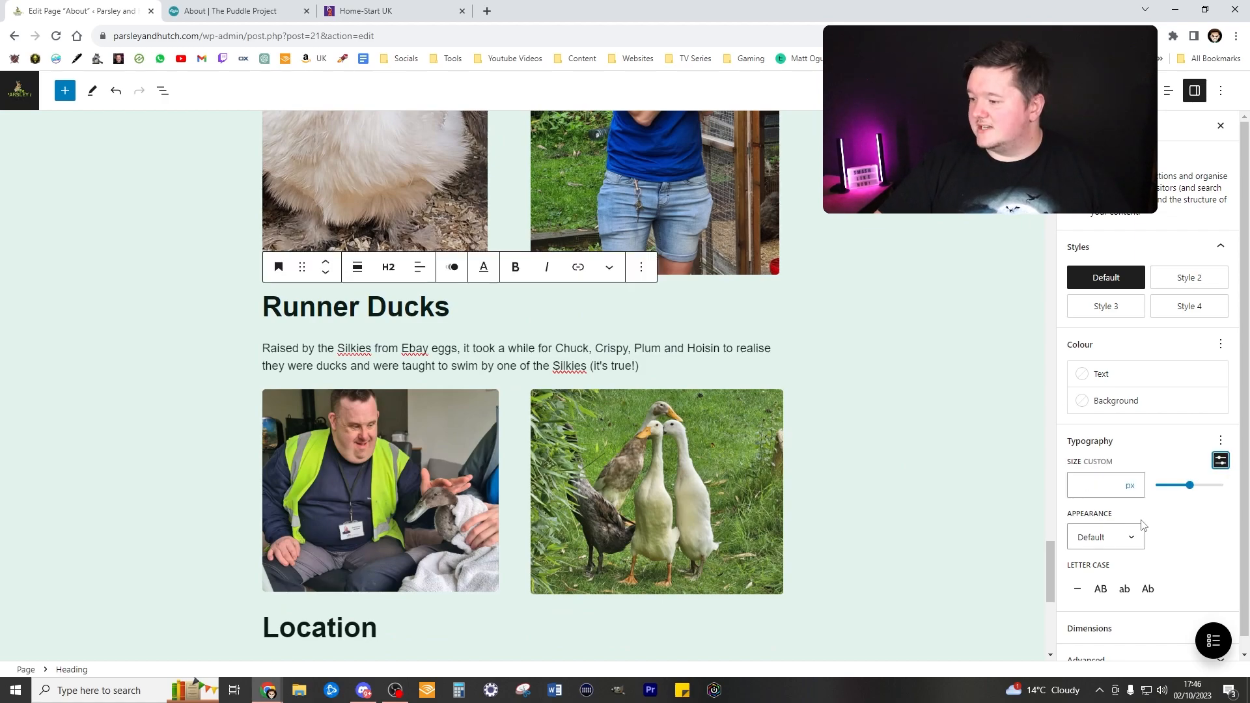
left_click(1103, 493)
type("35")
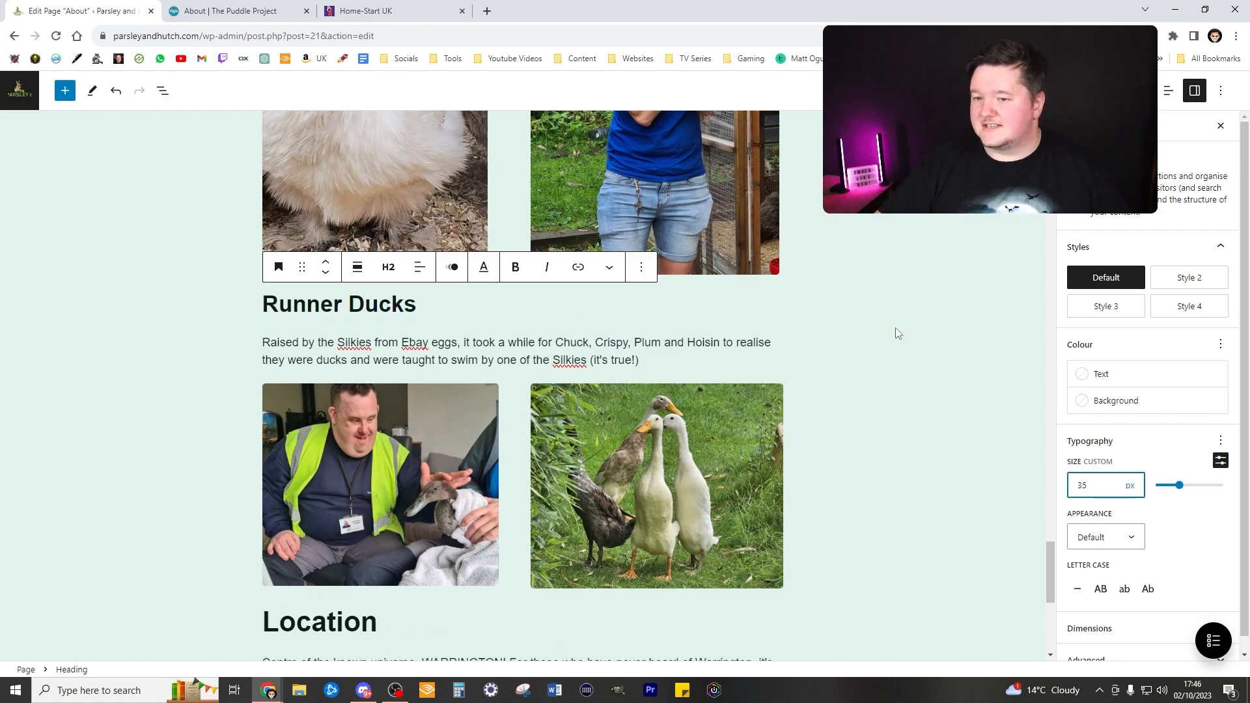
left_click(905, 378)
Change the "Hutch Rabbit: Ruby" heading in the Puddle Pets section to level H3.
scroll(906, 376, "up", 10)
scroll(904, 383, "up", 2)
scroll(353, 368, "down", 2)
left_click(423, 339)
left_click(397, 302)
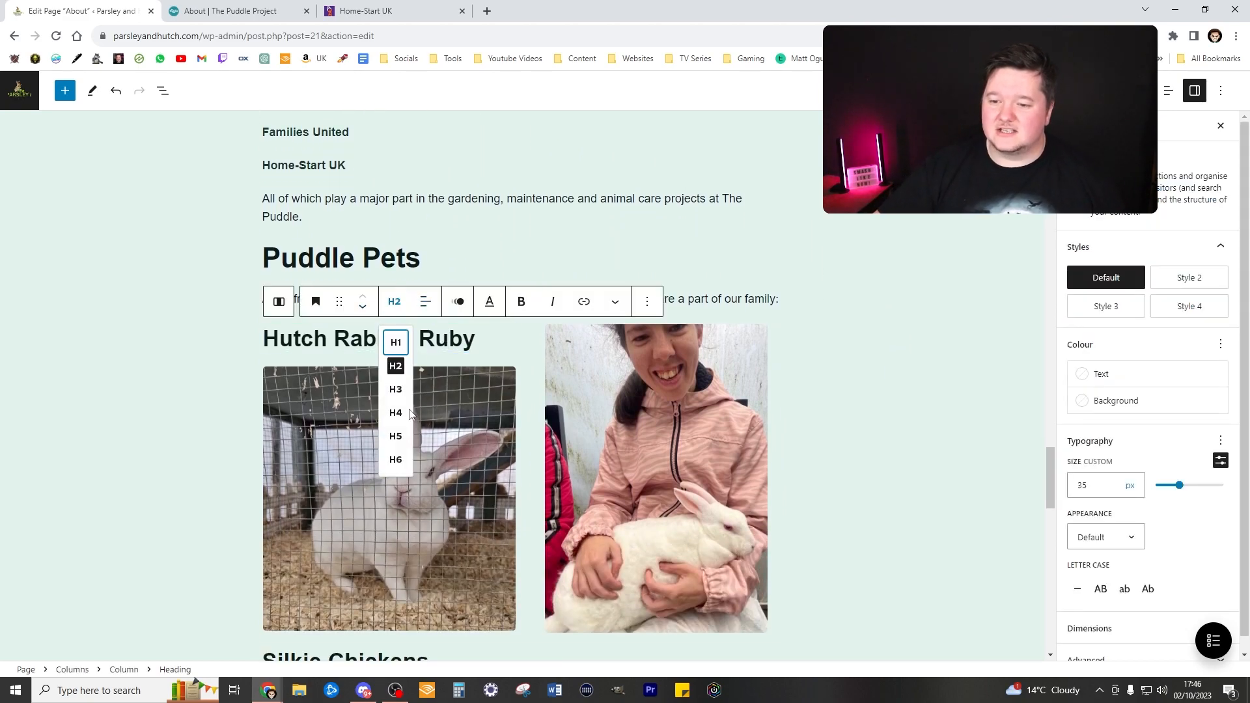
left_click(405, 394)
Change the "Silkie Chickens" heading to level H3.
left_click(391, 259)
scroll(400, 340, "down", 5)
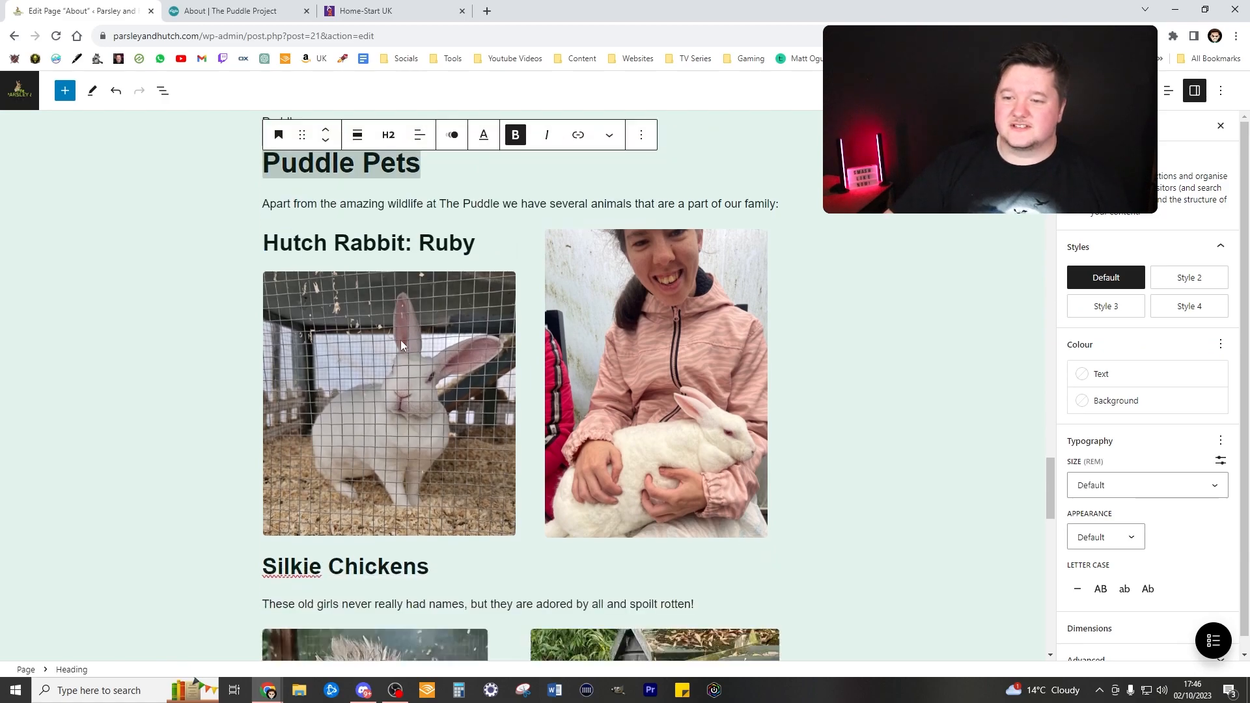
left_click(372, 336)
left_click(388, 297)
left_click(387, 393)
Change the "Runner Ducks" heading to level H3 to match the other pet headings.
scroll(364, 402, "up", 9)
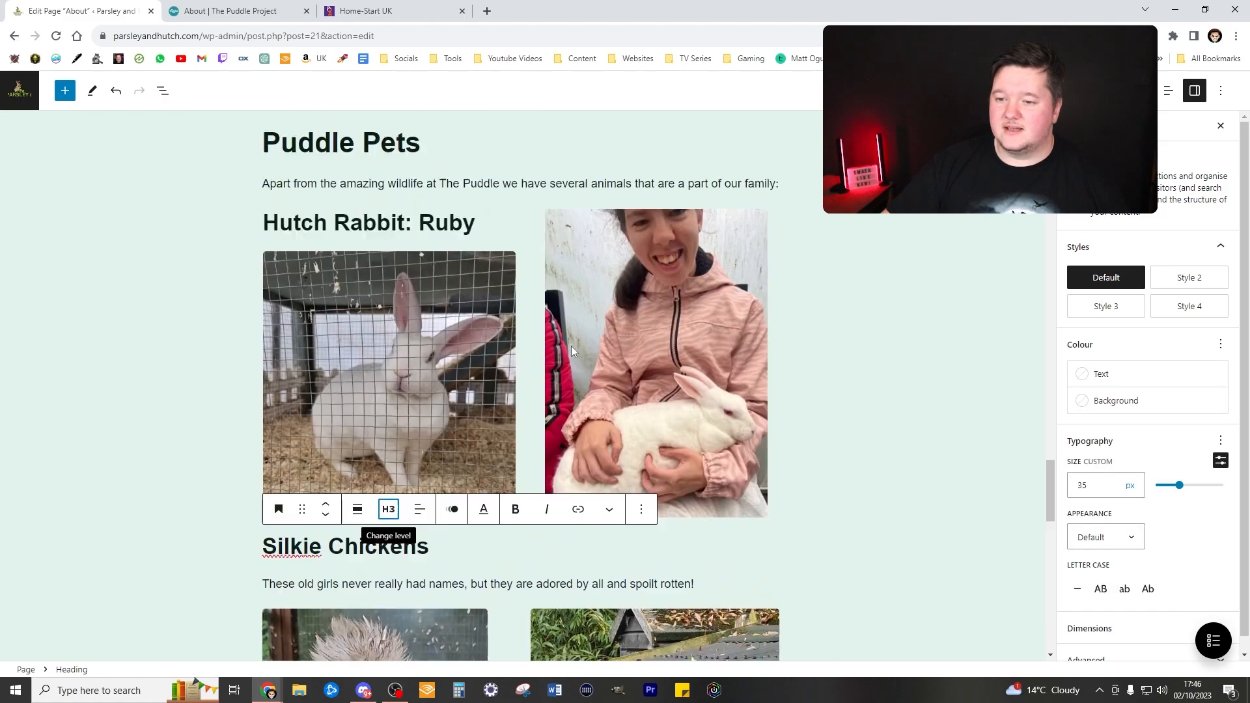
scroll(336, 391, "down", 2)
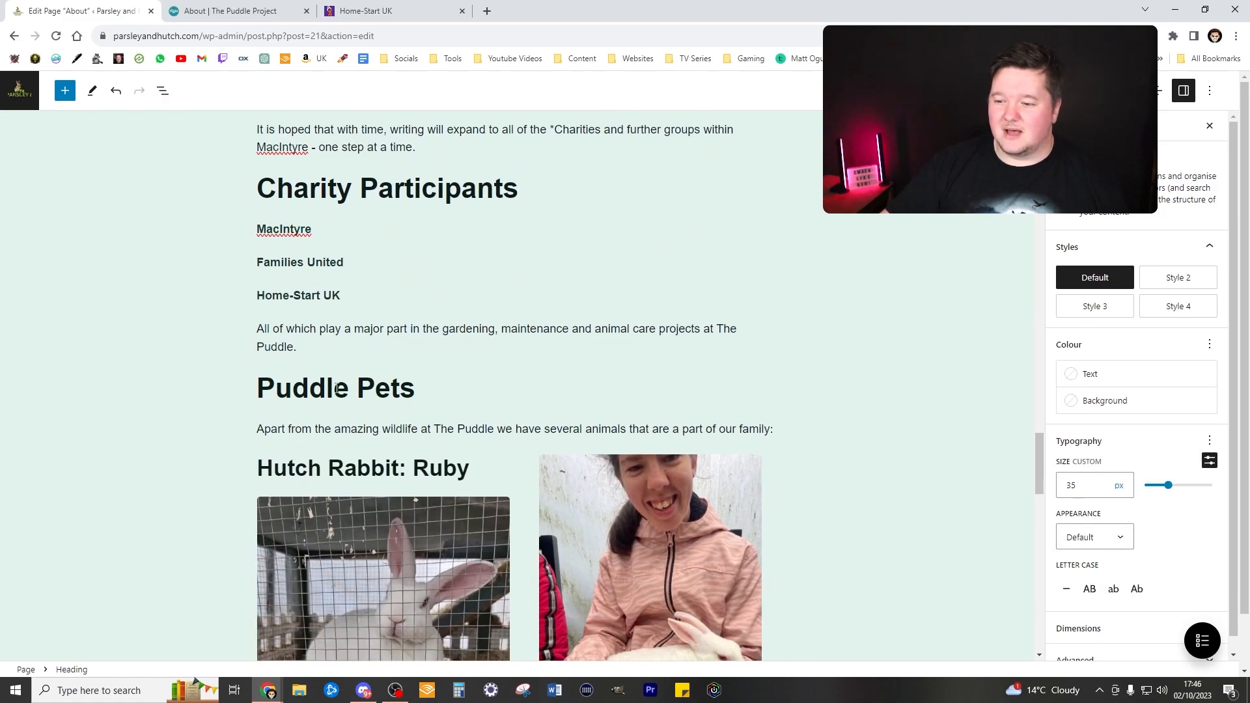
scroll(329, 389, "down", 2)
scroll(353, 343, "down", 10)
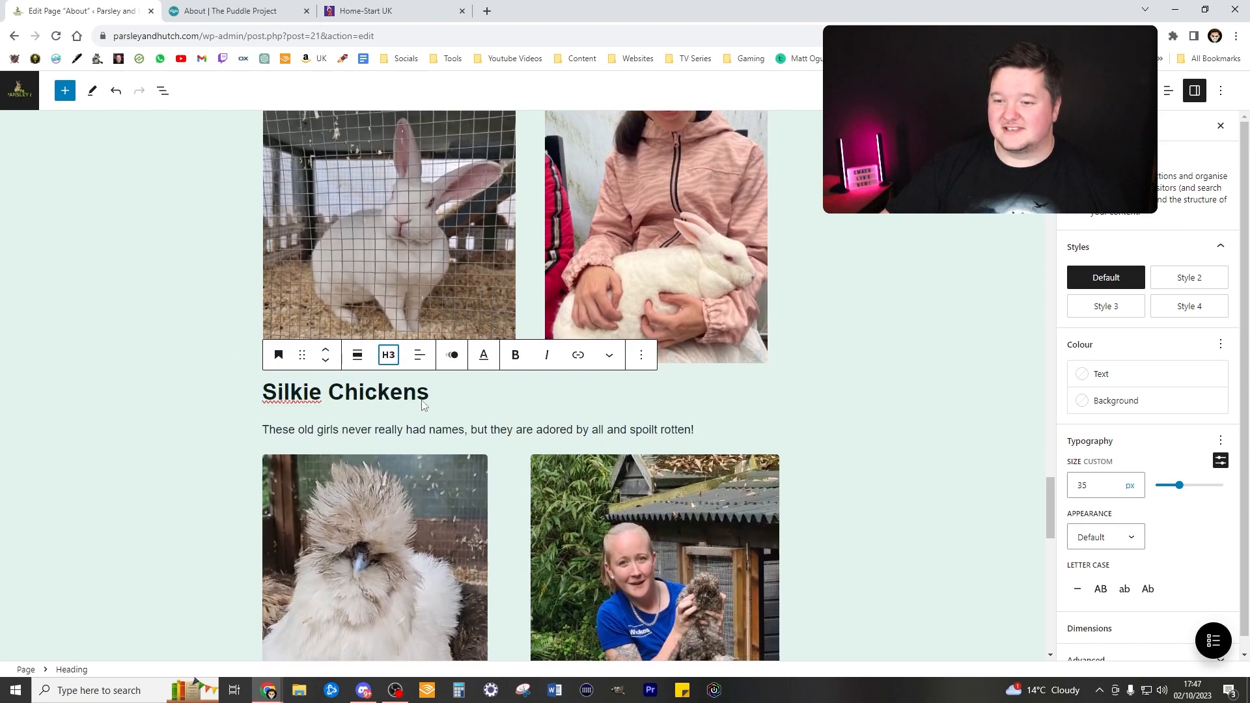
left_click(392, 500)
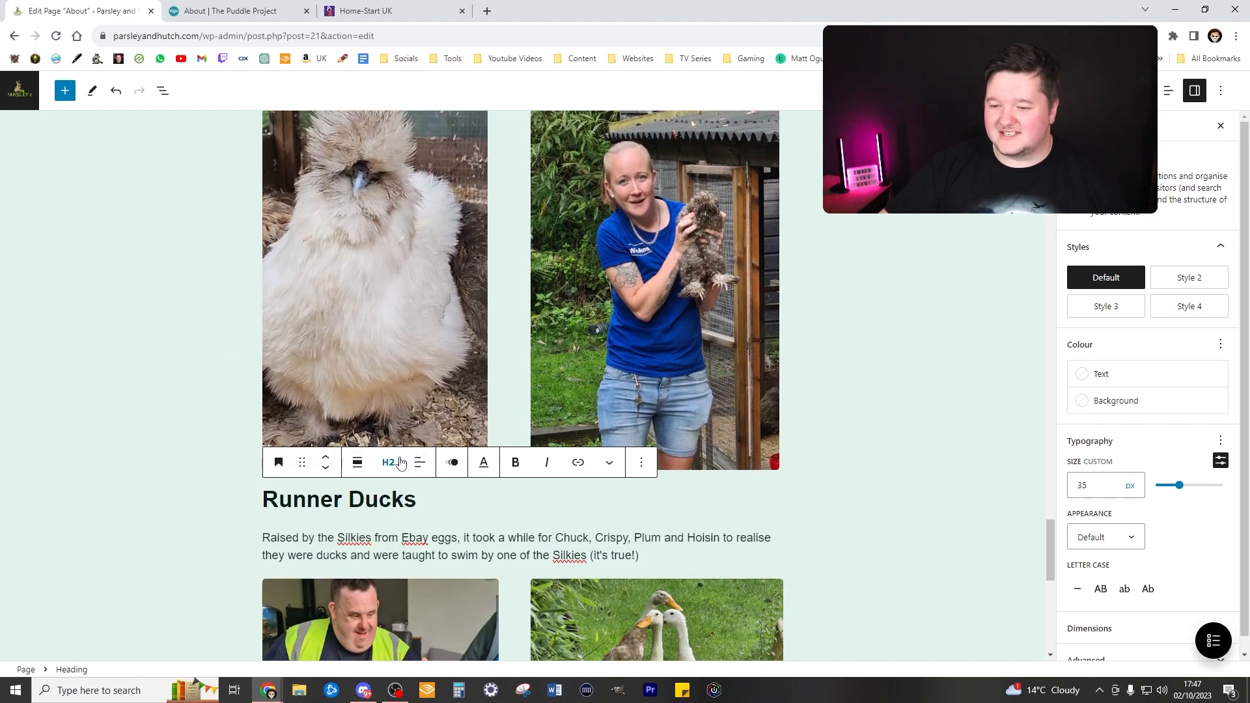
left_click(389, 463)
left_click(394, 555)
left_click(859, 400)
Review the Location and Contact Us sections and look up the address on The Puddle Project's website.
scroll(818, 373, "down", 5)
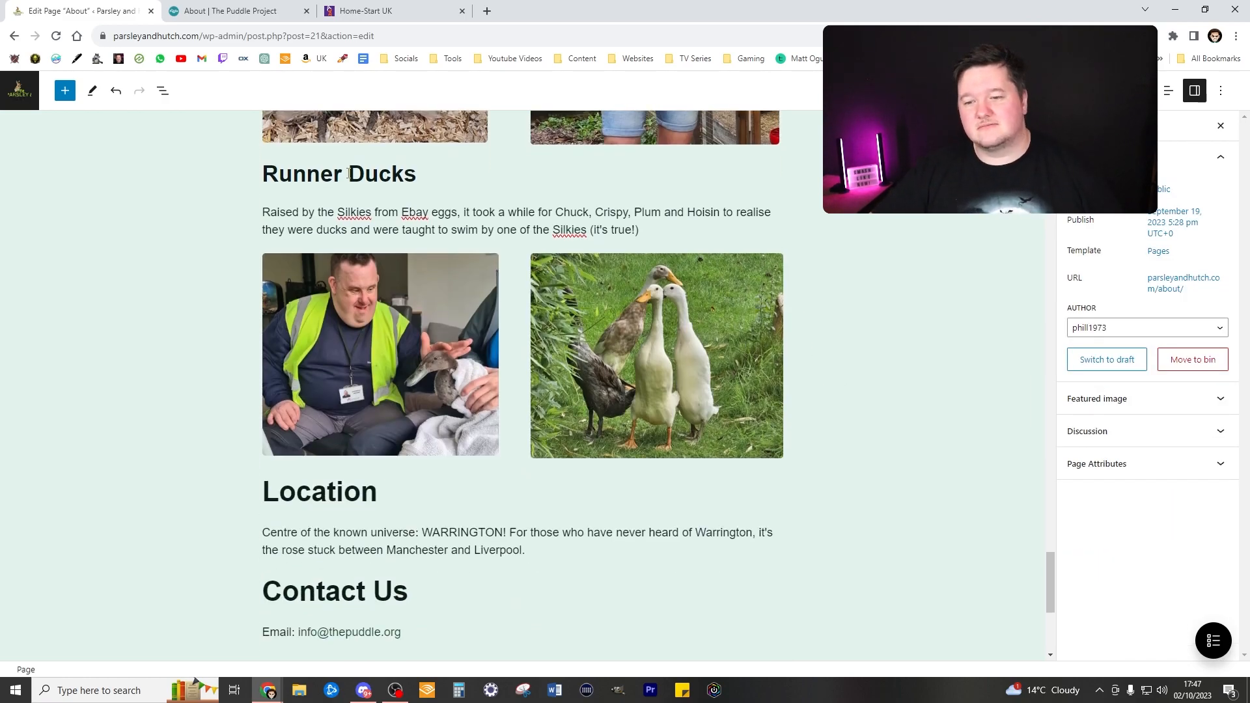
scroll(430, 274, "down", 3)
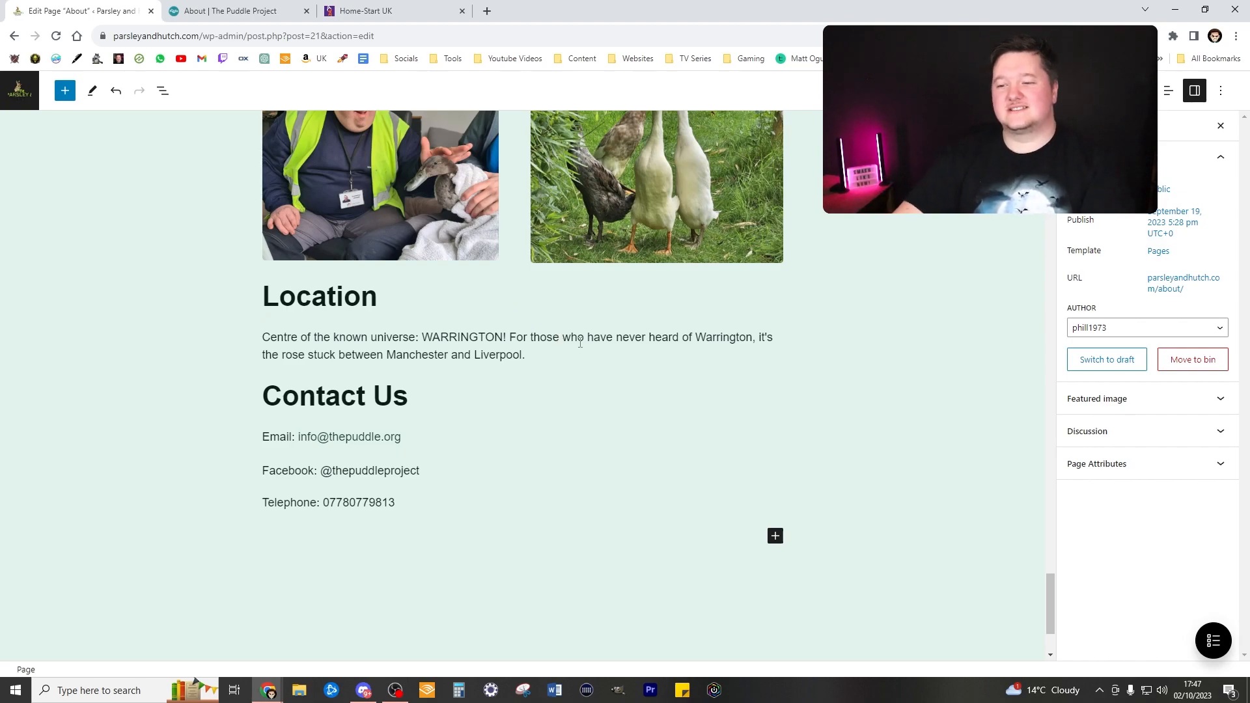
left_click_drag(579, 348, 407, 327)
left_click(903, 249)
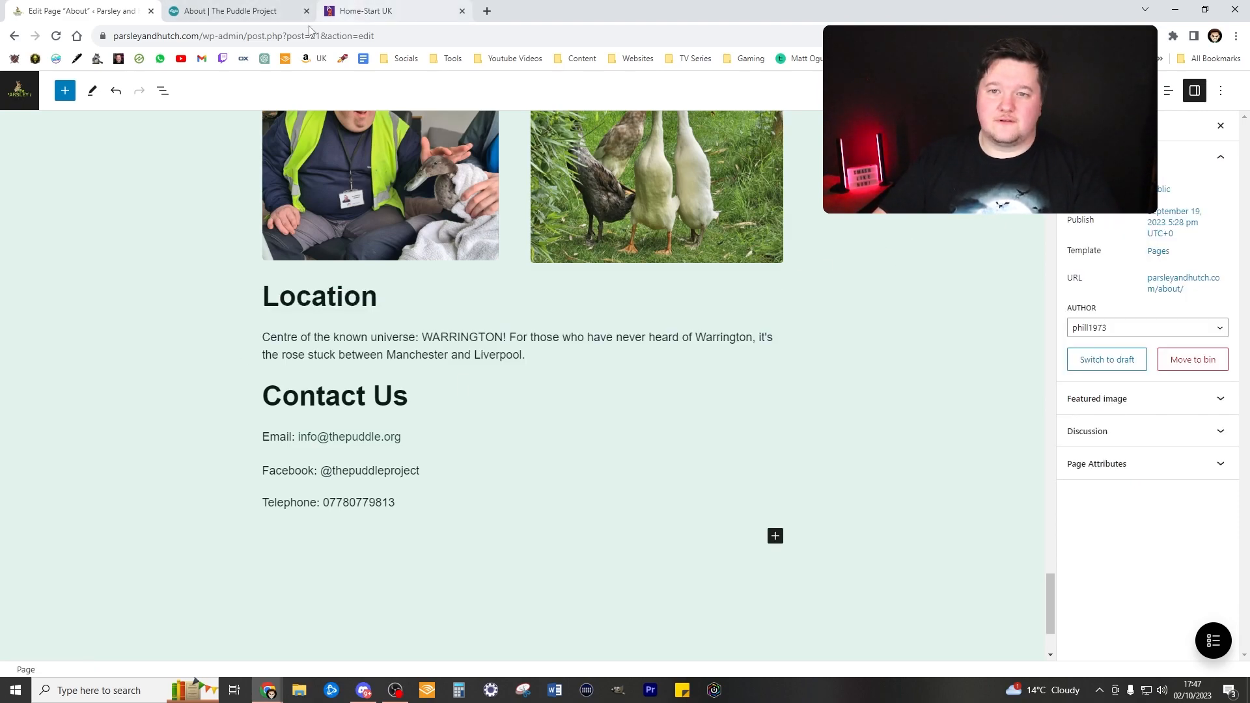
left_click(230, 10)
scroll(625, 393, "down", 5)
scroll(628, 389, "down", 4)
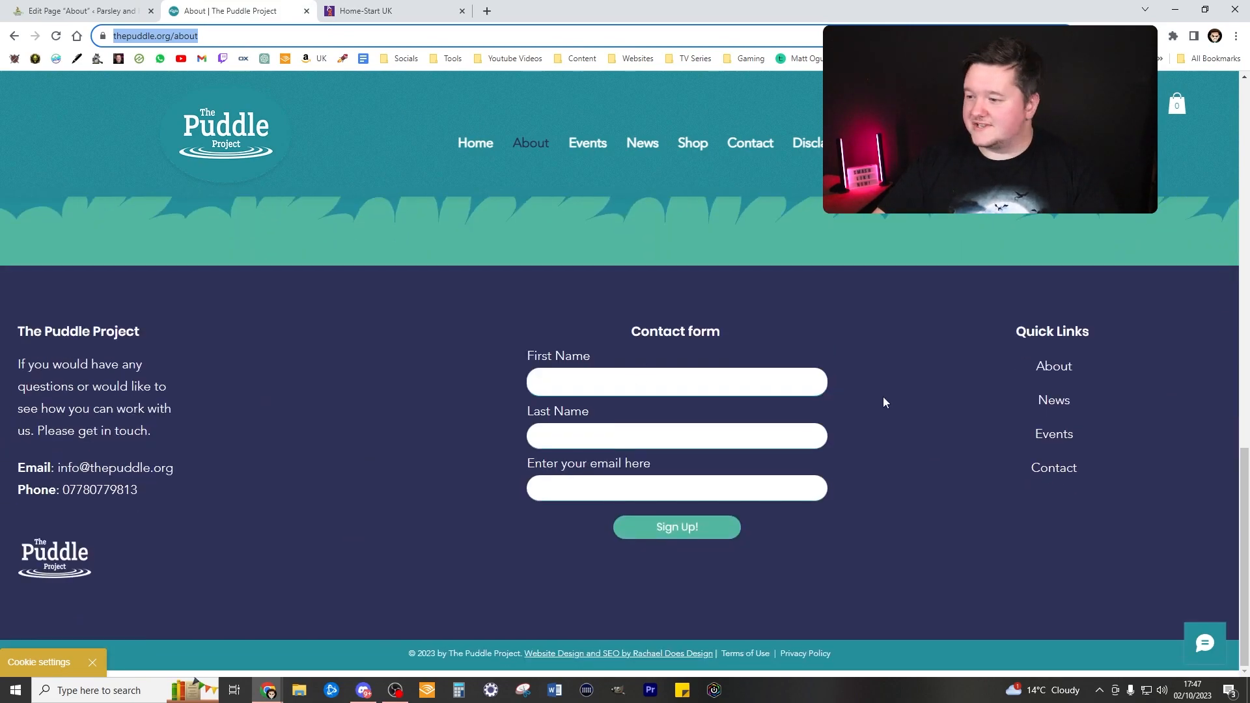
scroll(705, 125, "up", 1)
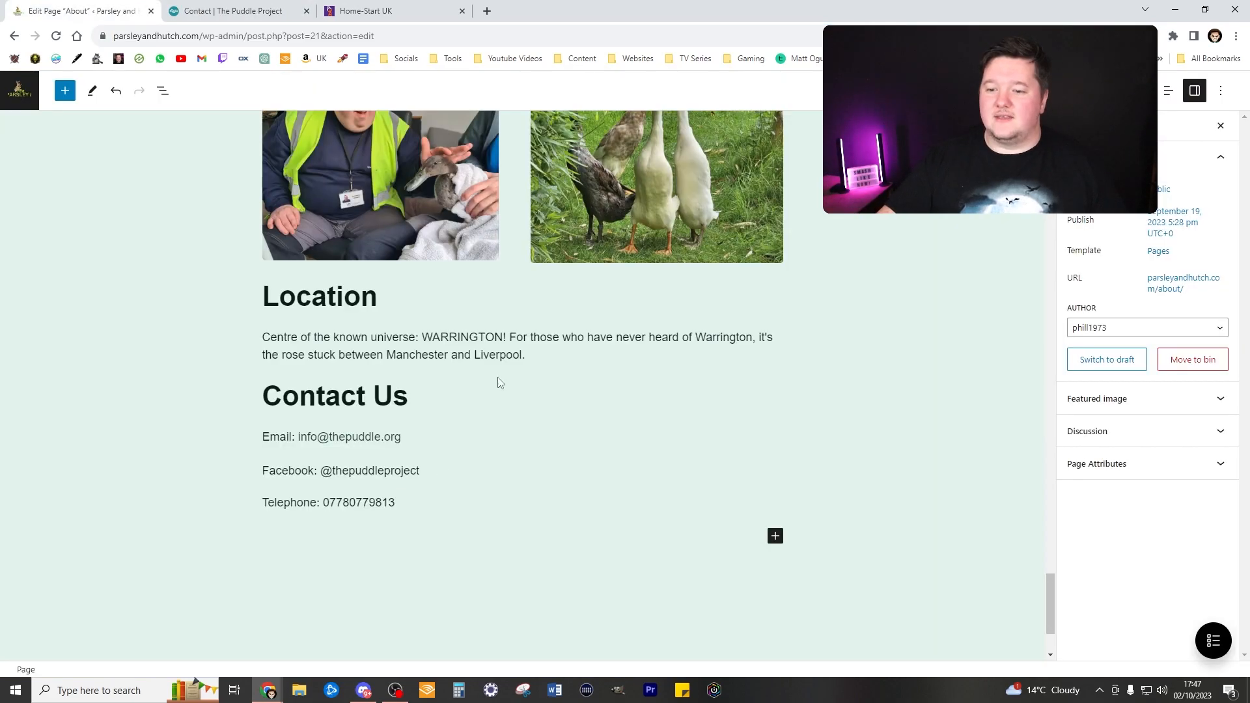
Add a paragraph under the Location heading reading "Parsley & Hutch Address (The Puddle):" followed by the project's postal address.
left_click(459, 295)
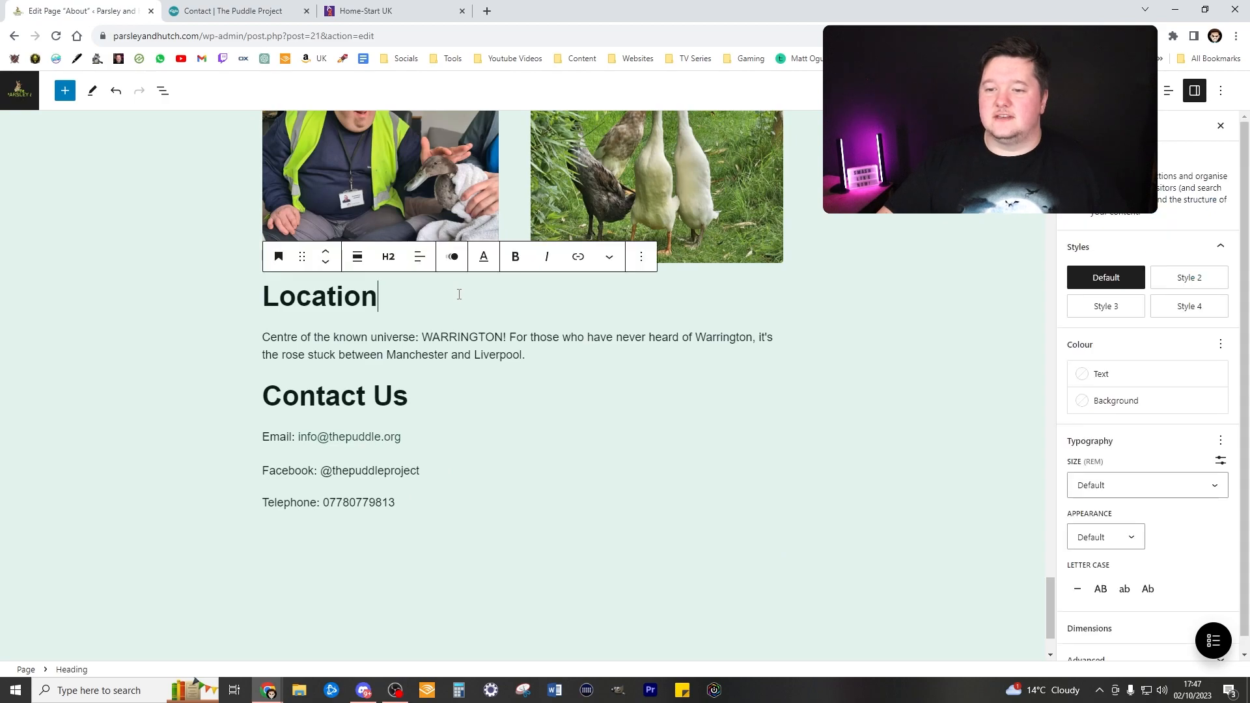
key("Return")
type("Parsley & Hutch Address (The Puddle): The Puddle Project, Fearnly Wood. Warrington")
Italicise the "Centre of the known universe" paragraph and make the postal address in the paragraph above it bold.
left_click_drag(264, 371, 576, 388)
key("ctrl+i")
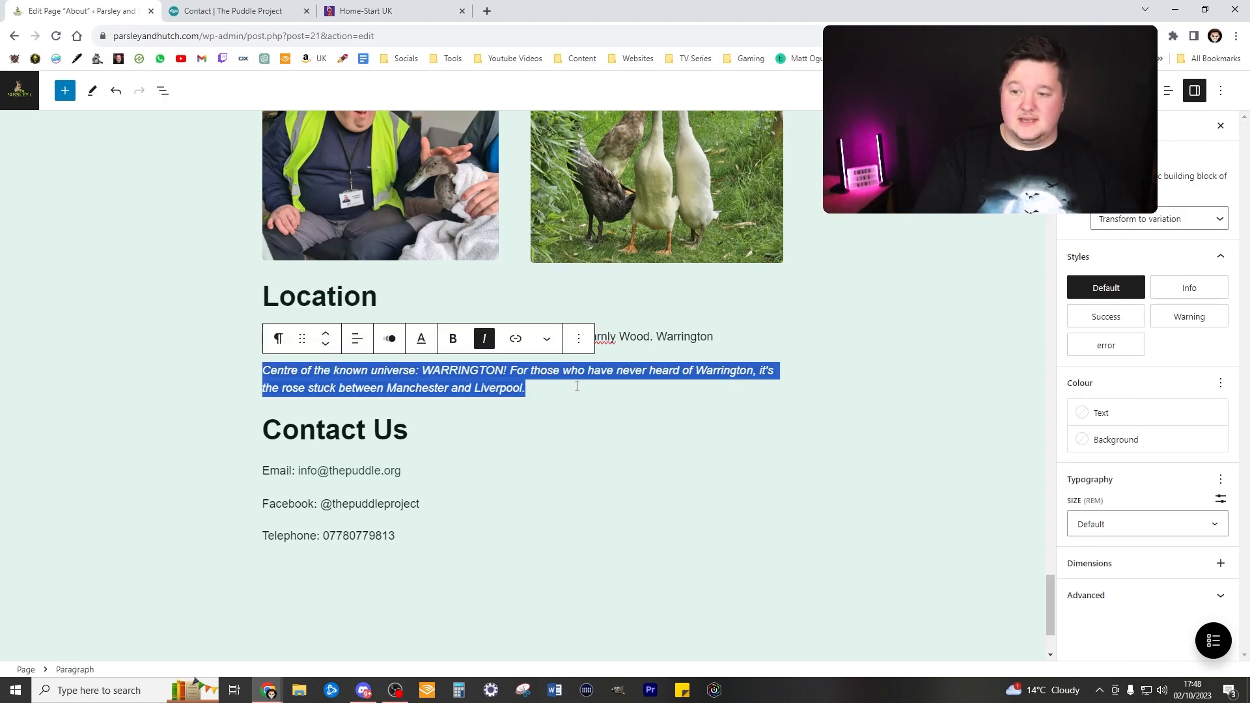
left_click(800, 374)
left_click_drag(736, 330, 471, 337)
key("ctrl+b")
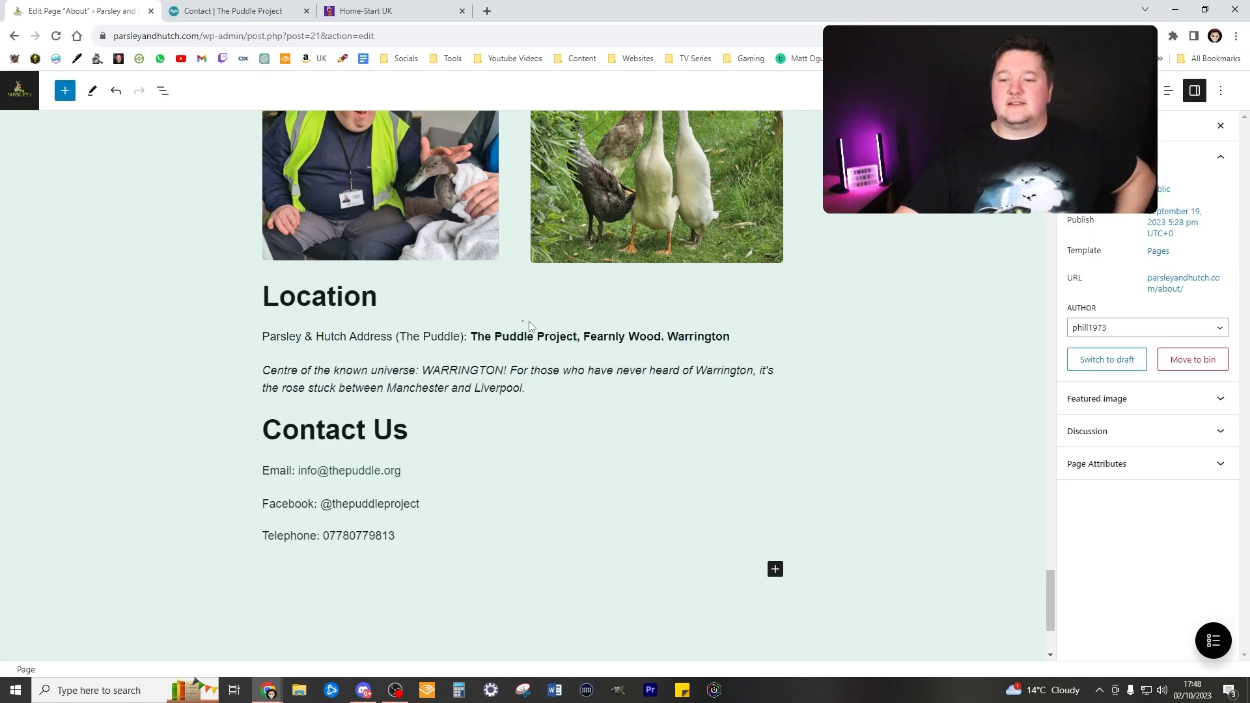
Split the bold postal address onto its own line below "Parsley & Hutch Address (The Puddle):".
left_click(470, 336)
key("Return")
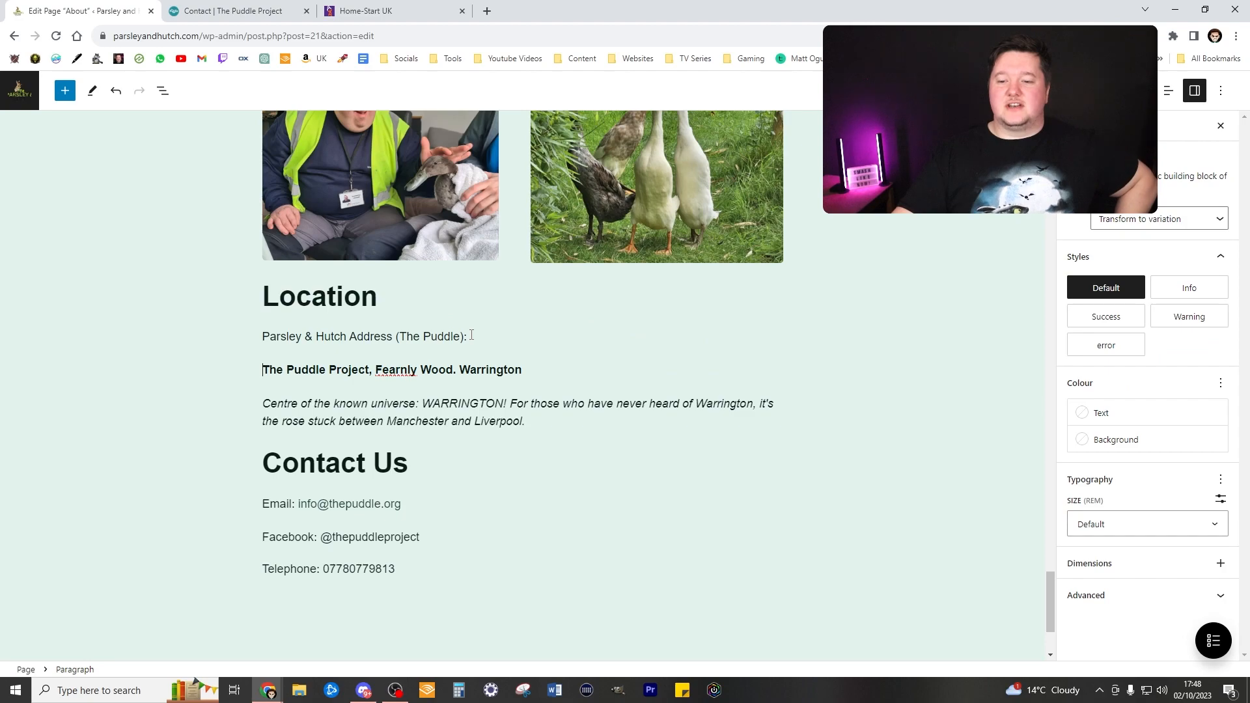
left_click(740, 326)
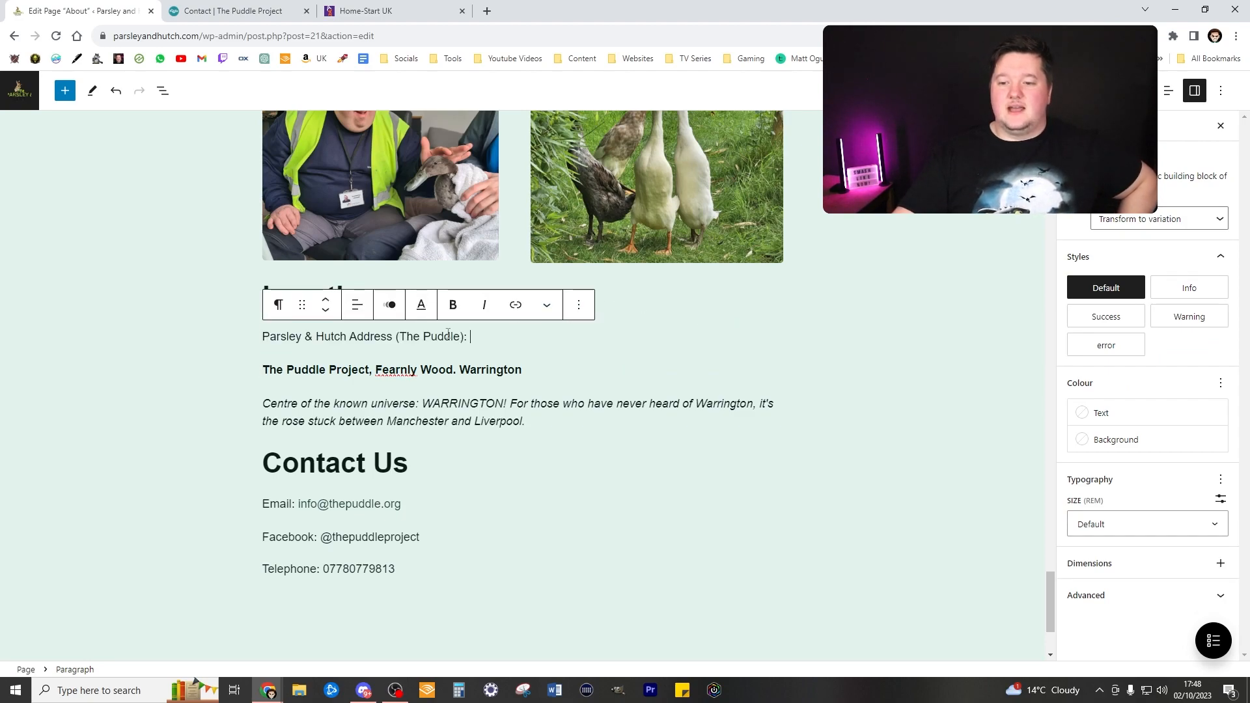
Convert "Parsley & Hutch Address (The Puddle):" to a heading at level H3.
left_click_drag(467, 336, 240, 335)
left_click(278, 305)
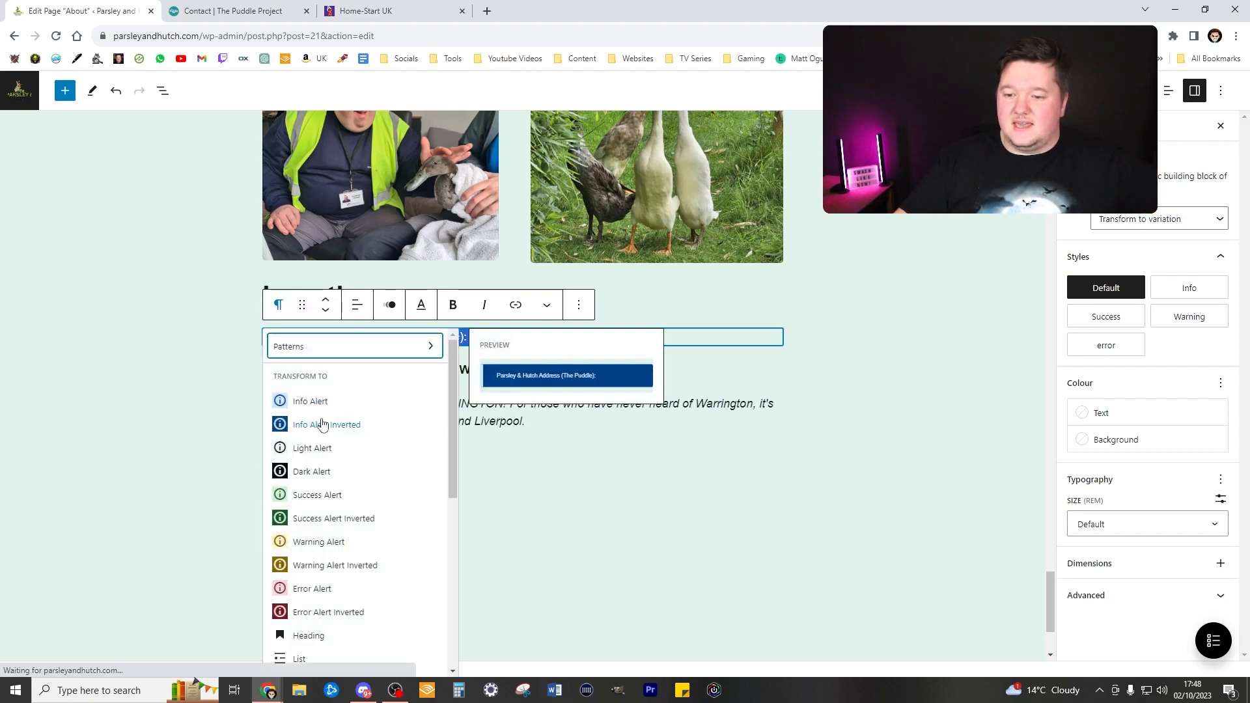
left_click(345, 637)
left_click(388, 305)
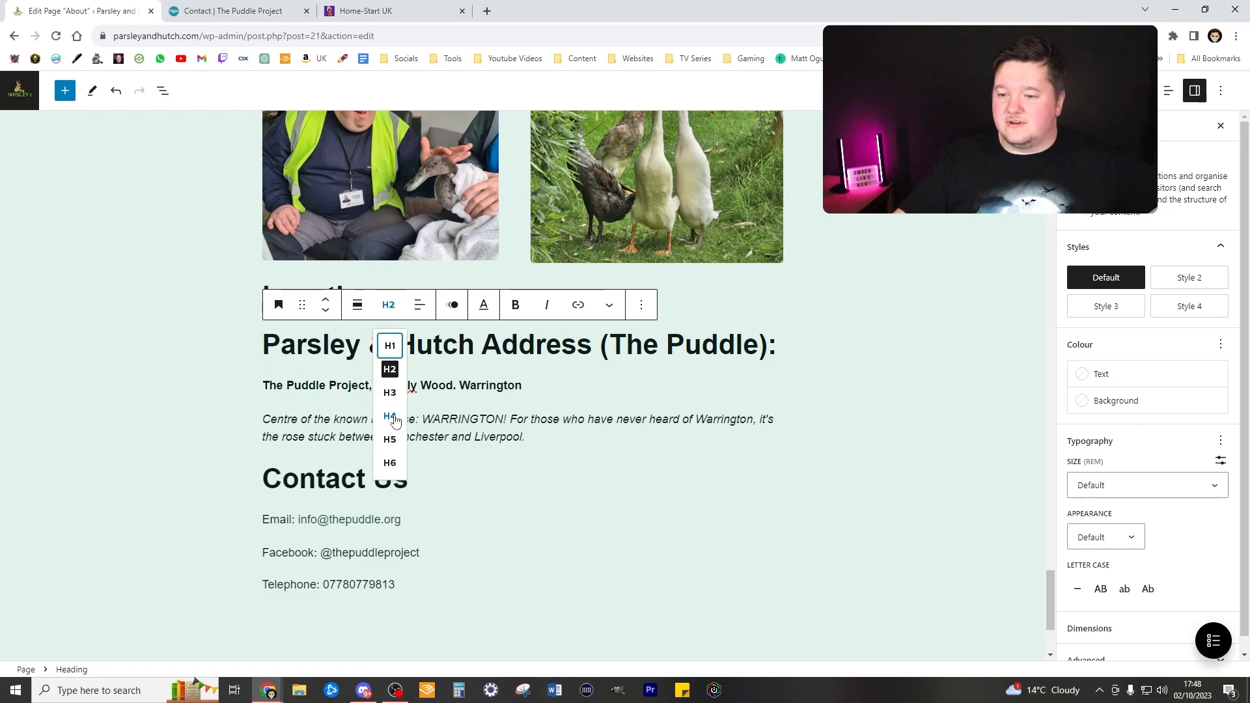
left_click(390, 393)
Expand the page's featured image settings and look through the opening sections for a suitable photo.
scroll(753, 394, "down", 1)
scroll(716, 407, "up", 5)
scroll(680, 426, "up", 20)
scroll(710, 424, "up", 10)
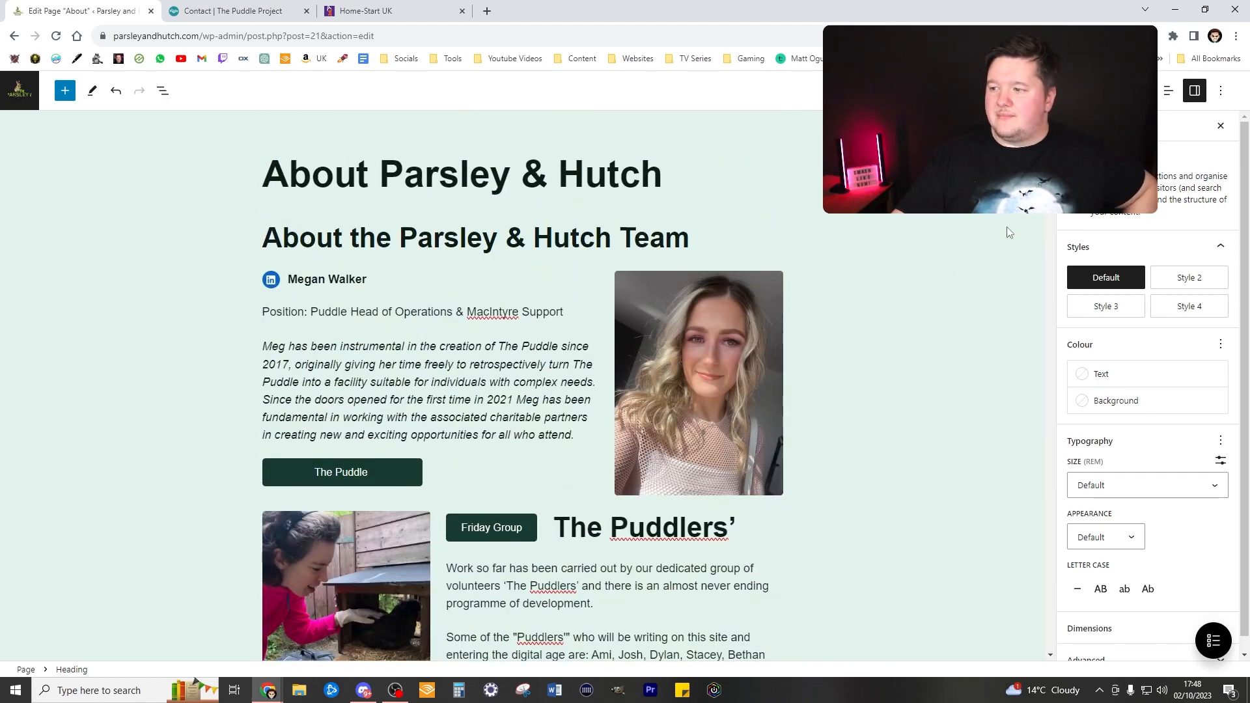
scroll(944, 251, "down", 2)
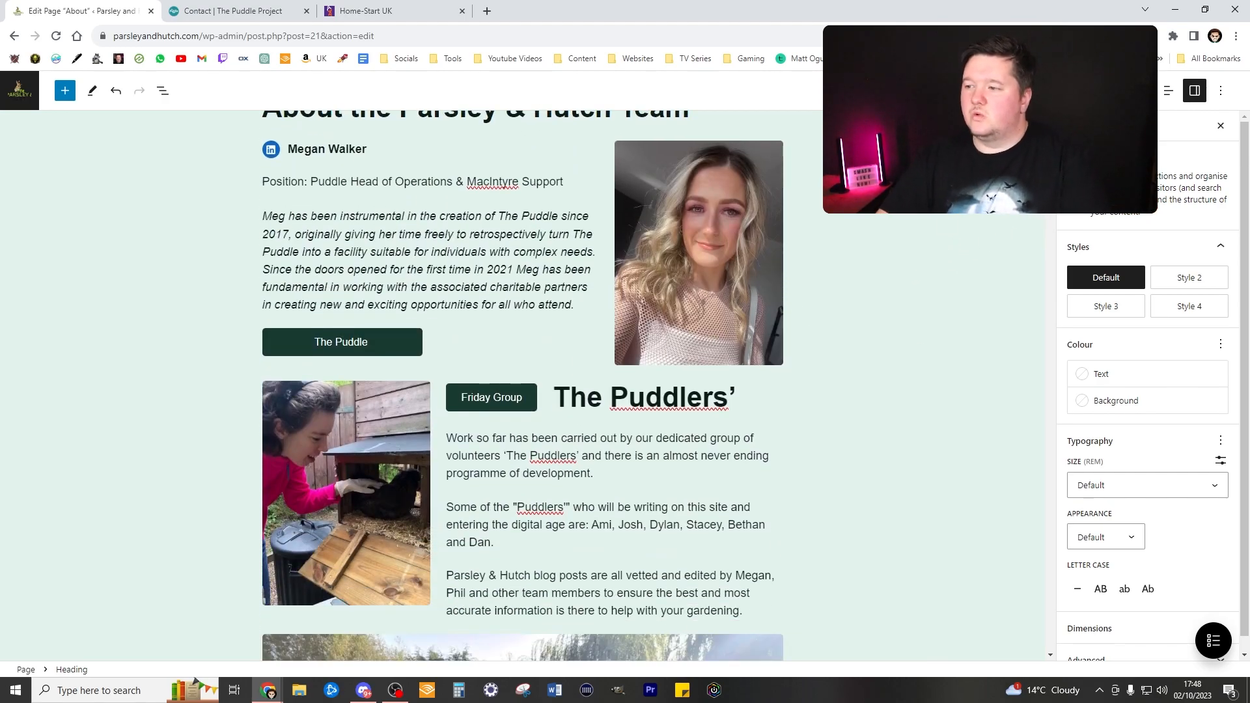
left_click(1086, 126)
left_click(1122, 397)
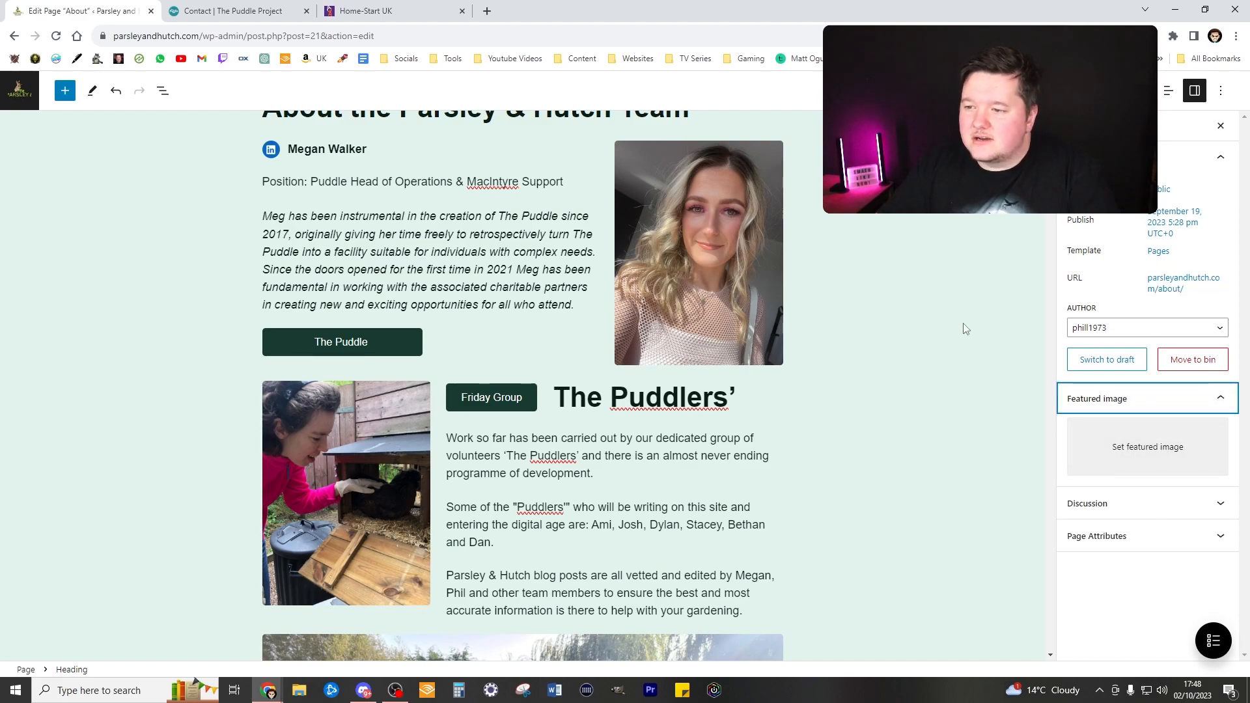
scroll(964, 329, "down", 6)
left_click(567, 339)
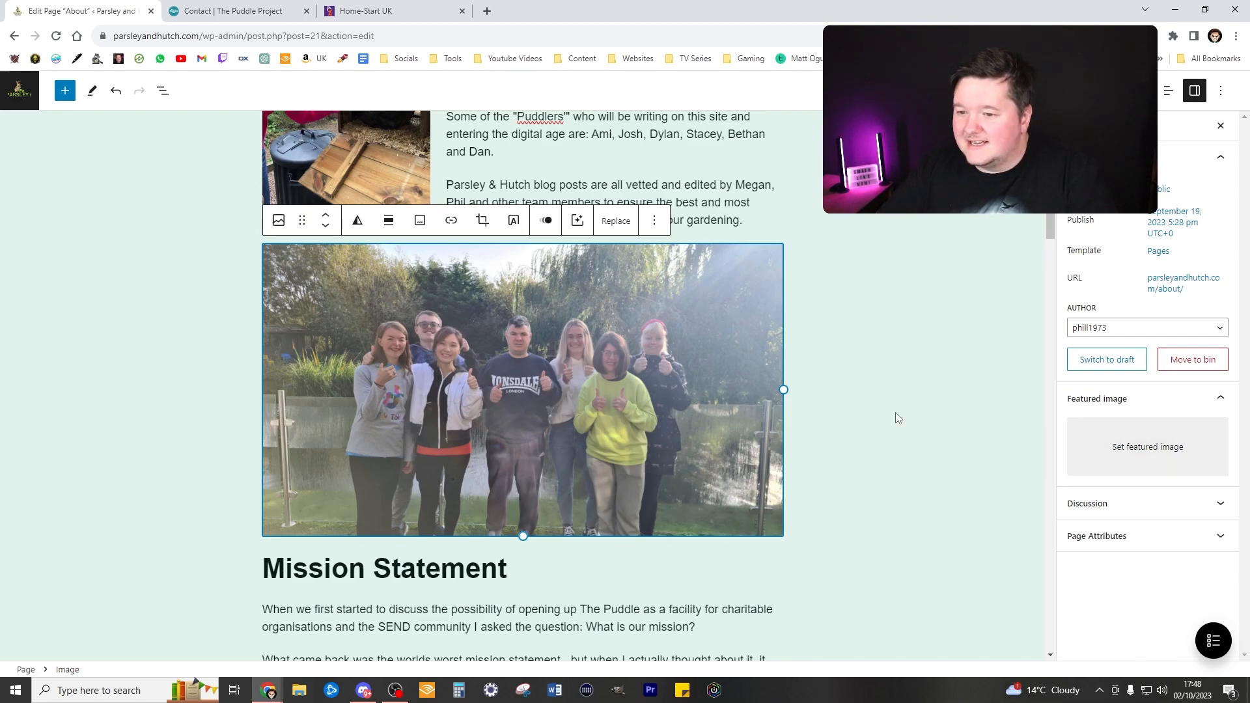
scroll(896, 415, "up", 7)
scroll(883, 414, "down", 8)
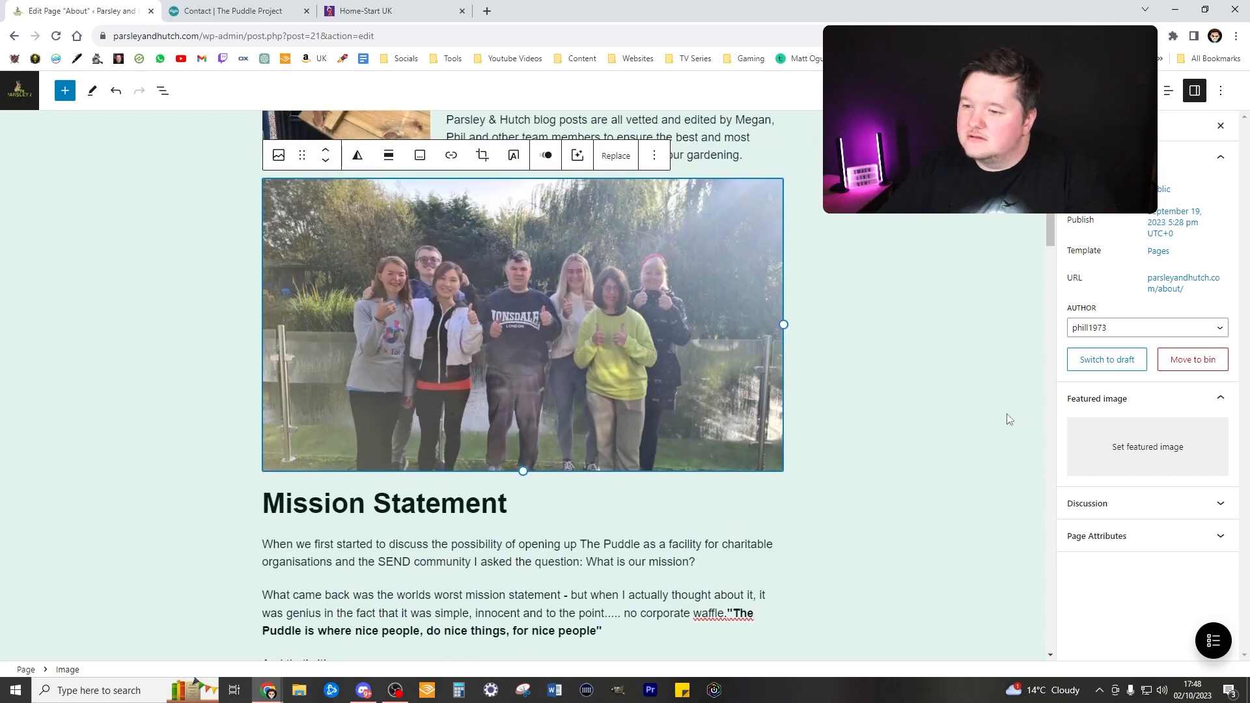
Set the group photo with thumbs up by the pond as the page's featured image from the media library.
left_click(1101, 442)
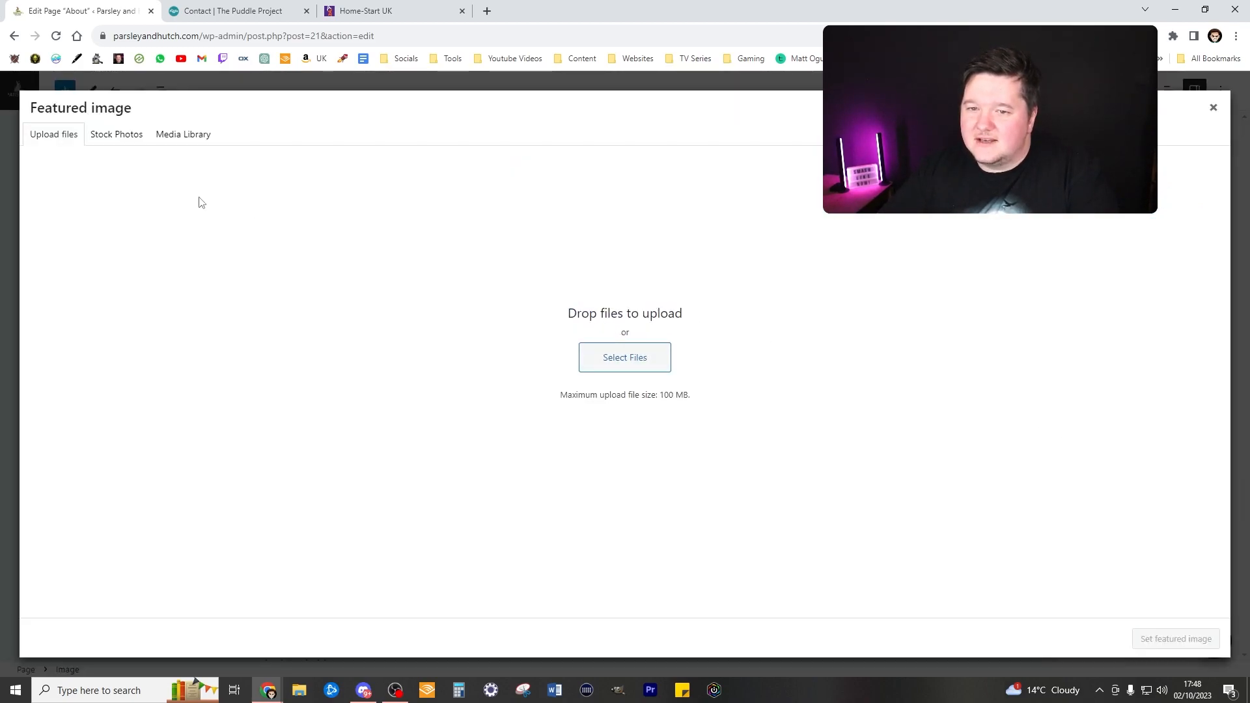
left_click(182, 135)
left_click(811, 261)
left_click(1177, 639)
Review the whole About page, from the team introduction through the mission, history and pet sections to the end.
scroll(981, 382, "up", 8)
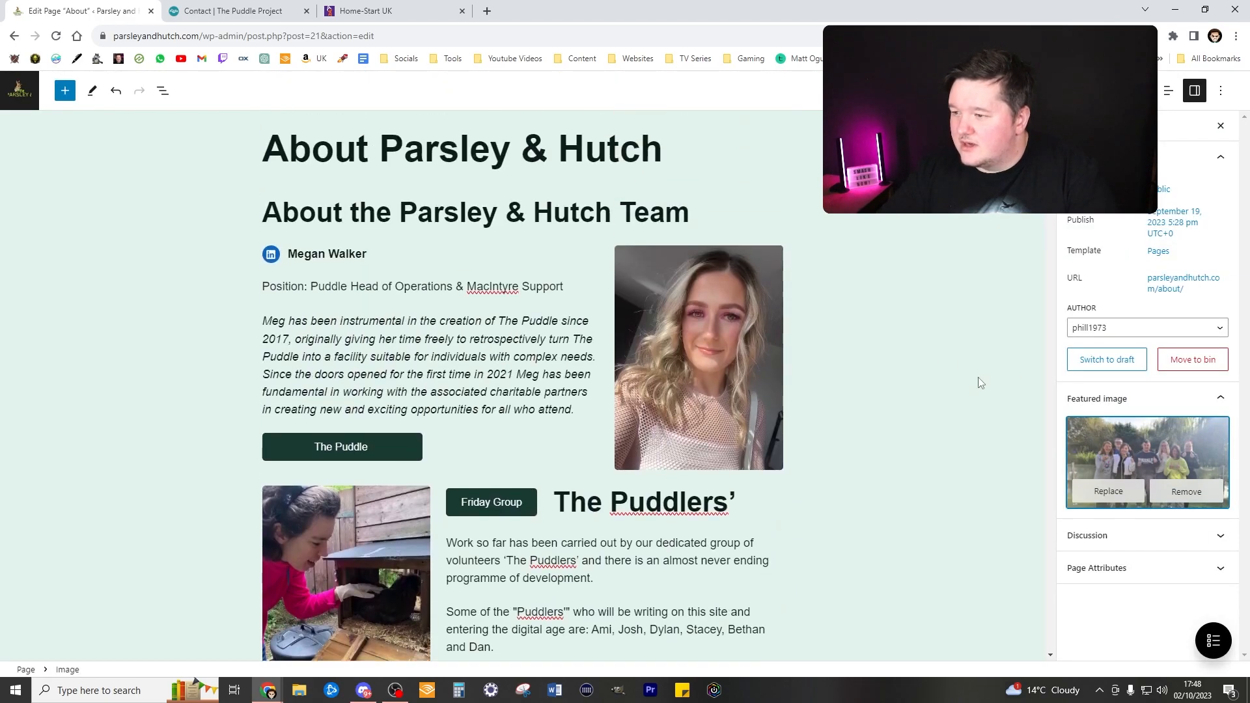
scroll(826, 264, "down", 12)
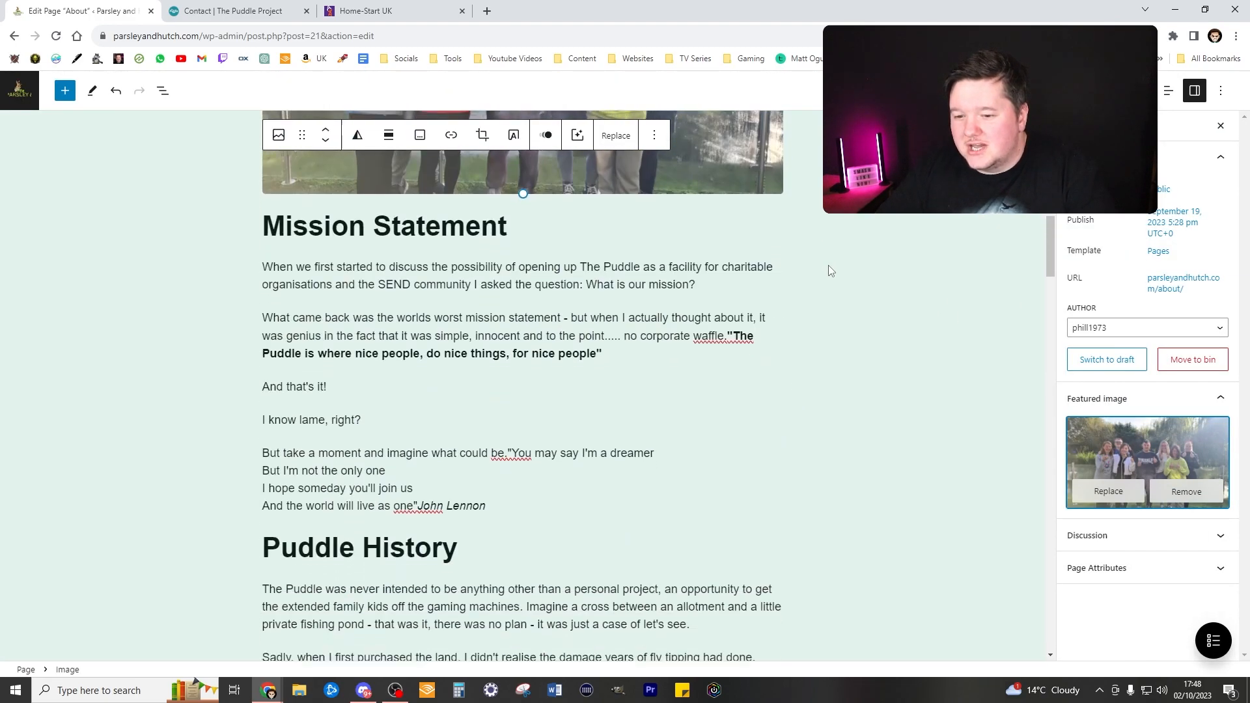
scroll(830, 265, "down", 3)
scroll(670, 250, "down", 4)
scroll(670, 250, "down", 15)
scroll(735, 291, "down", 17)
scroll(745, 299, "down", 2)
scroll(975, 228, "up", 20)
scroll(1011, 219, "up", 10)
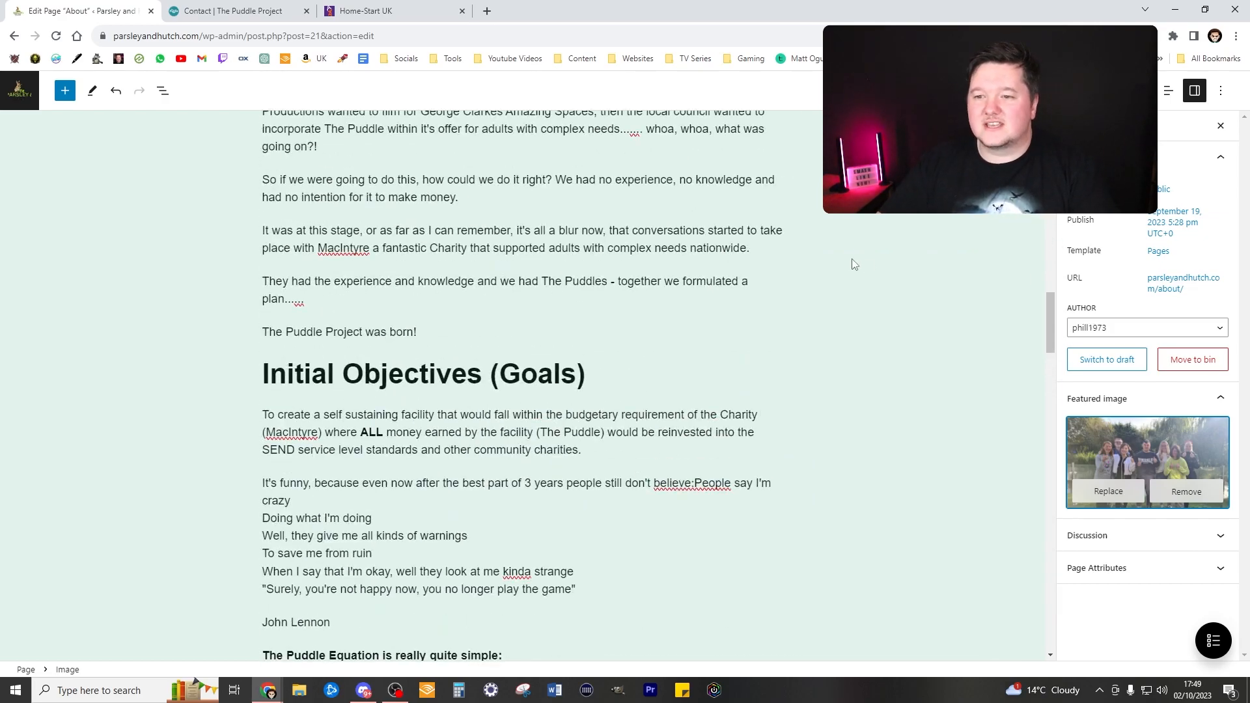
scroll(854, 265, "up", 10)
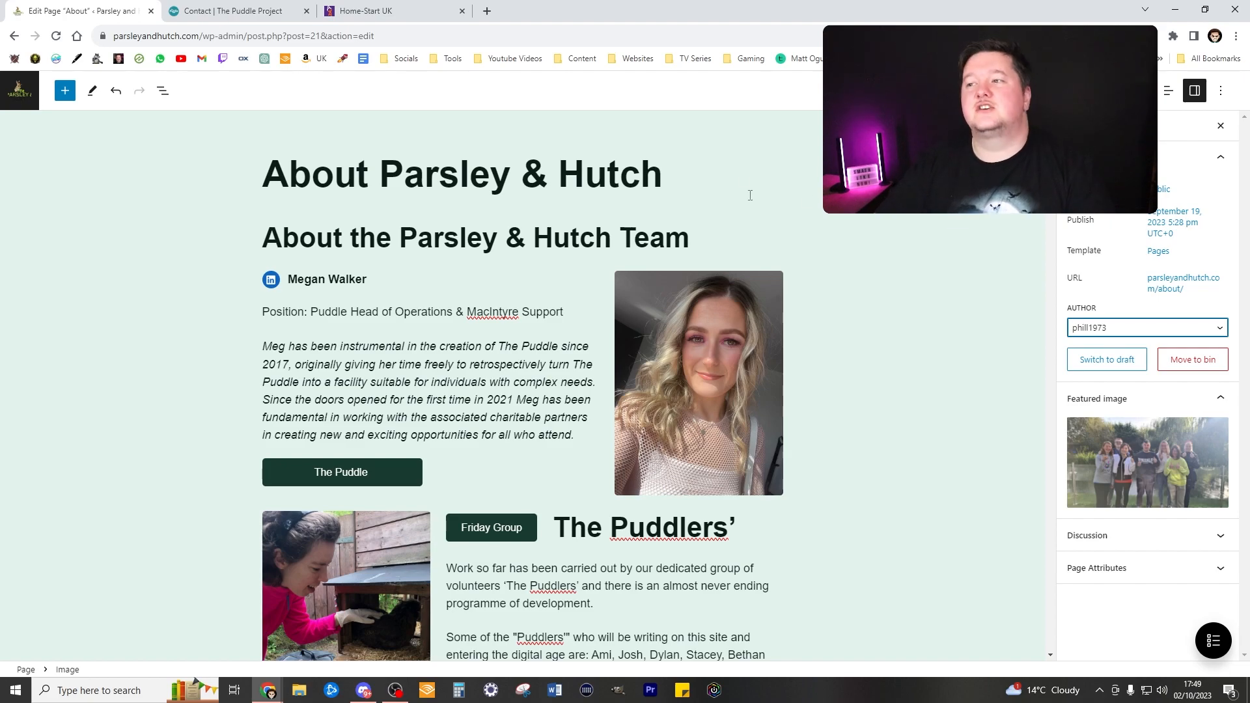